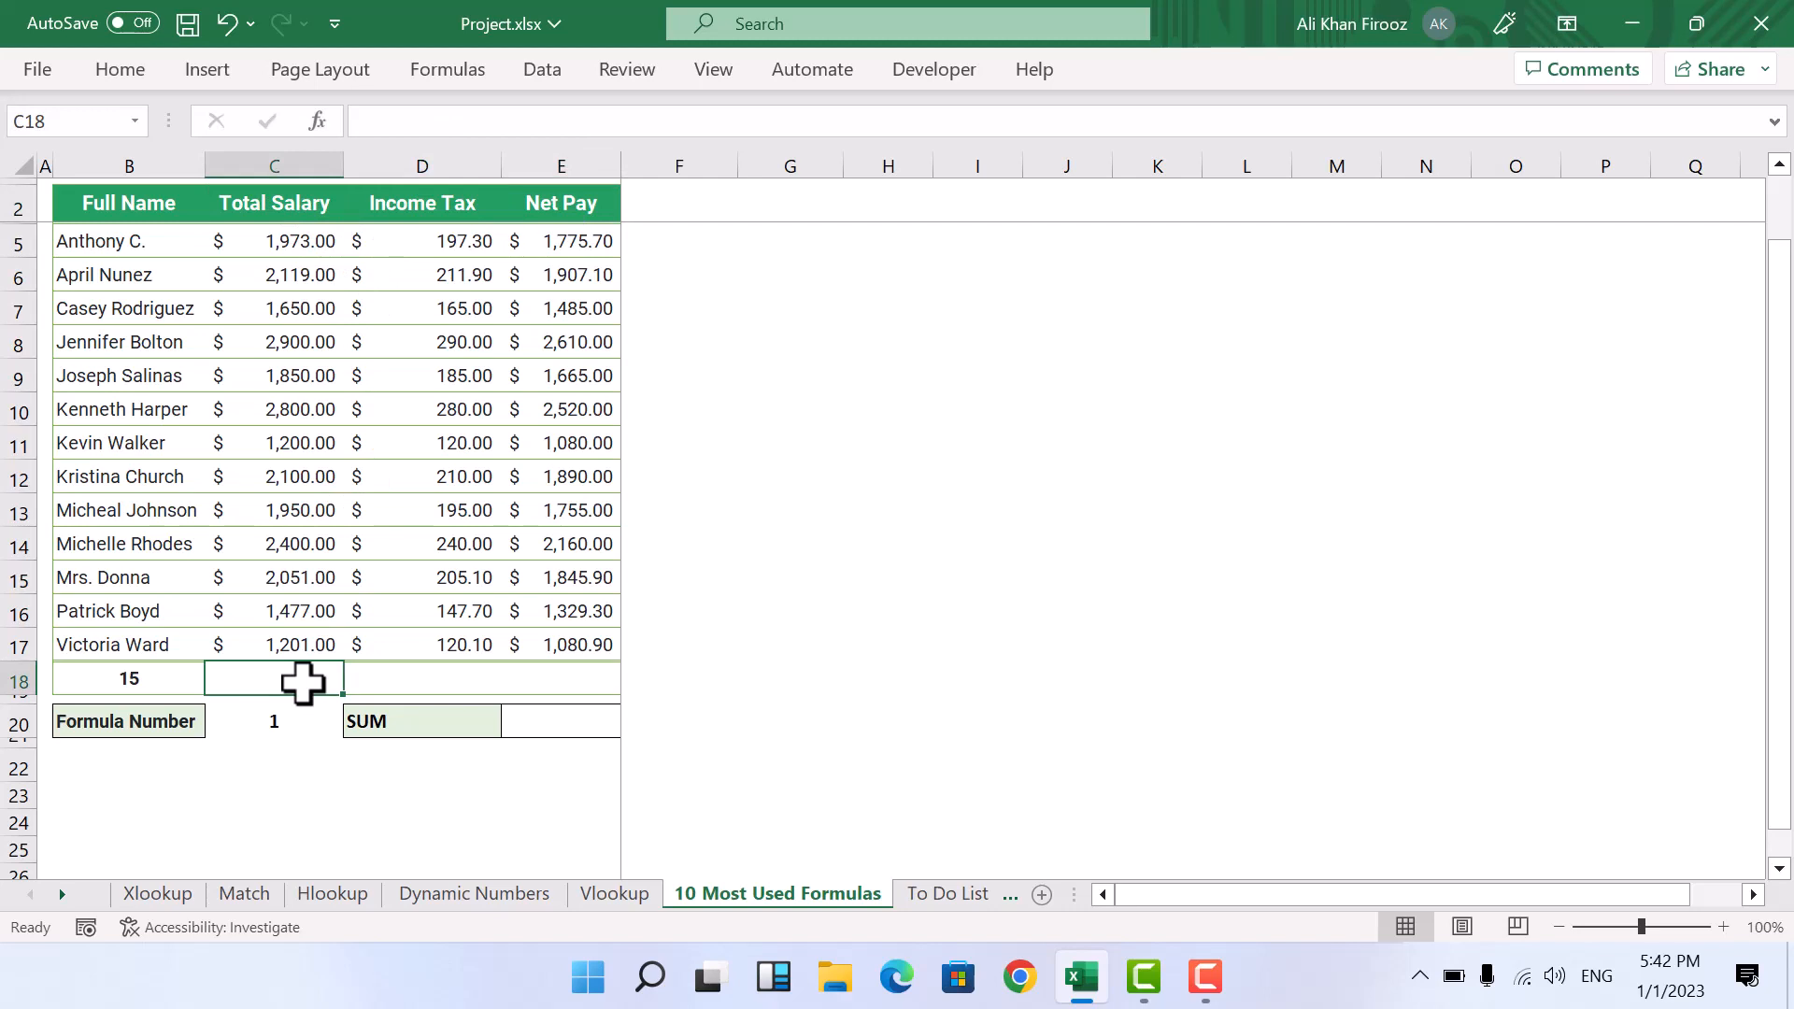
# Step: Insert an AutoSum total of the Total Salary column, C3:C17, in cell C18
pyautogui.click(120, 71)
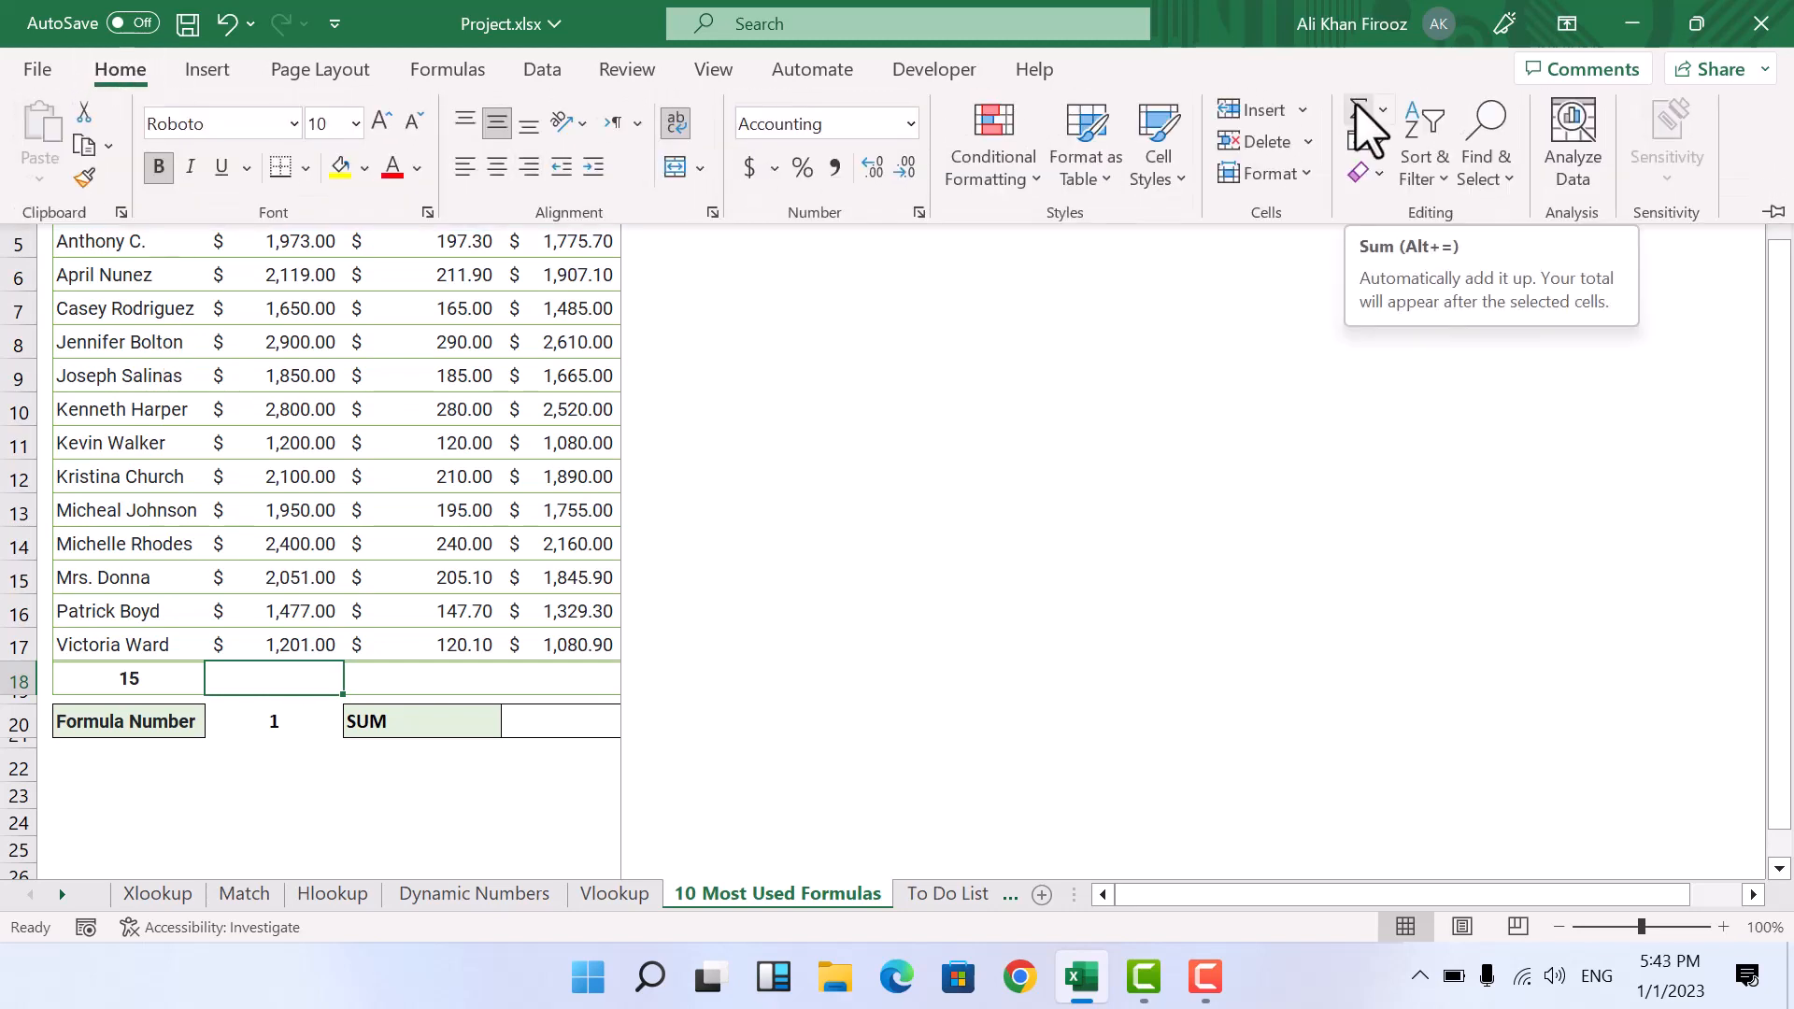
pyautogui.click(1368, 131)
pyautogui.press('Return')
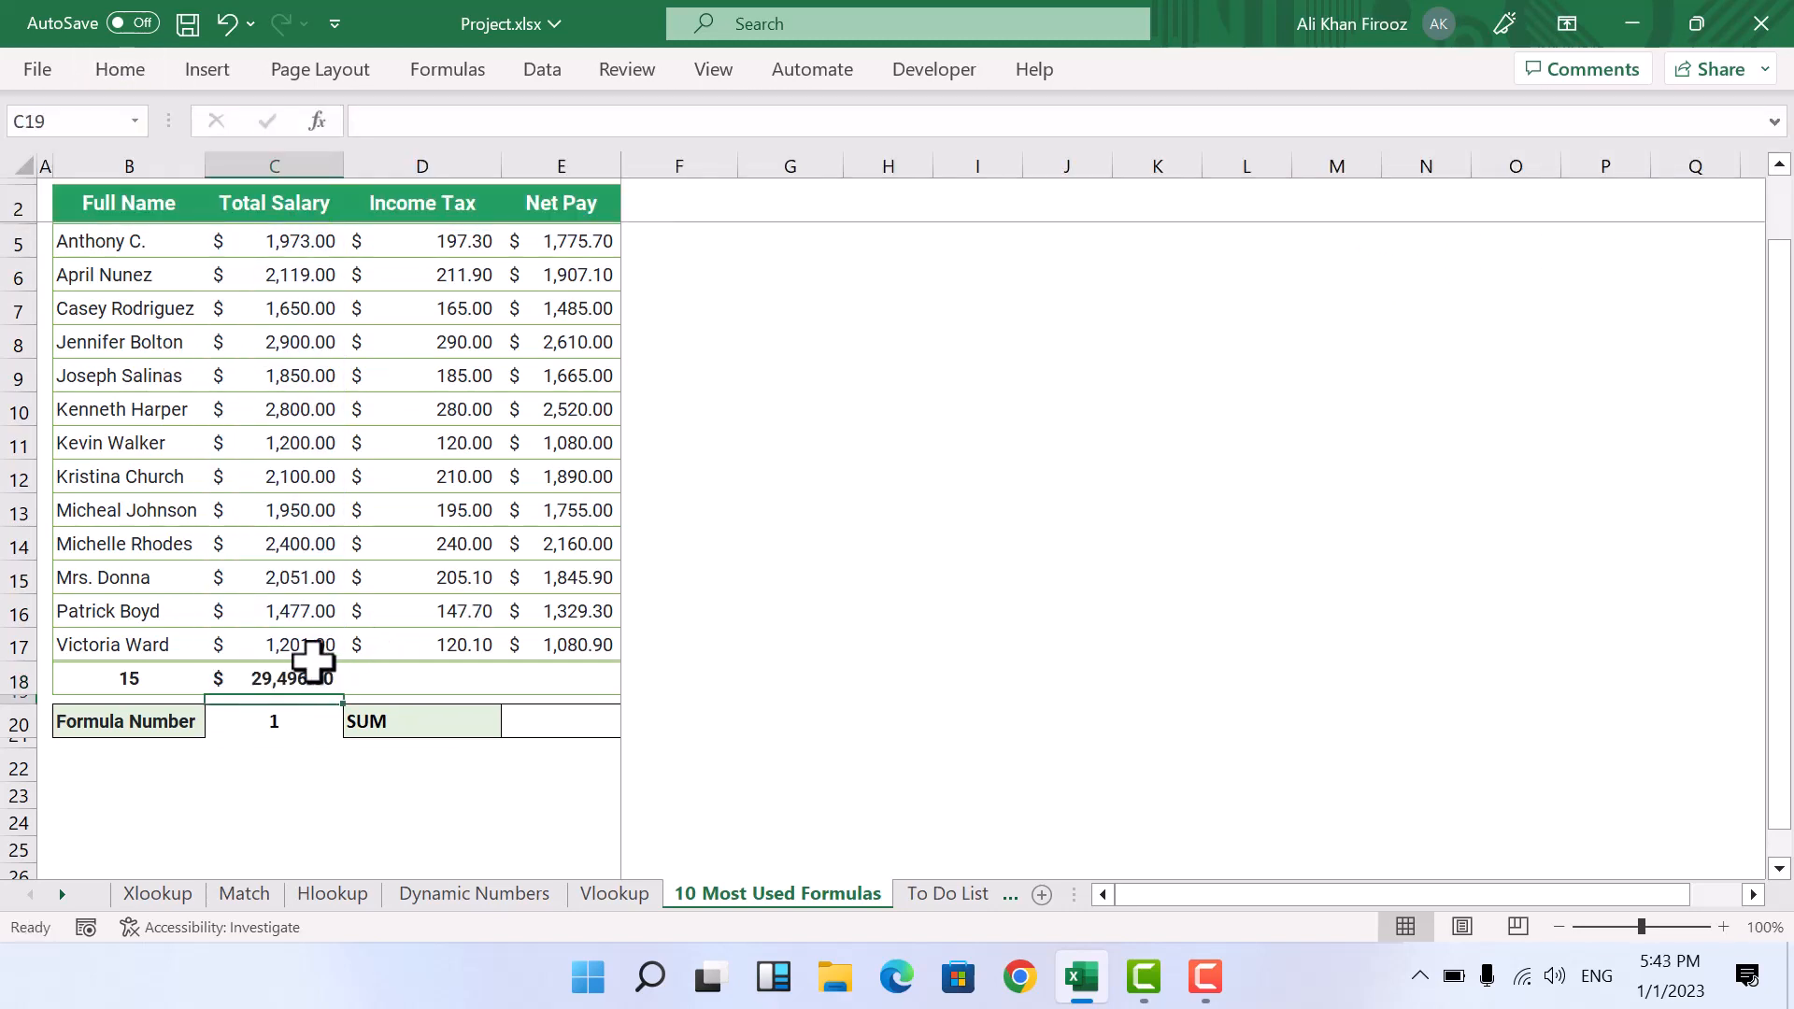
pyautogui.click(313, 665)
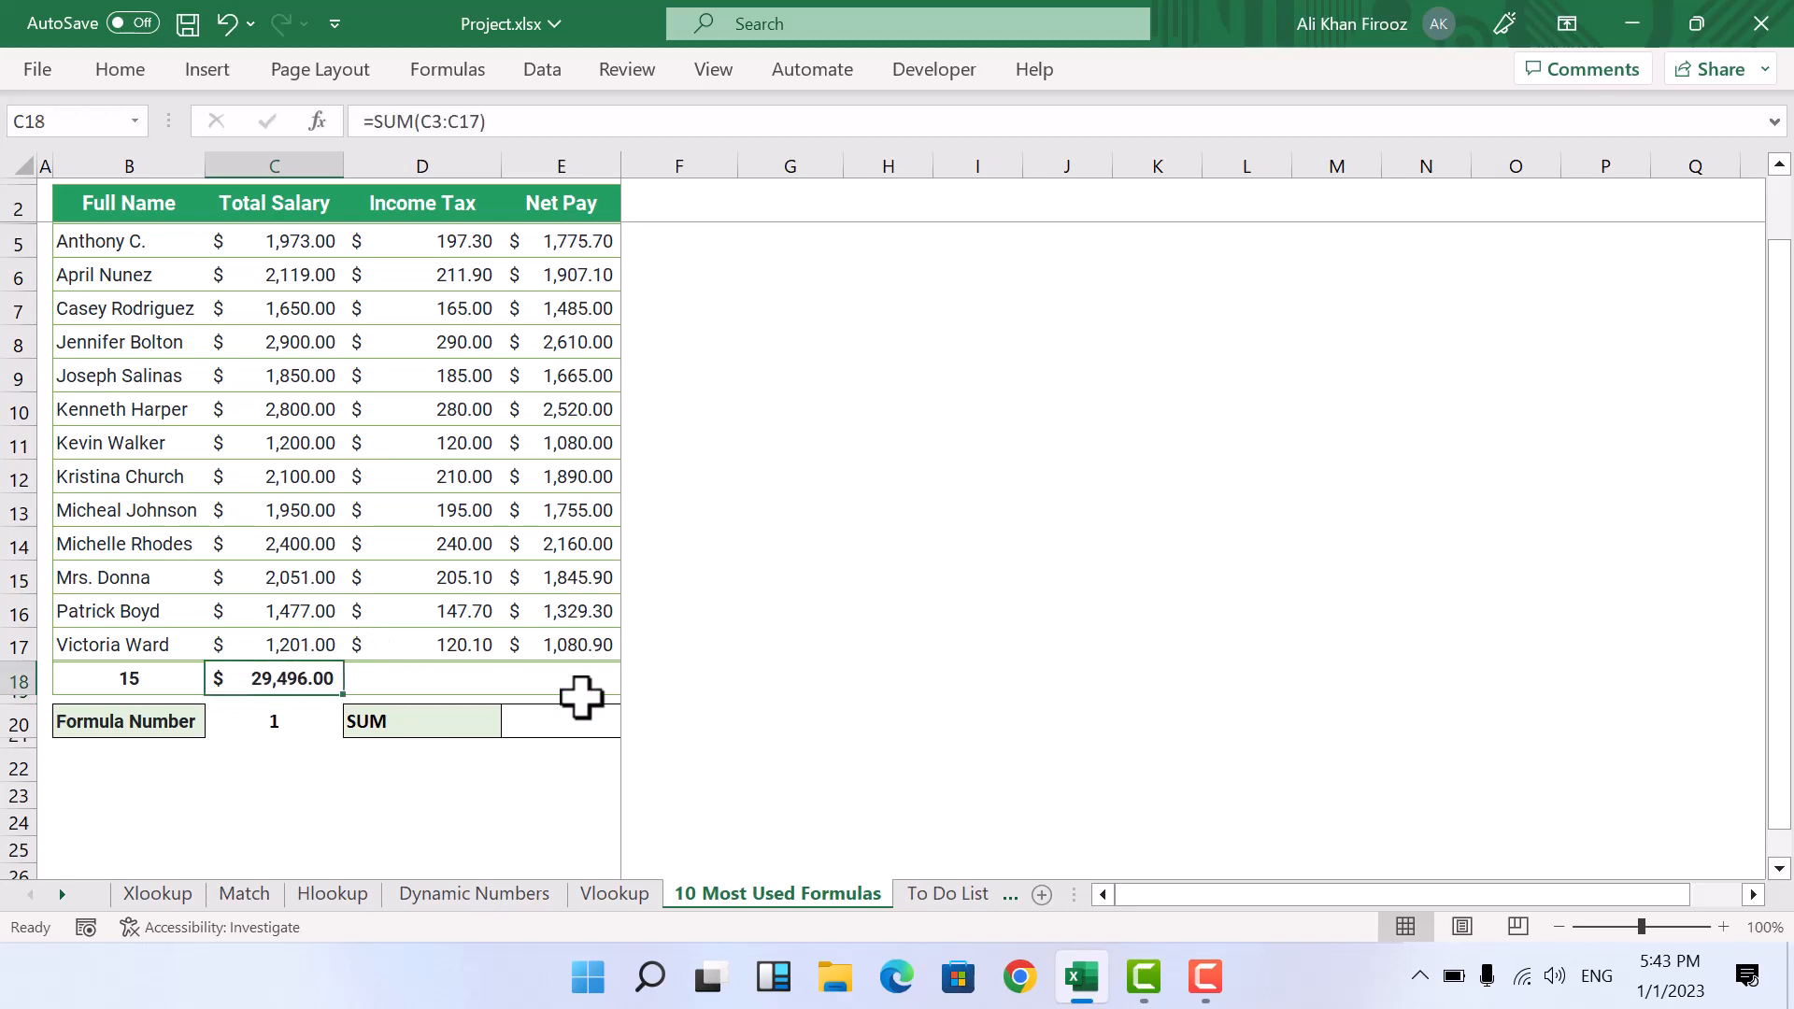
# Step: Fill the Total Salary sum formula from C18 across to the Income Tax and Net Pay totals in D18:E18
pyautogui.moveTo(448, 684); pyautogui.dragTo(570, 686)
pyautogui.click(393, 760)
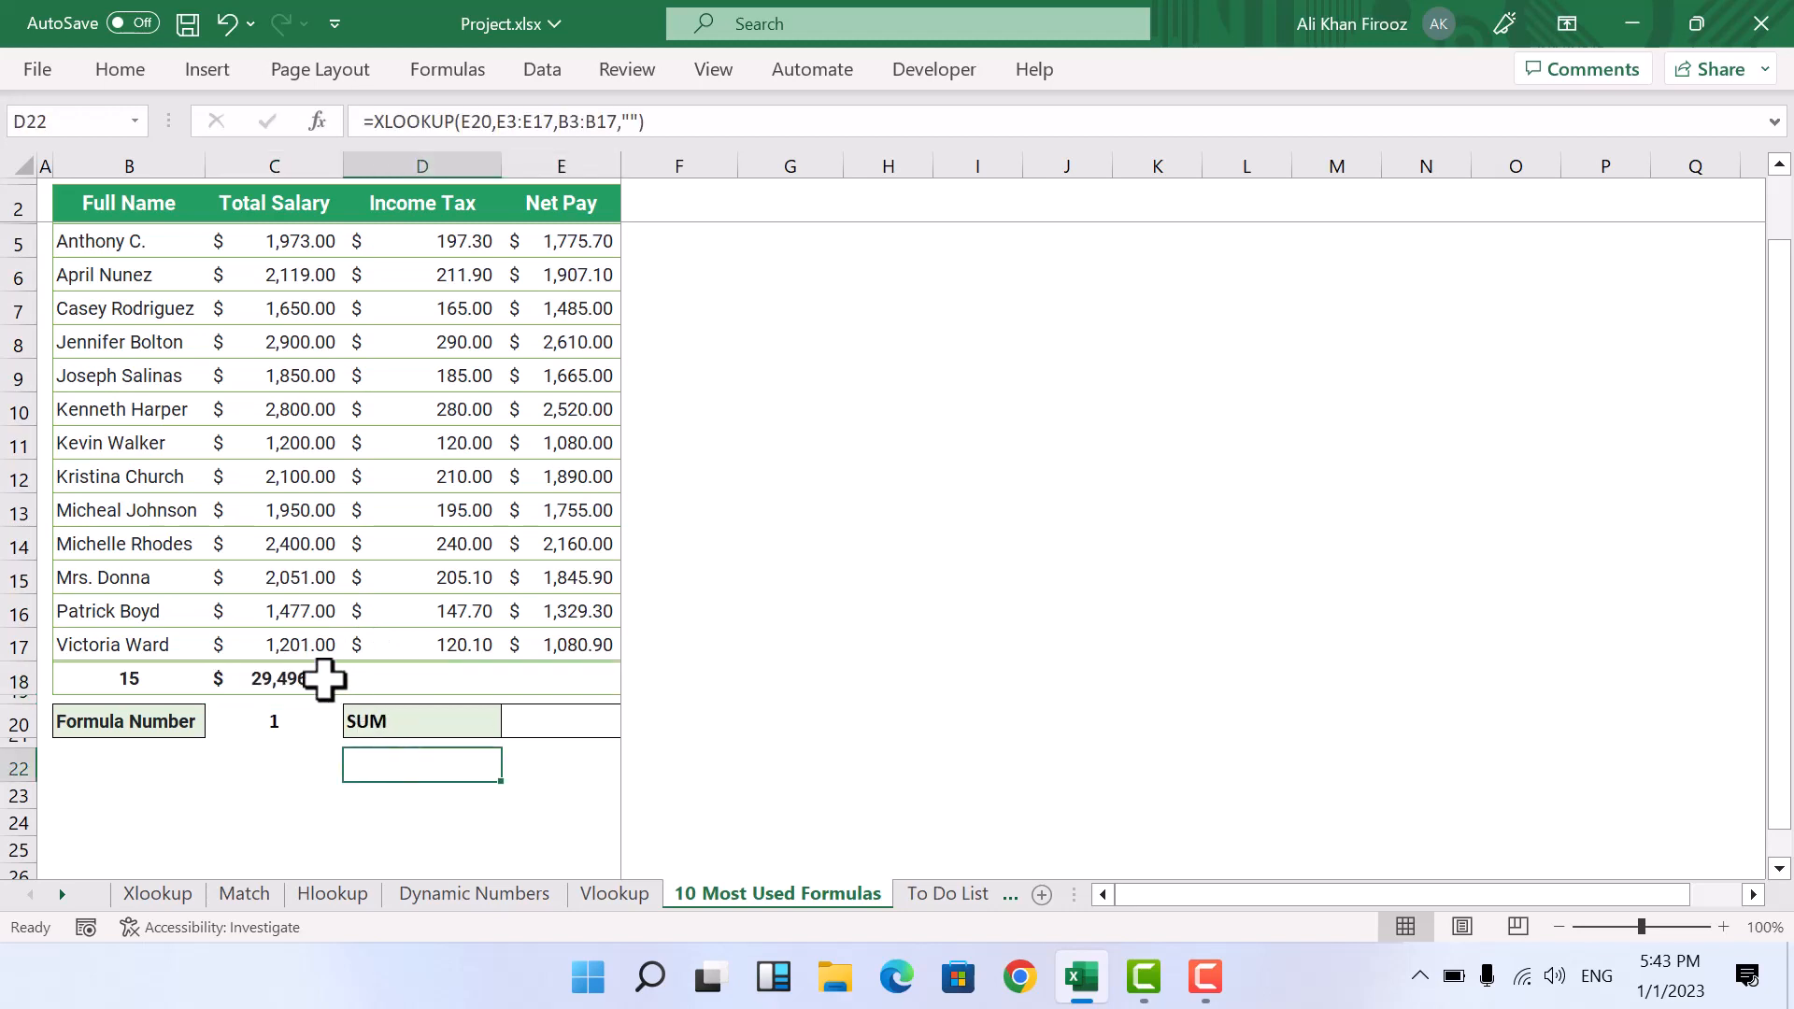
pyautogui.click(308, 677)
pyautogui.click(430, 675)
pyautogui.click(320, 684)
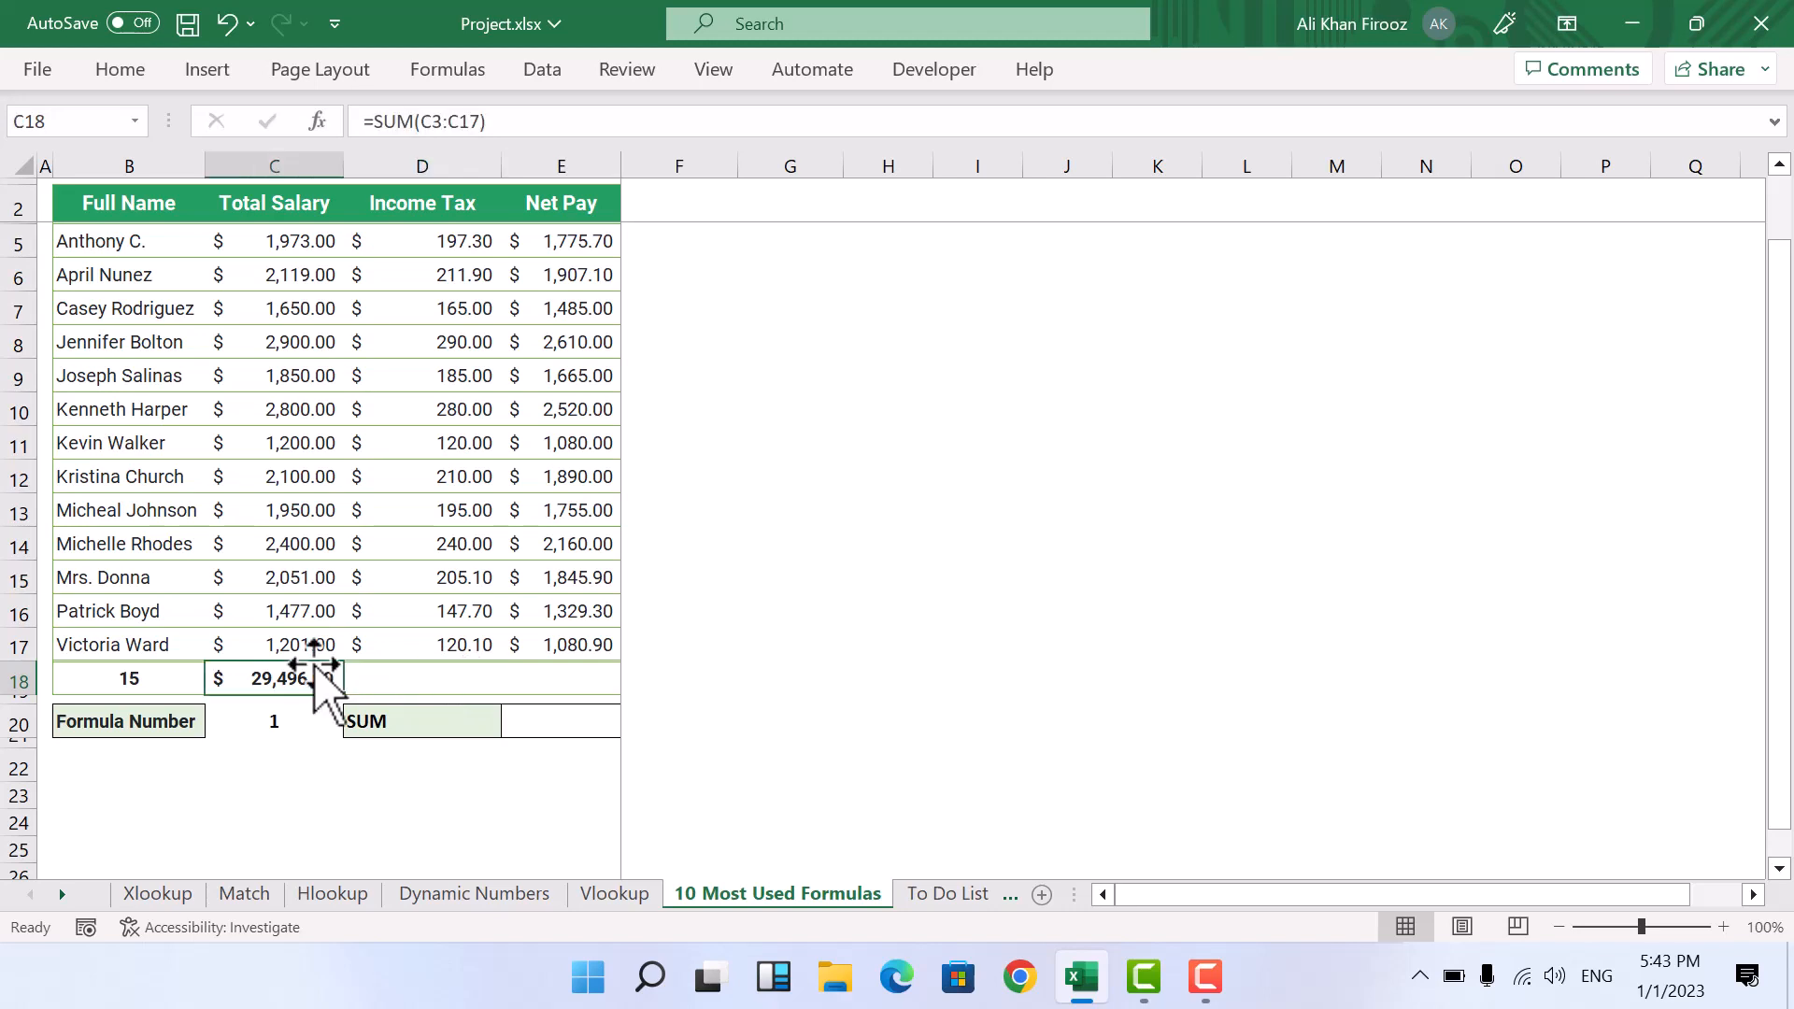
pyautogui.moveTo(342, 696); pyautogui.dragTo(570, 680)
# Step: Add up the Net Pay values in E5:E17 with a SUM formula in cell D23
pyautogui.click(486, 795)
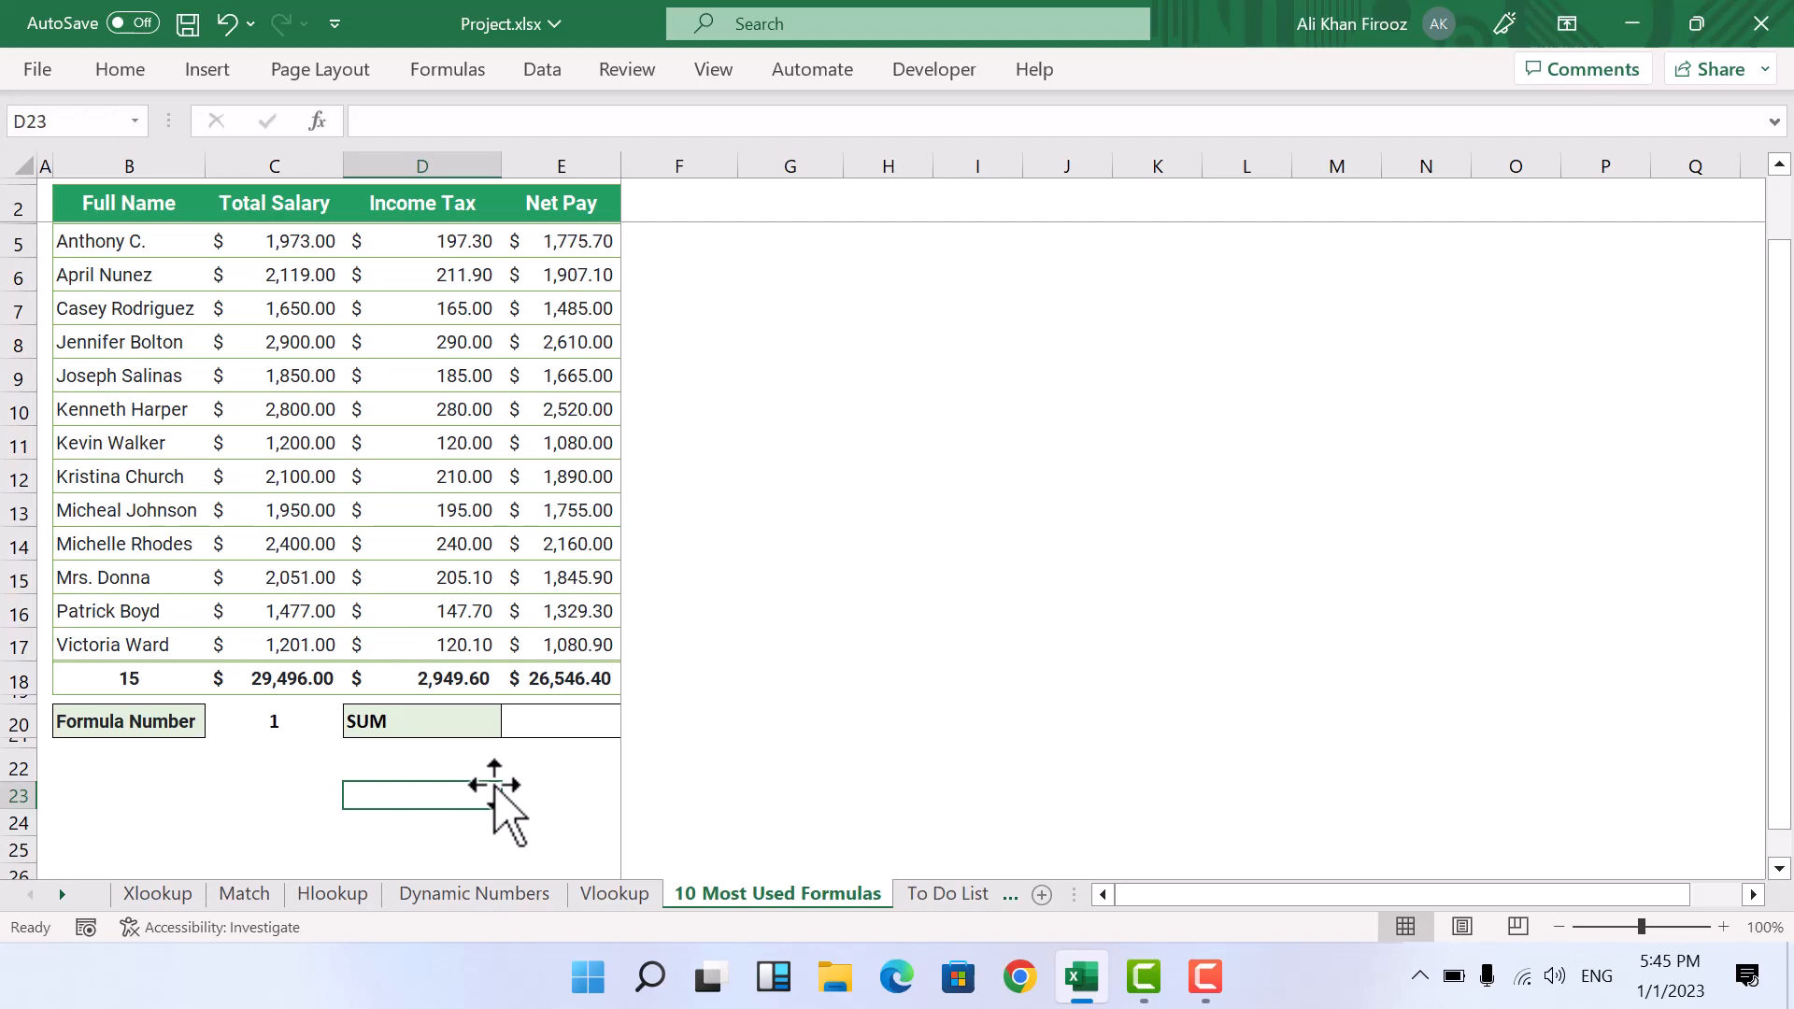
pyautogui.write('=sum')
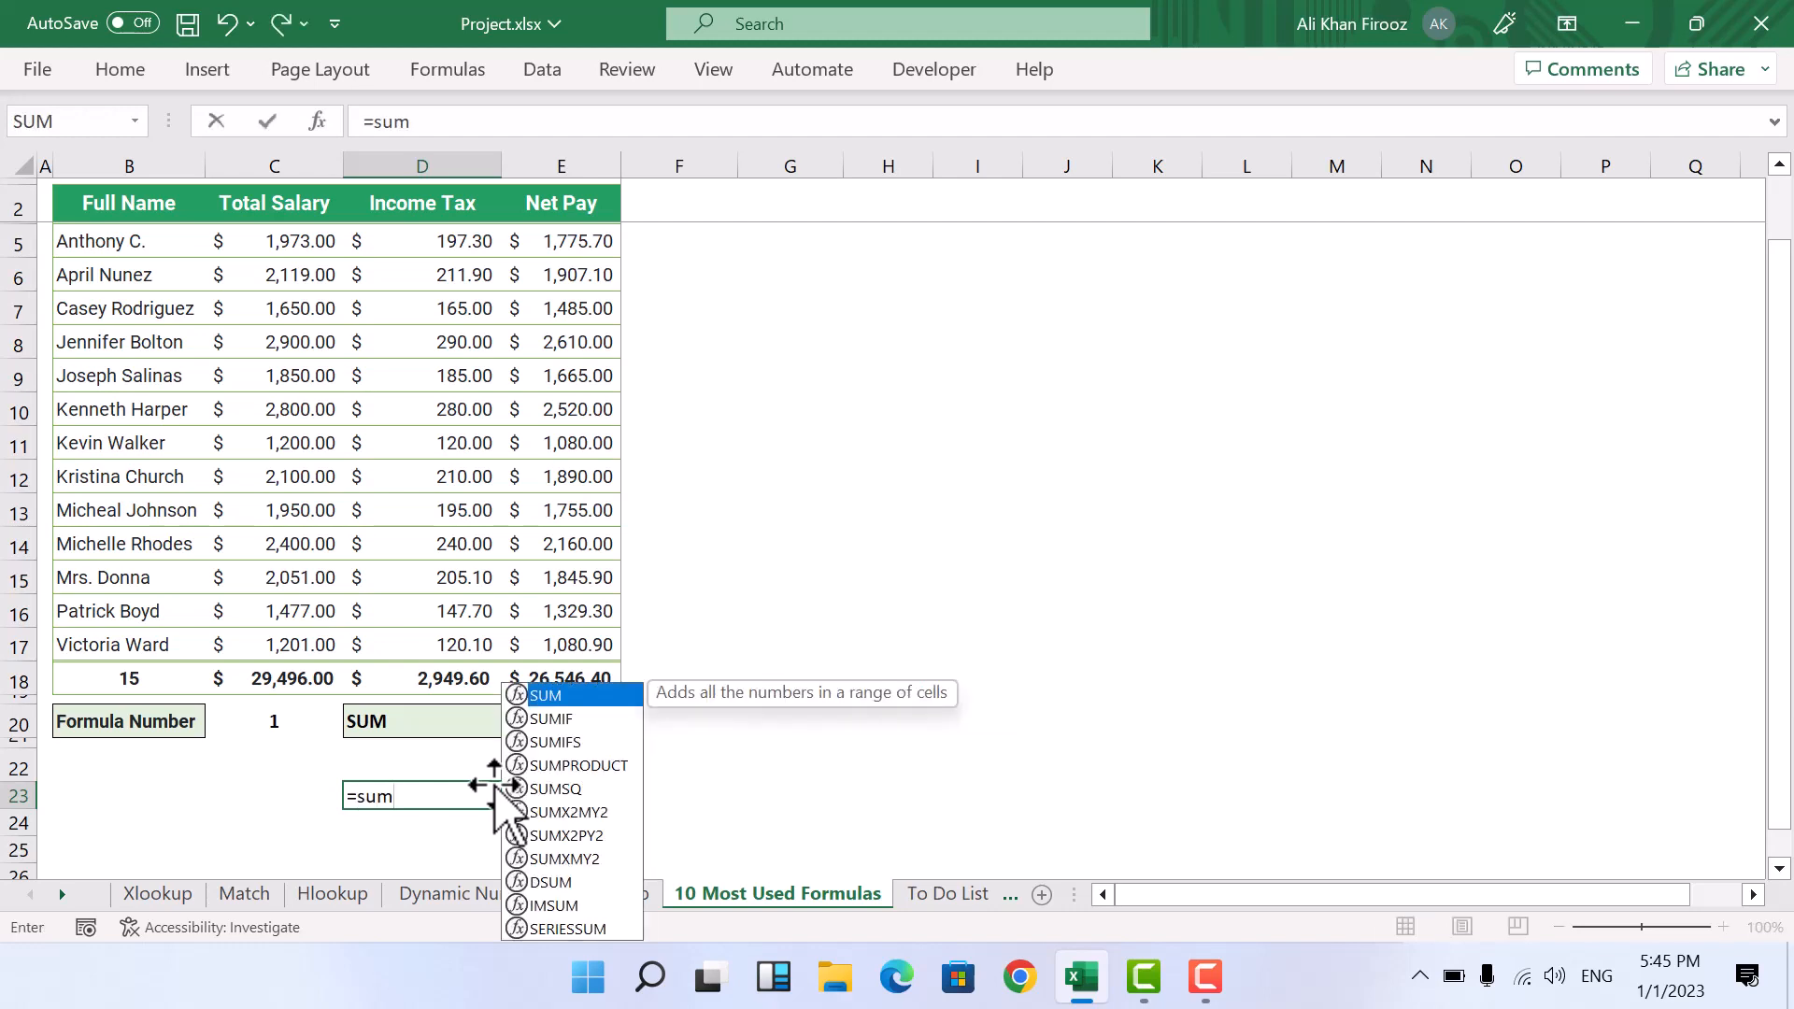
pyautogui.press('Tab')
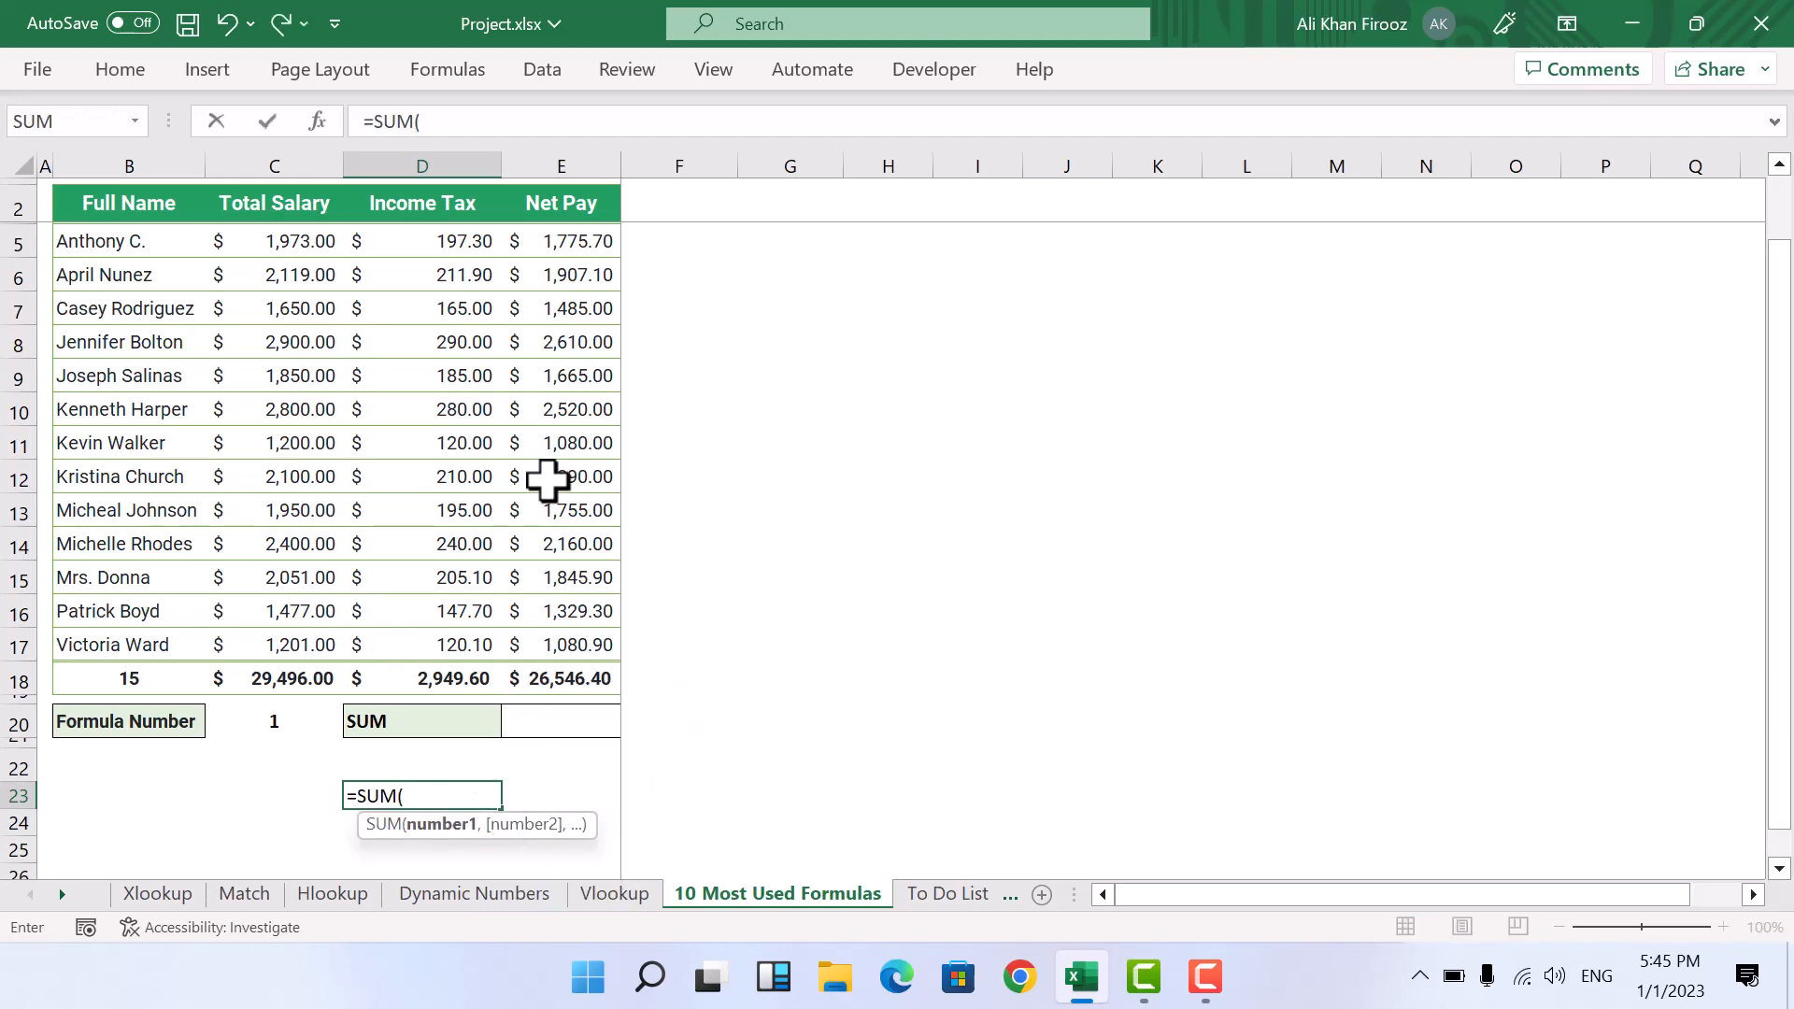
pyautogui.moveTo(575, 243); pyautogui.dragTo(592, 643)
pyautogui.press('Return')
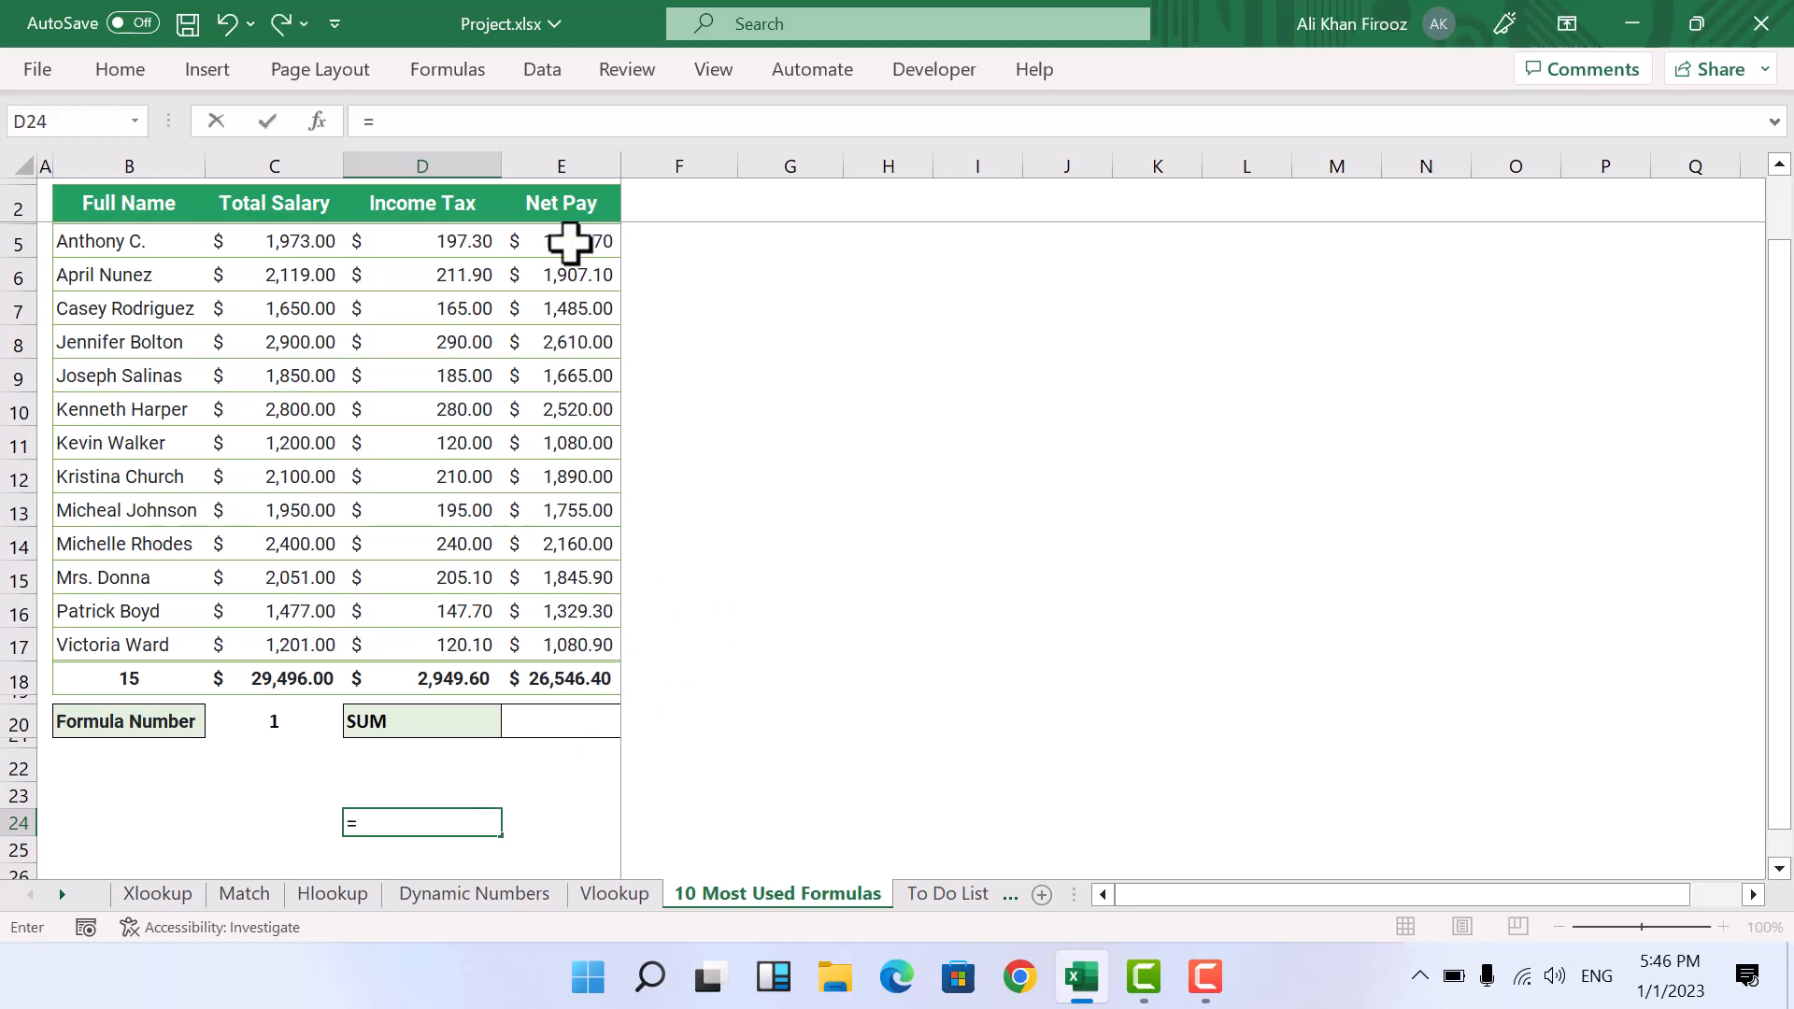
# Step: Enter the formula =E5+E7+E10 in cell D24 to add three separate Net Pay values
pyautogui.click(570, 242)
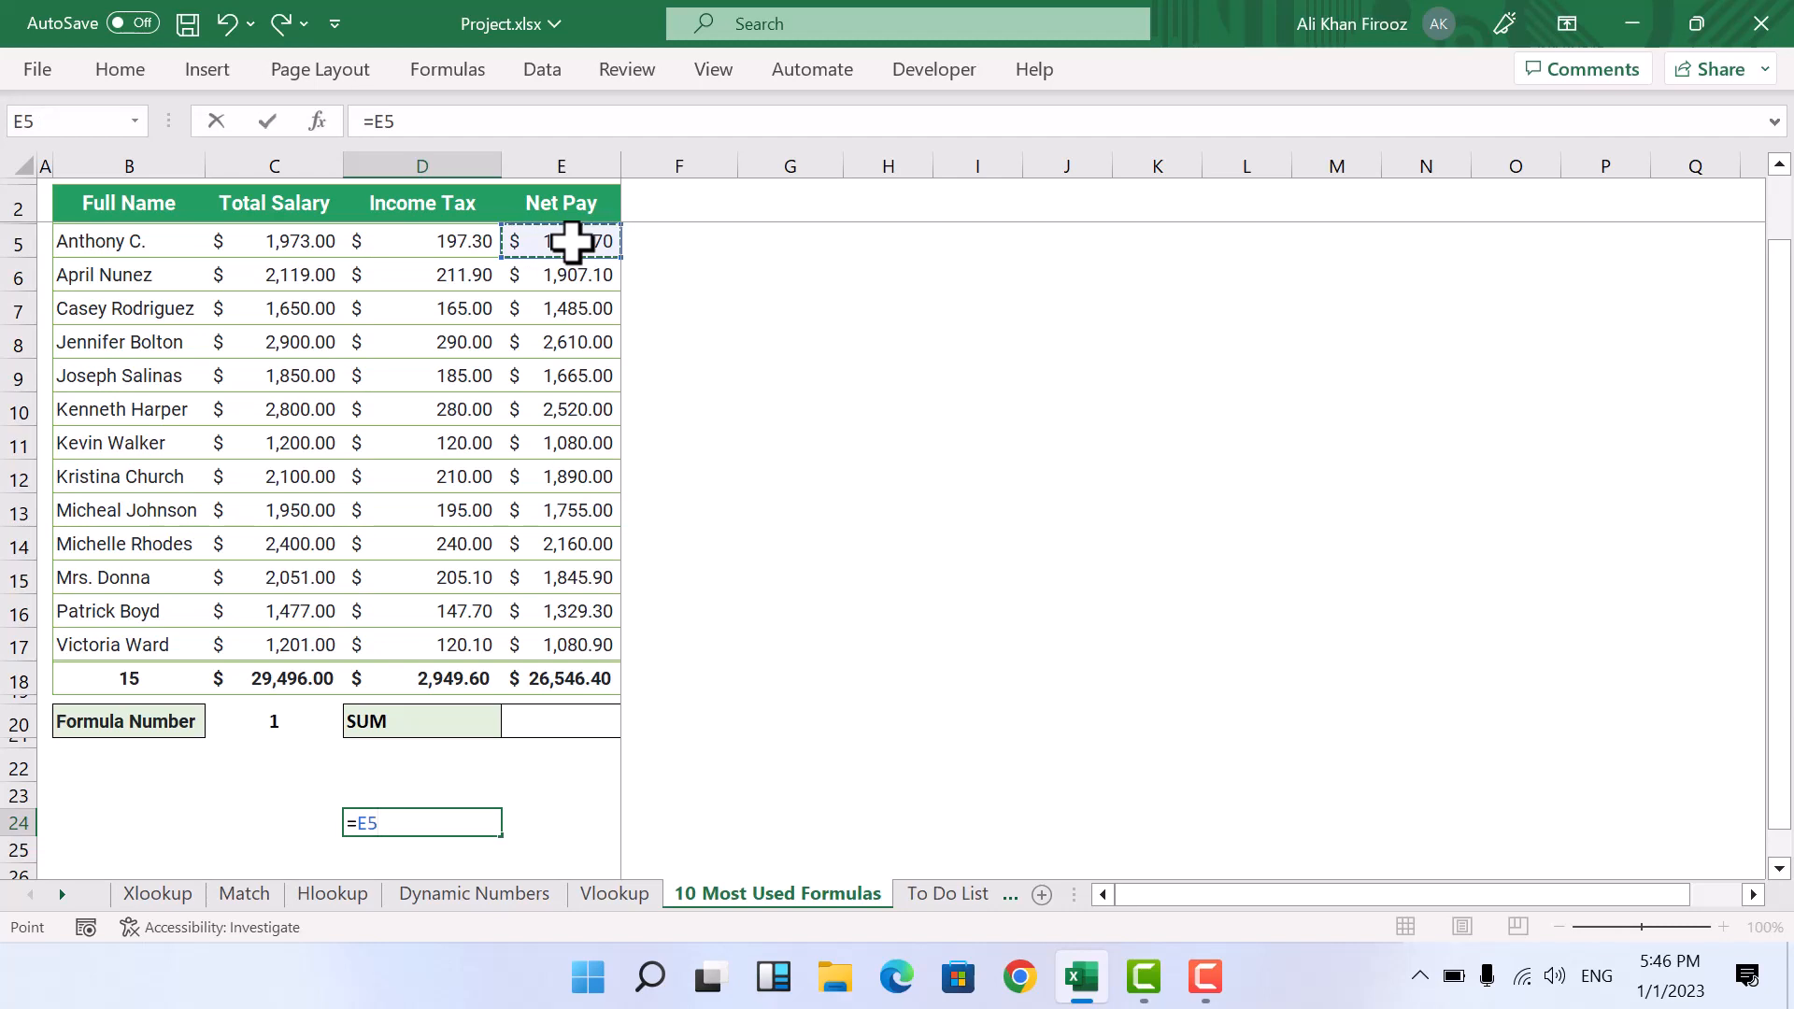
pyautogui.write('+')
pyautogui.click(569, 312)
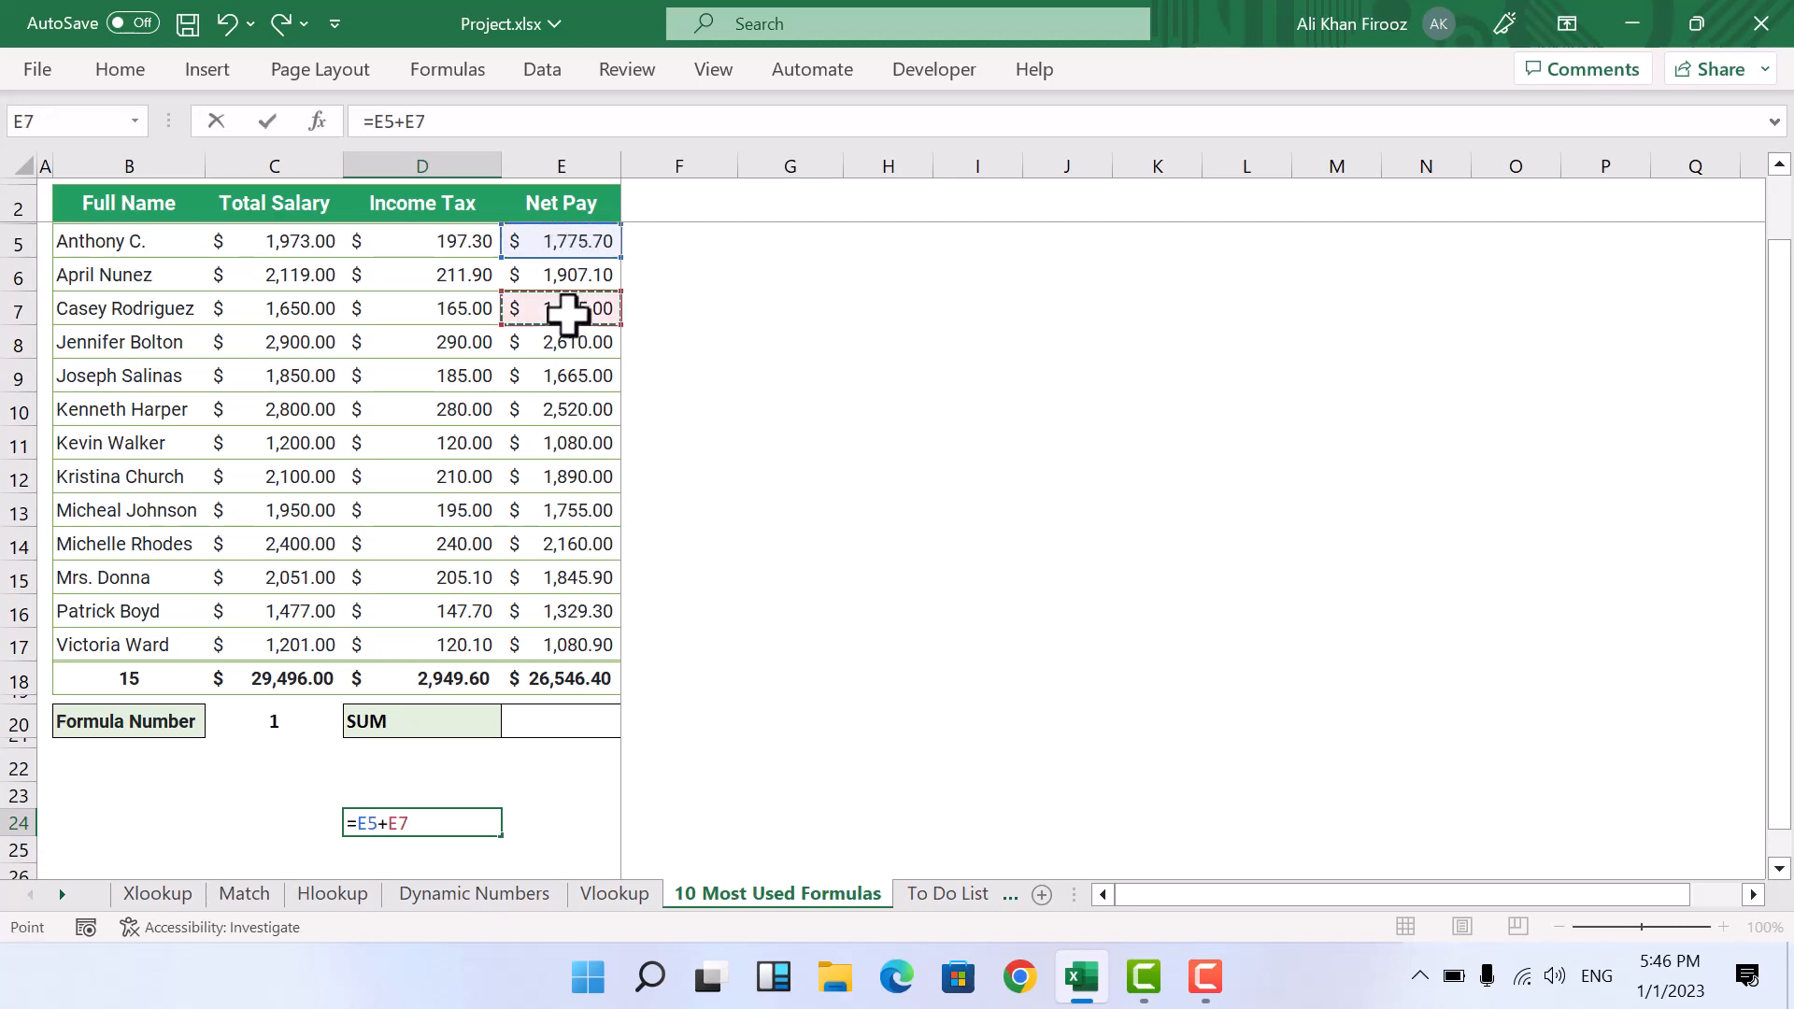
pyautogui.press('Return')
pyautogui.write('+')
pyautogui.click(569, 409)
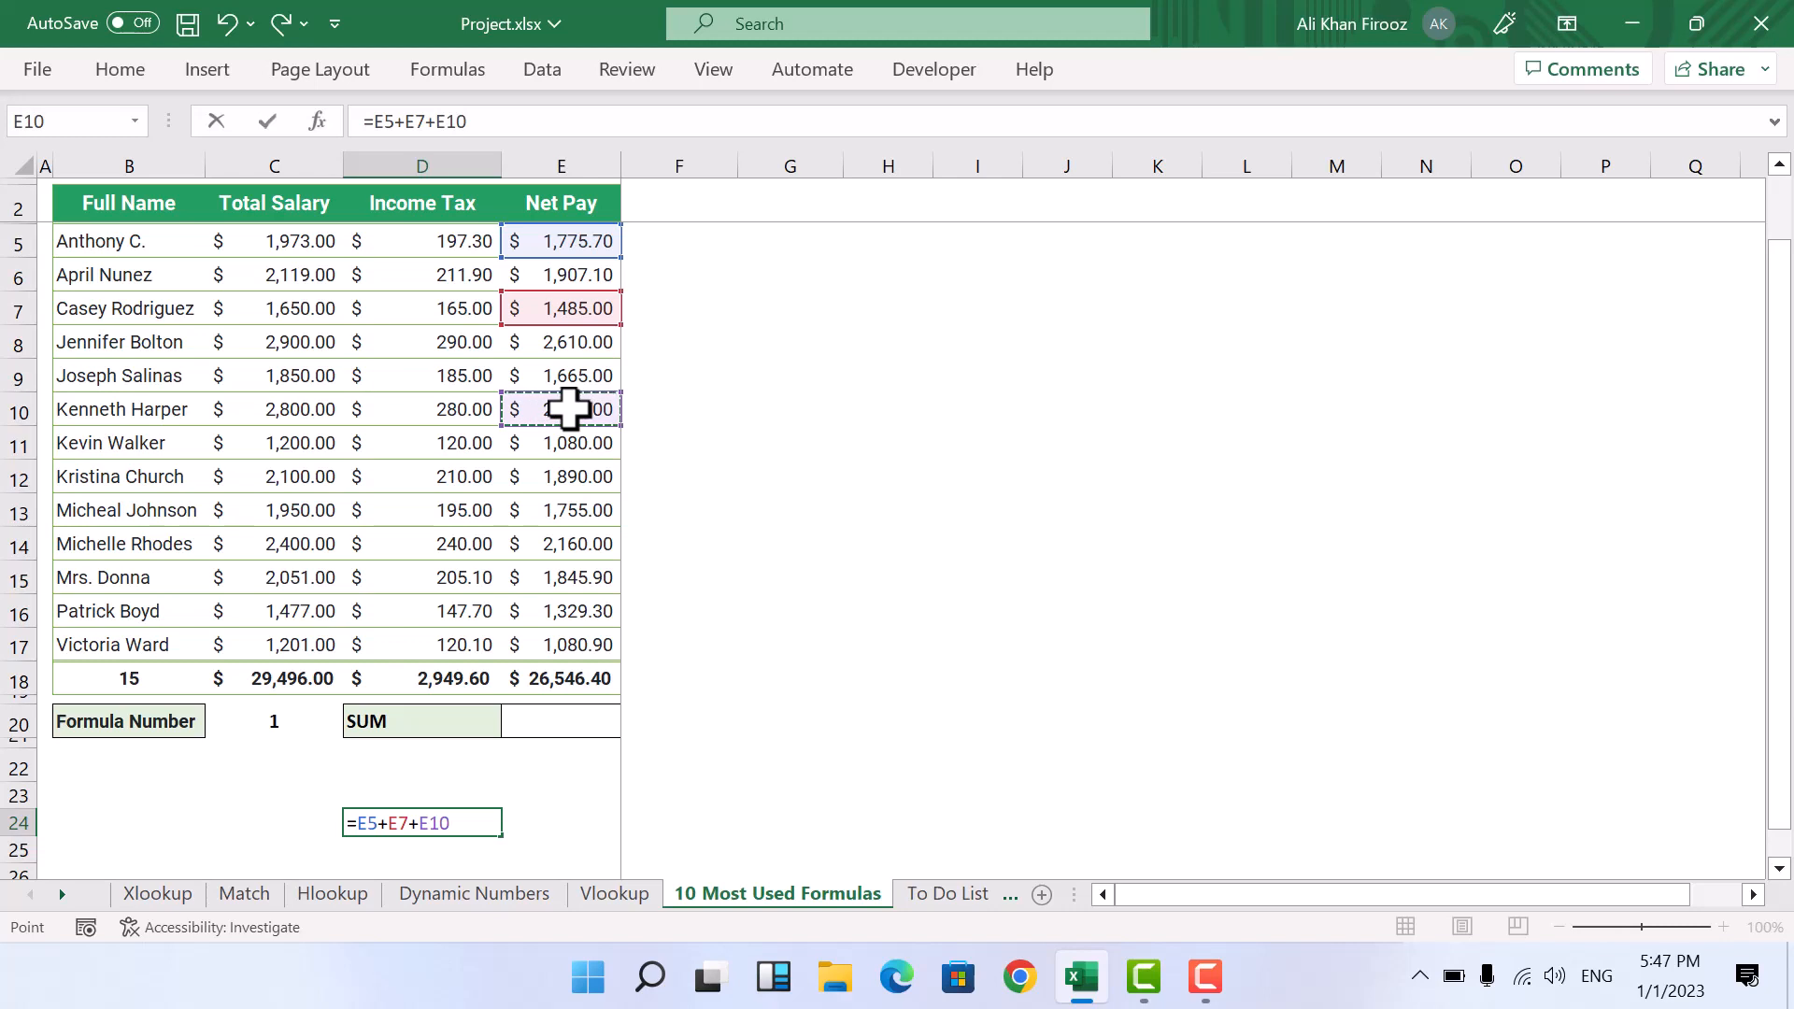
pyautogui.press('Return')
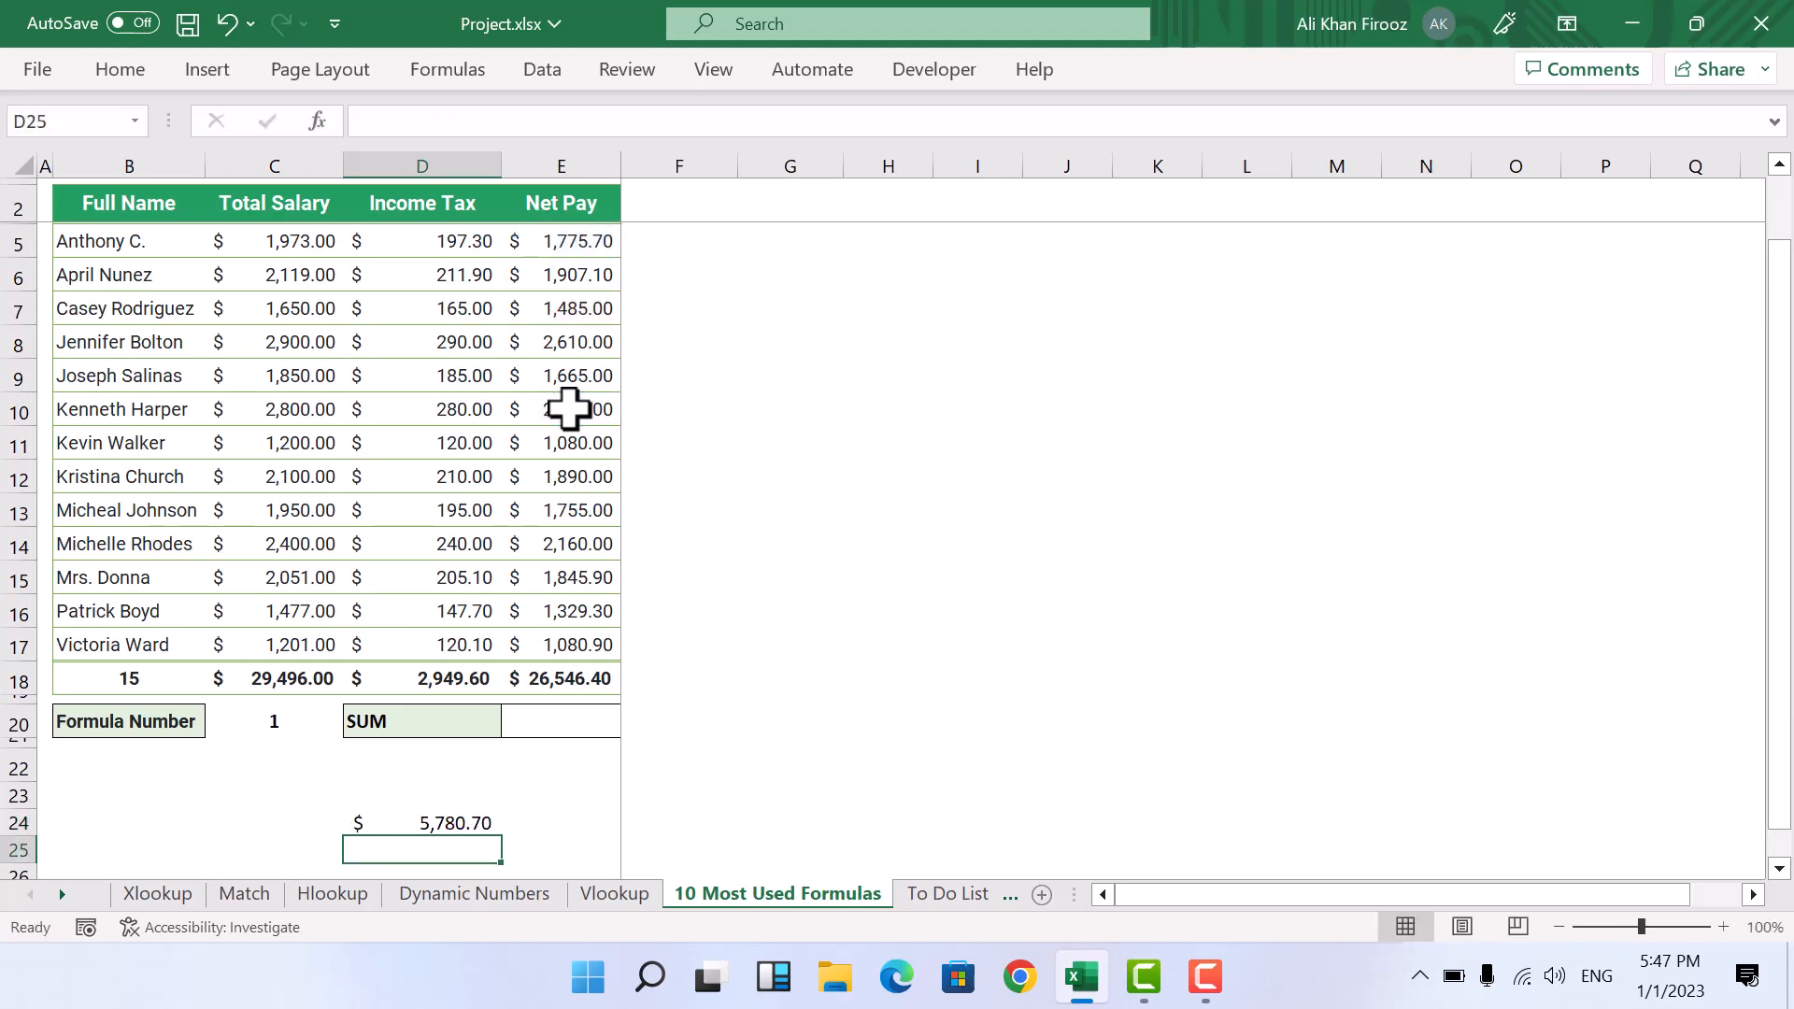
pyautogui.press('Up')
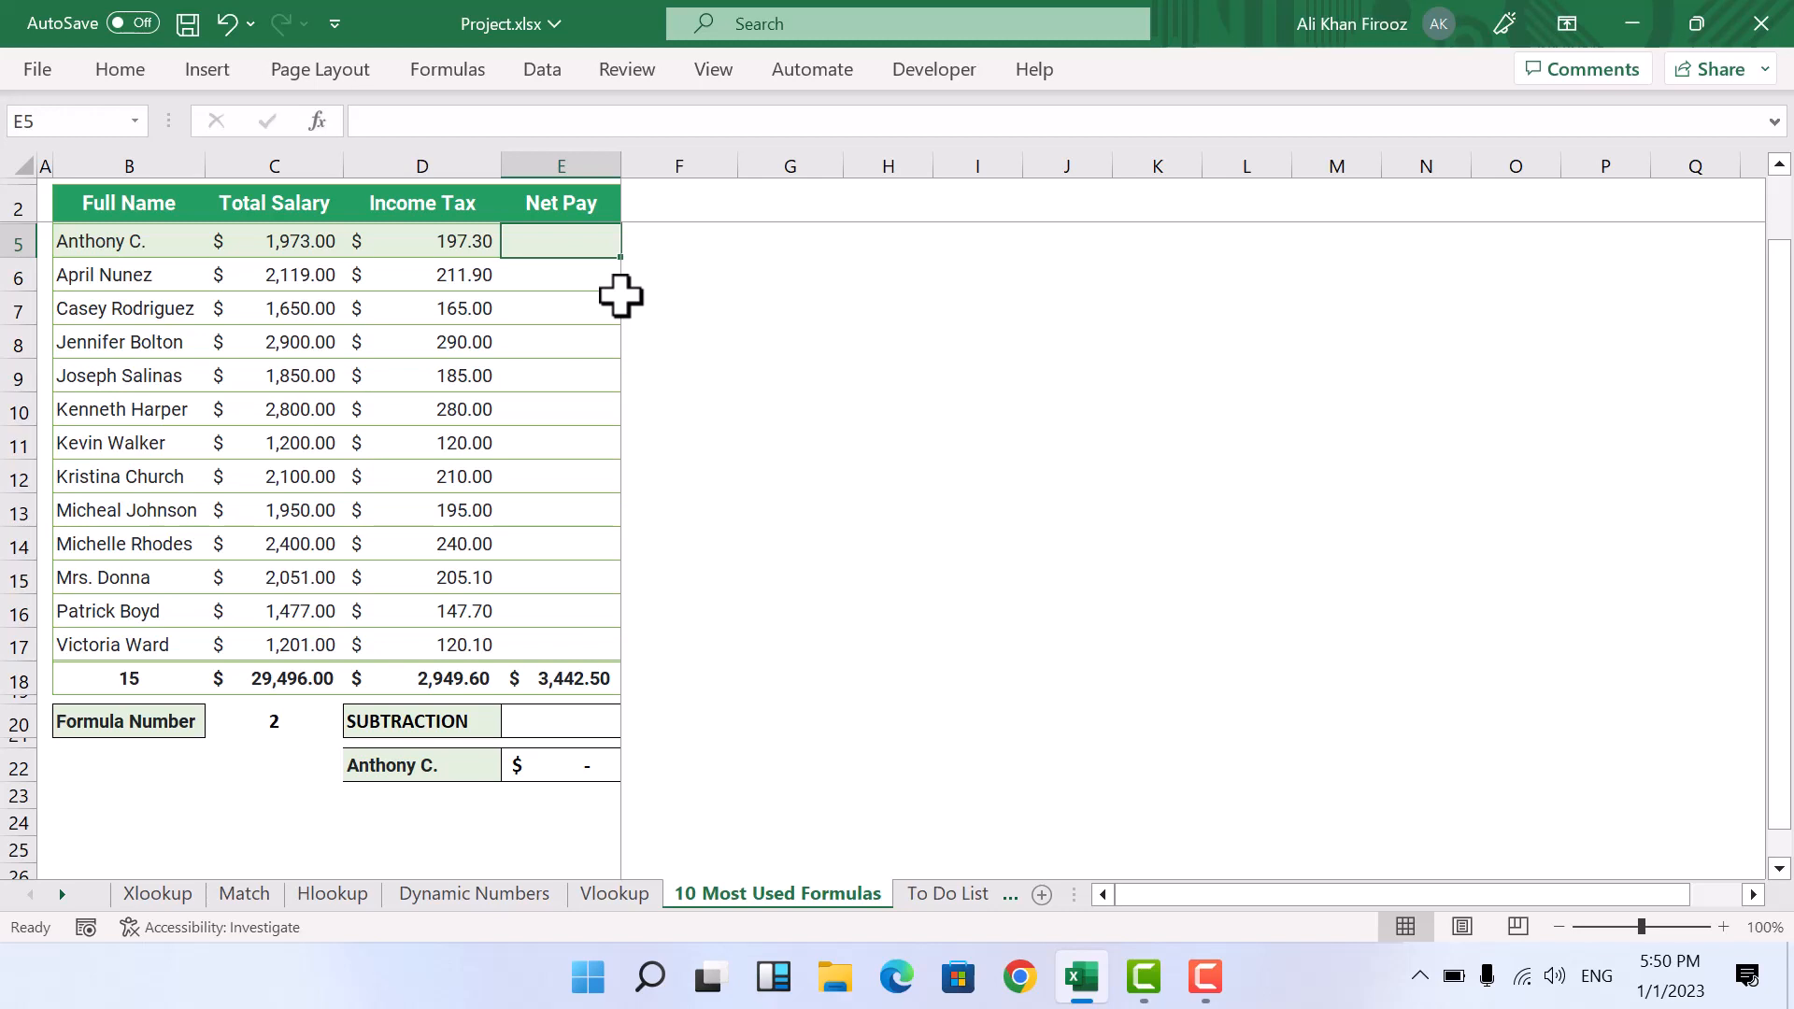
# Step: Enter =C5-D5 in cell E5 to subtract the income tax from the total salary
pyautogui.write('=')
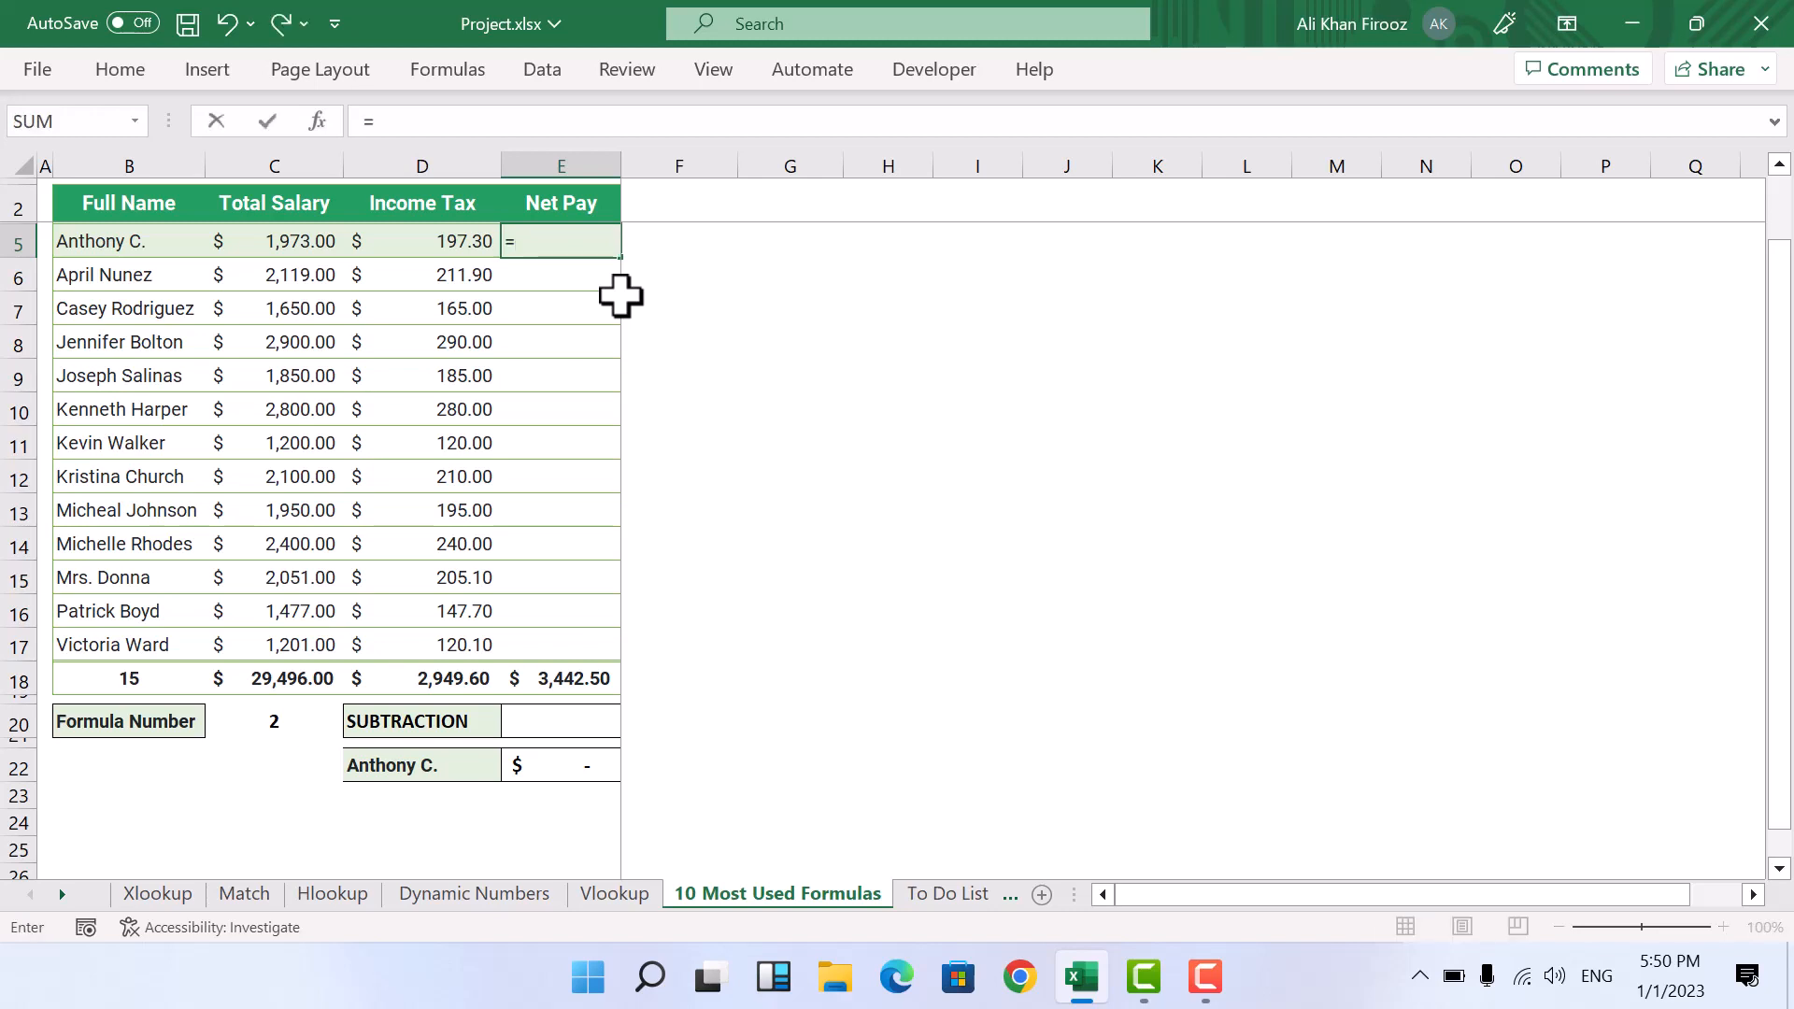
pyautogui.click(311, 240)
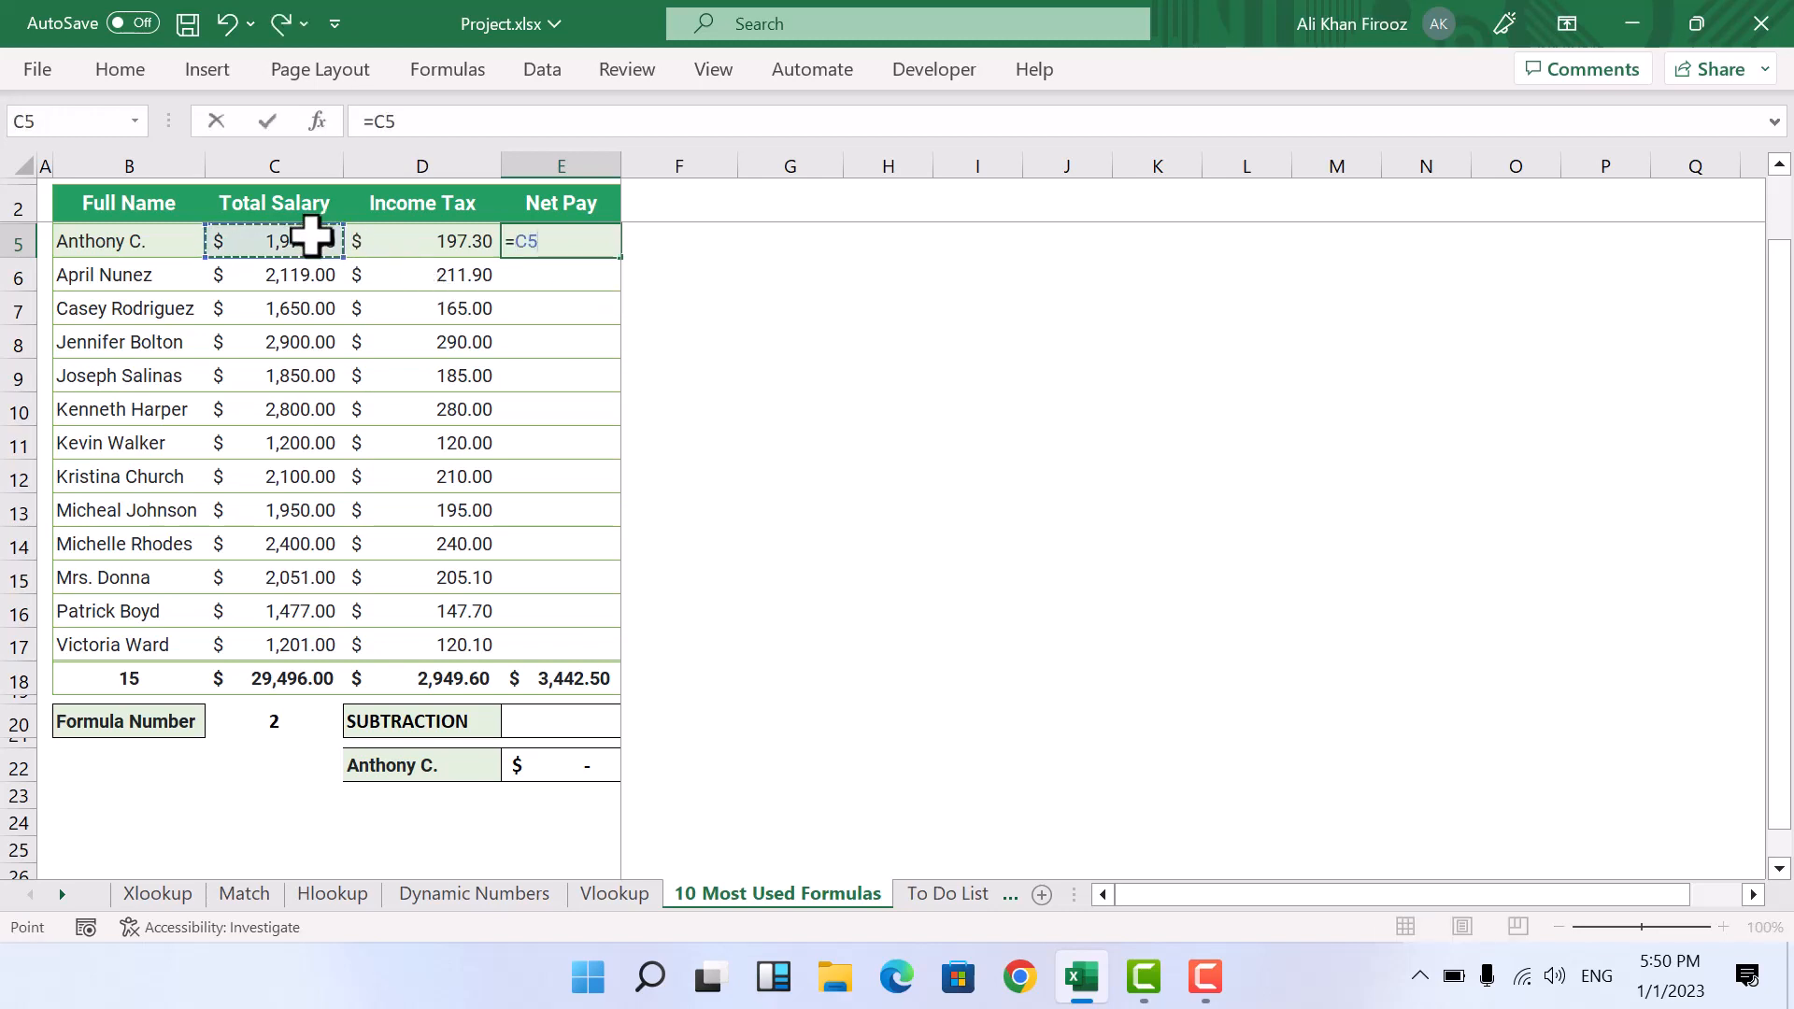
pyautogui.write('-')
pyautogui.click(430, 241)
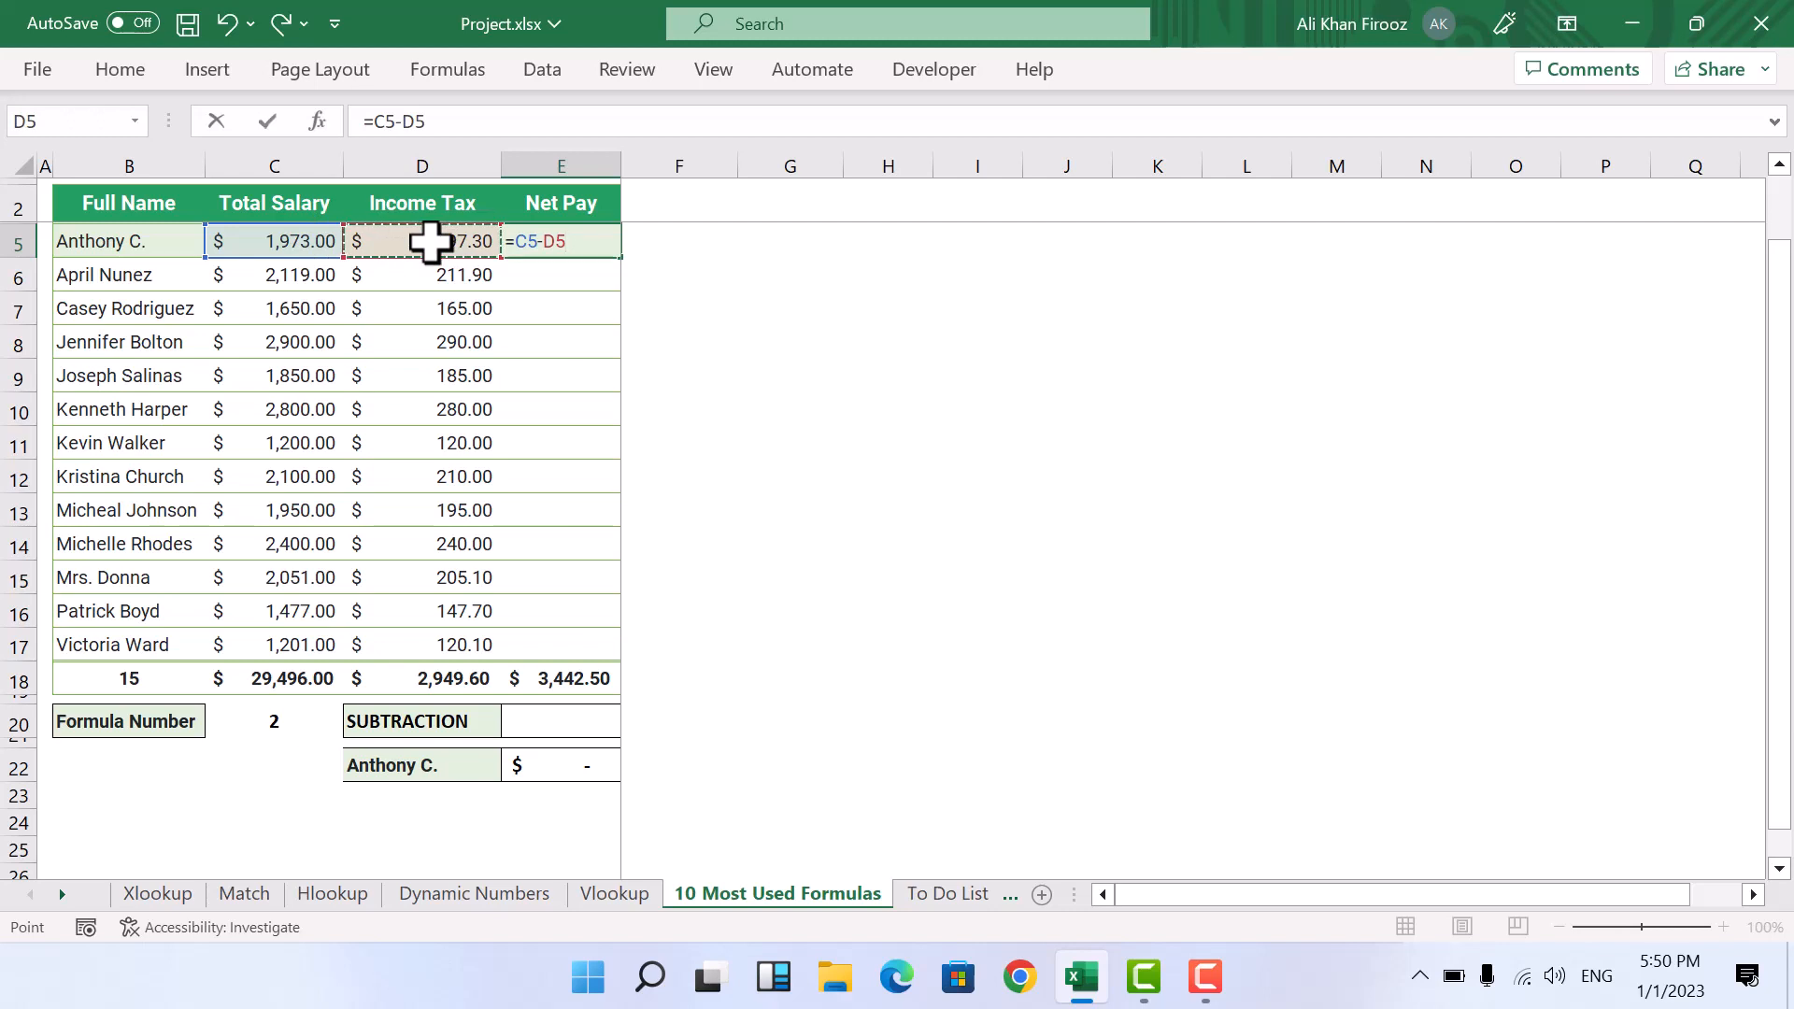
pyautogui.press('Return')
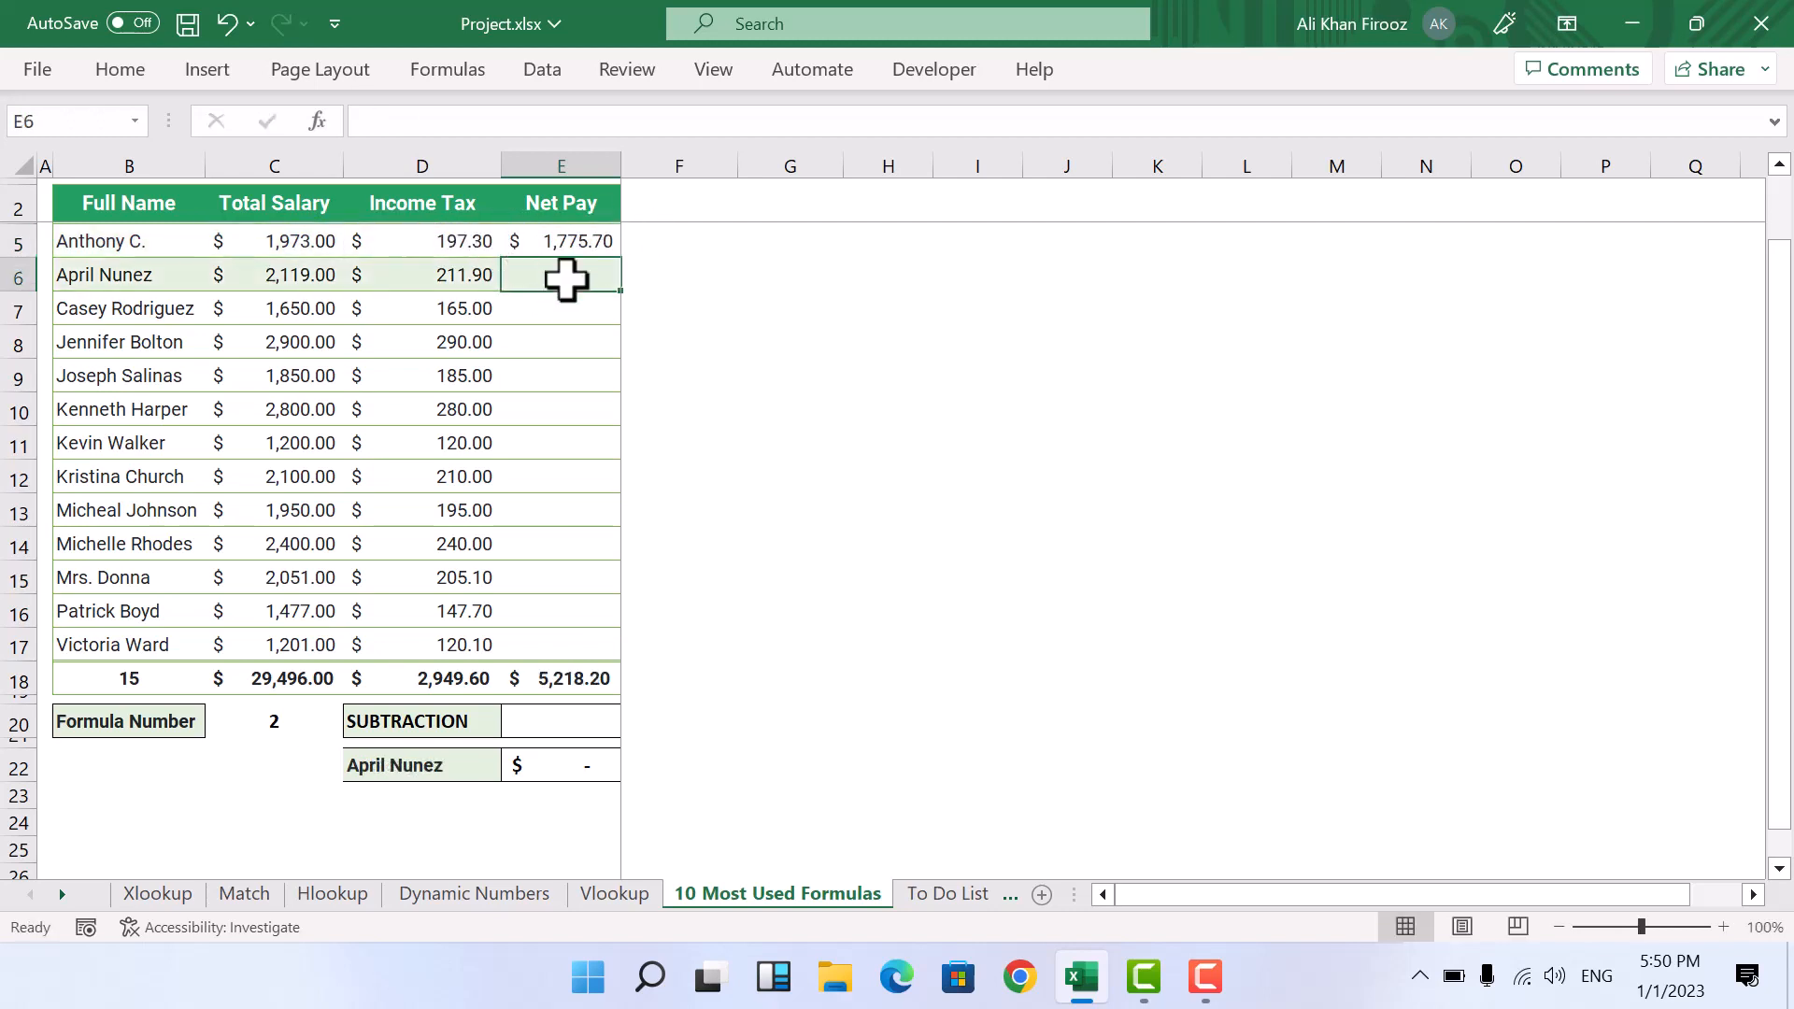
# Step: Copy the net pay formula from E5 and paste it into E6:E17
pyautogui.click(576, 241)
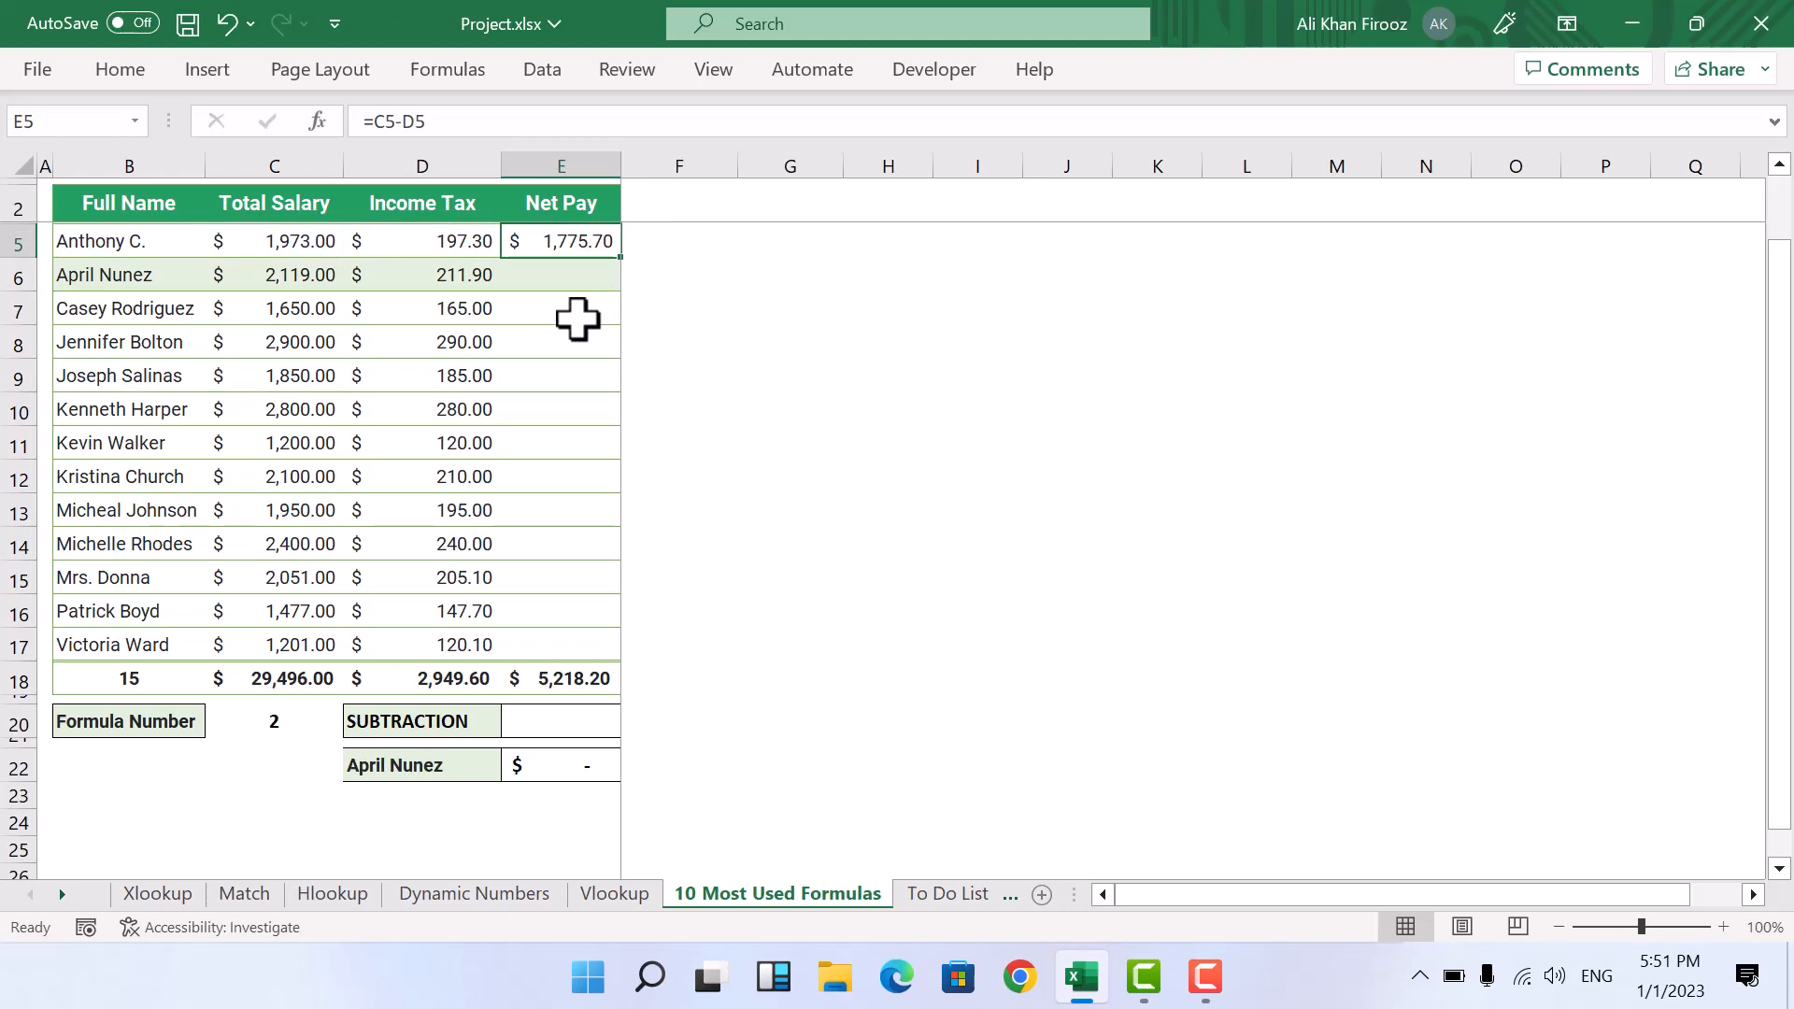
pyautogui.hotkey('ctrl', 'c')
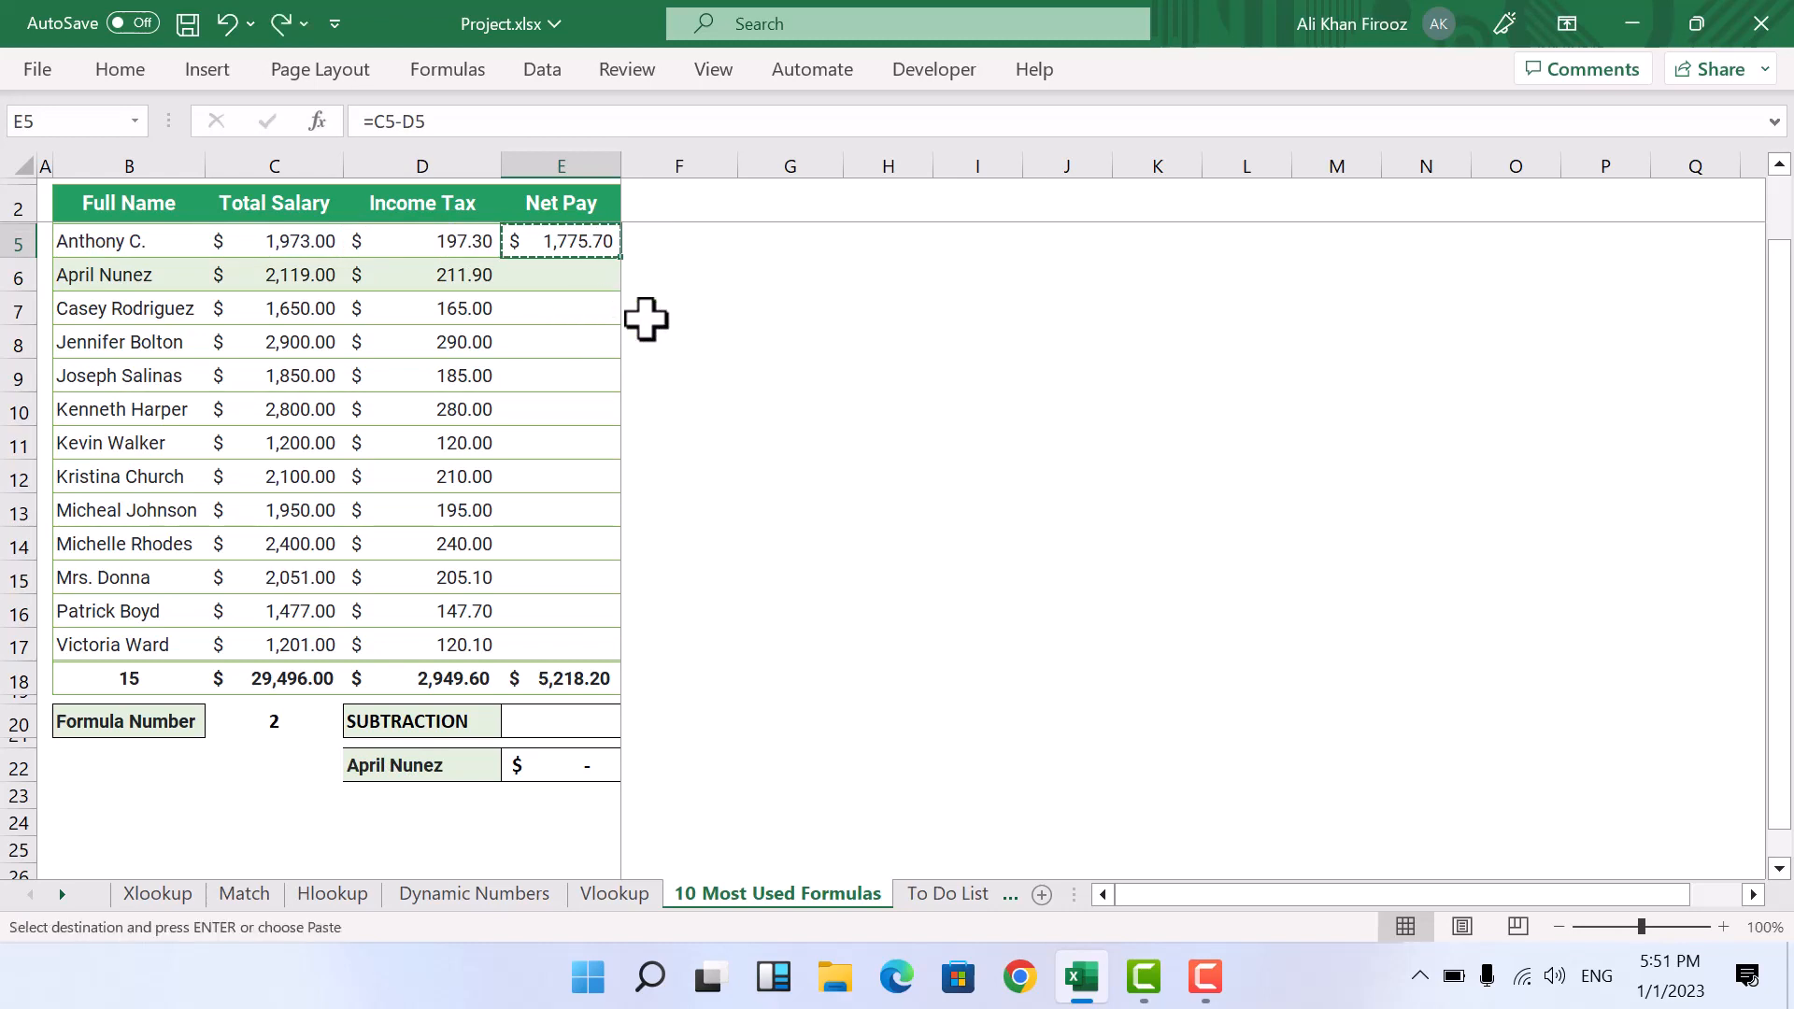
pyautogui.click(562, 276)
pyautogui.moveTo(562, 277); pyautogui.dragTo(577, 646)
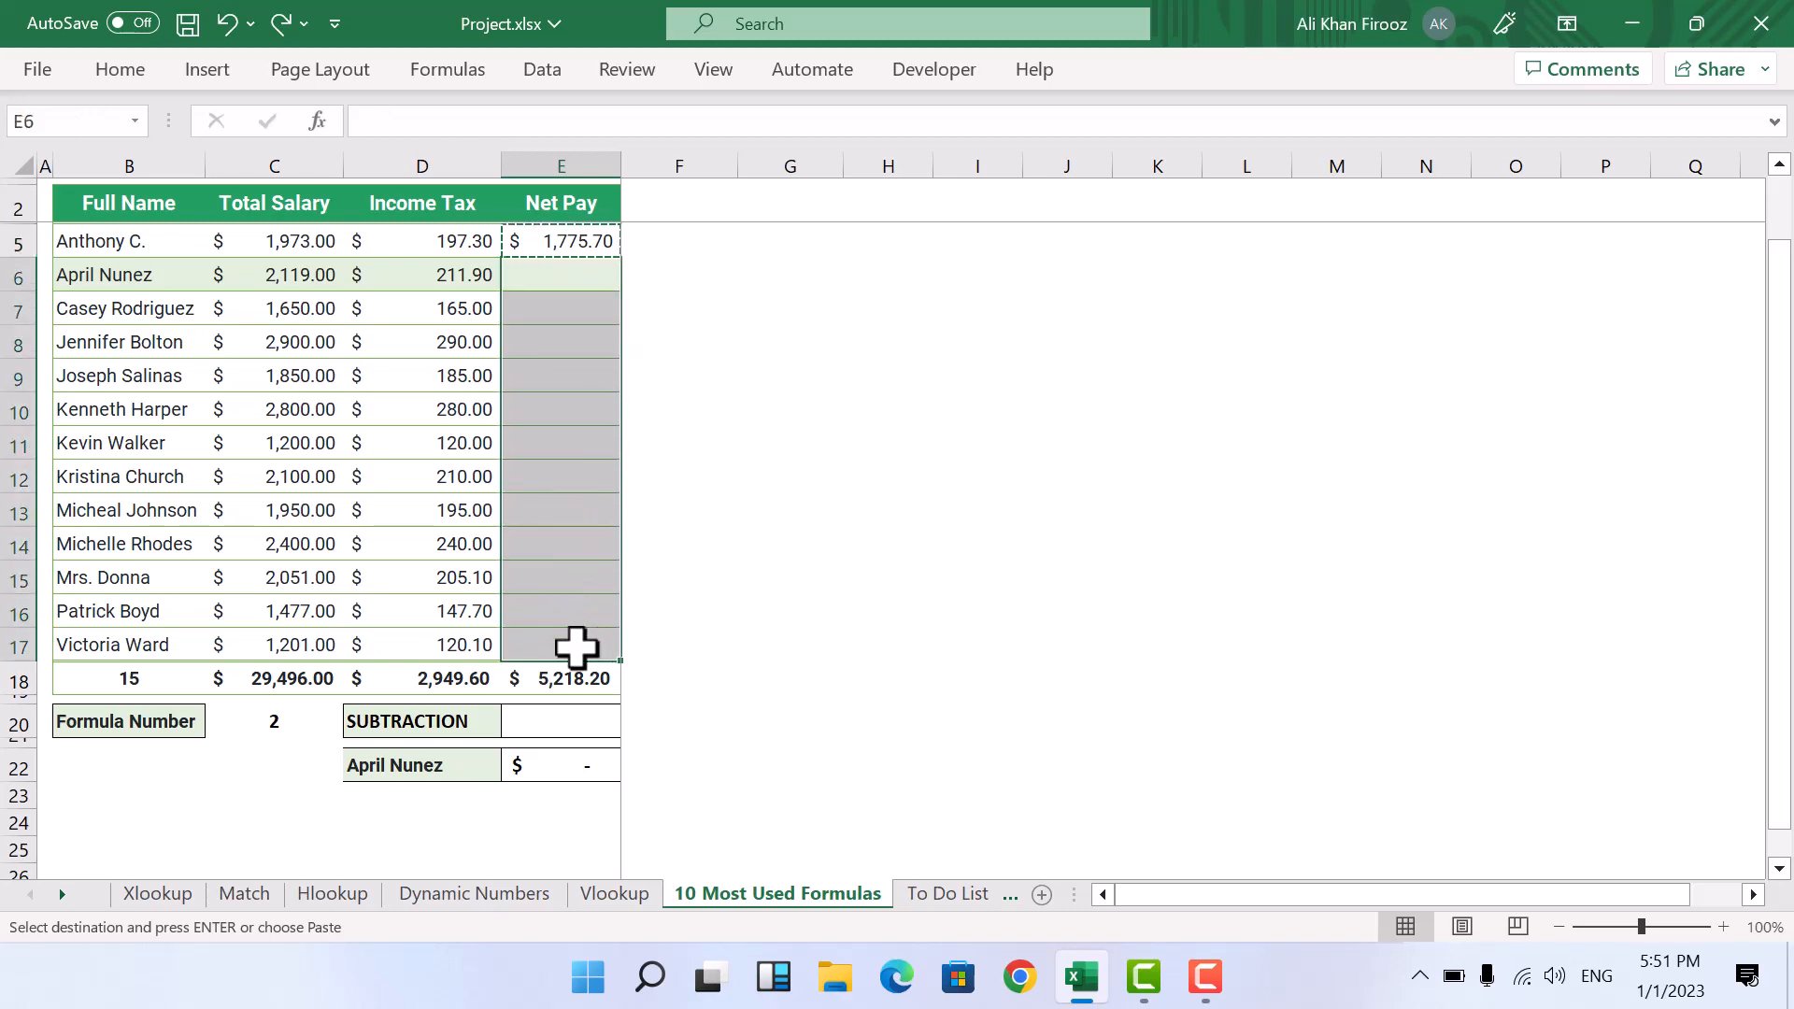
pyautogui.hotkey('ctrl', 'v')
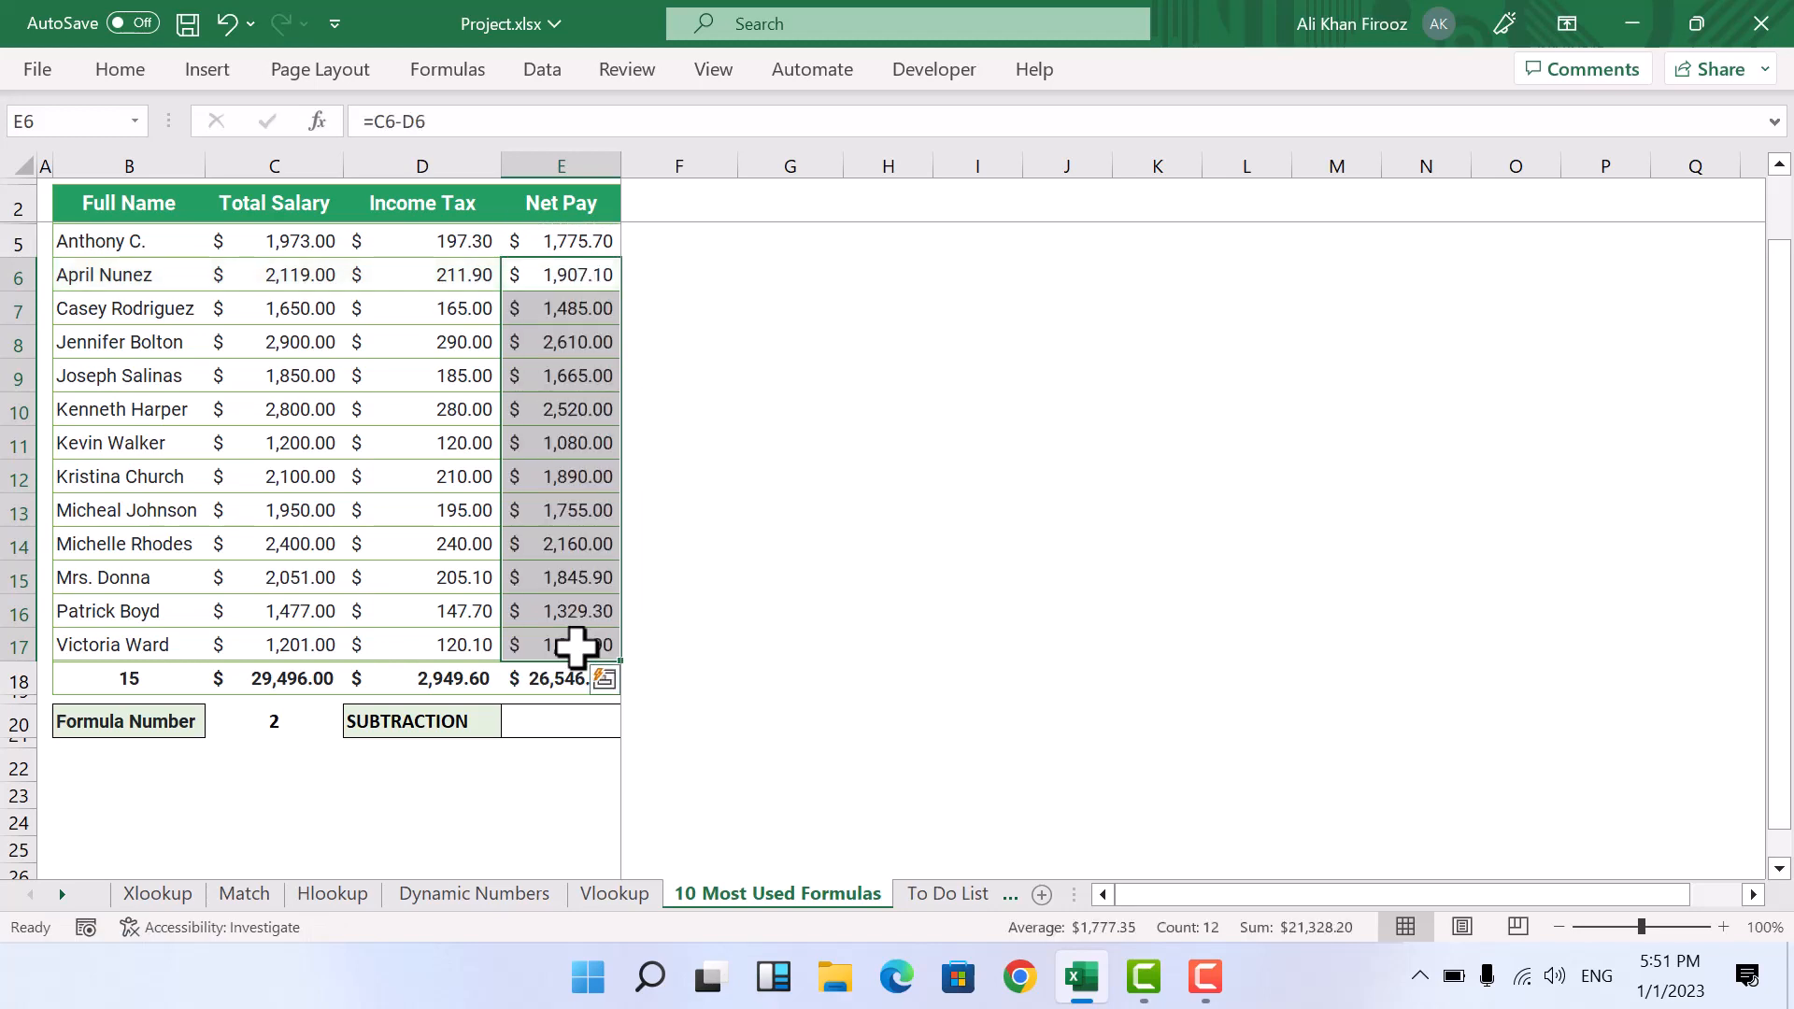
# Step: Change the formula choice in cell D20 to MULTIPLICATION
pyautogui.click(468, 725)
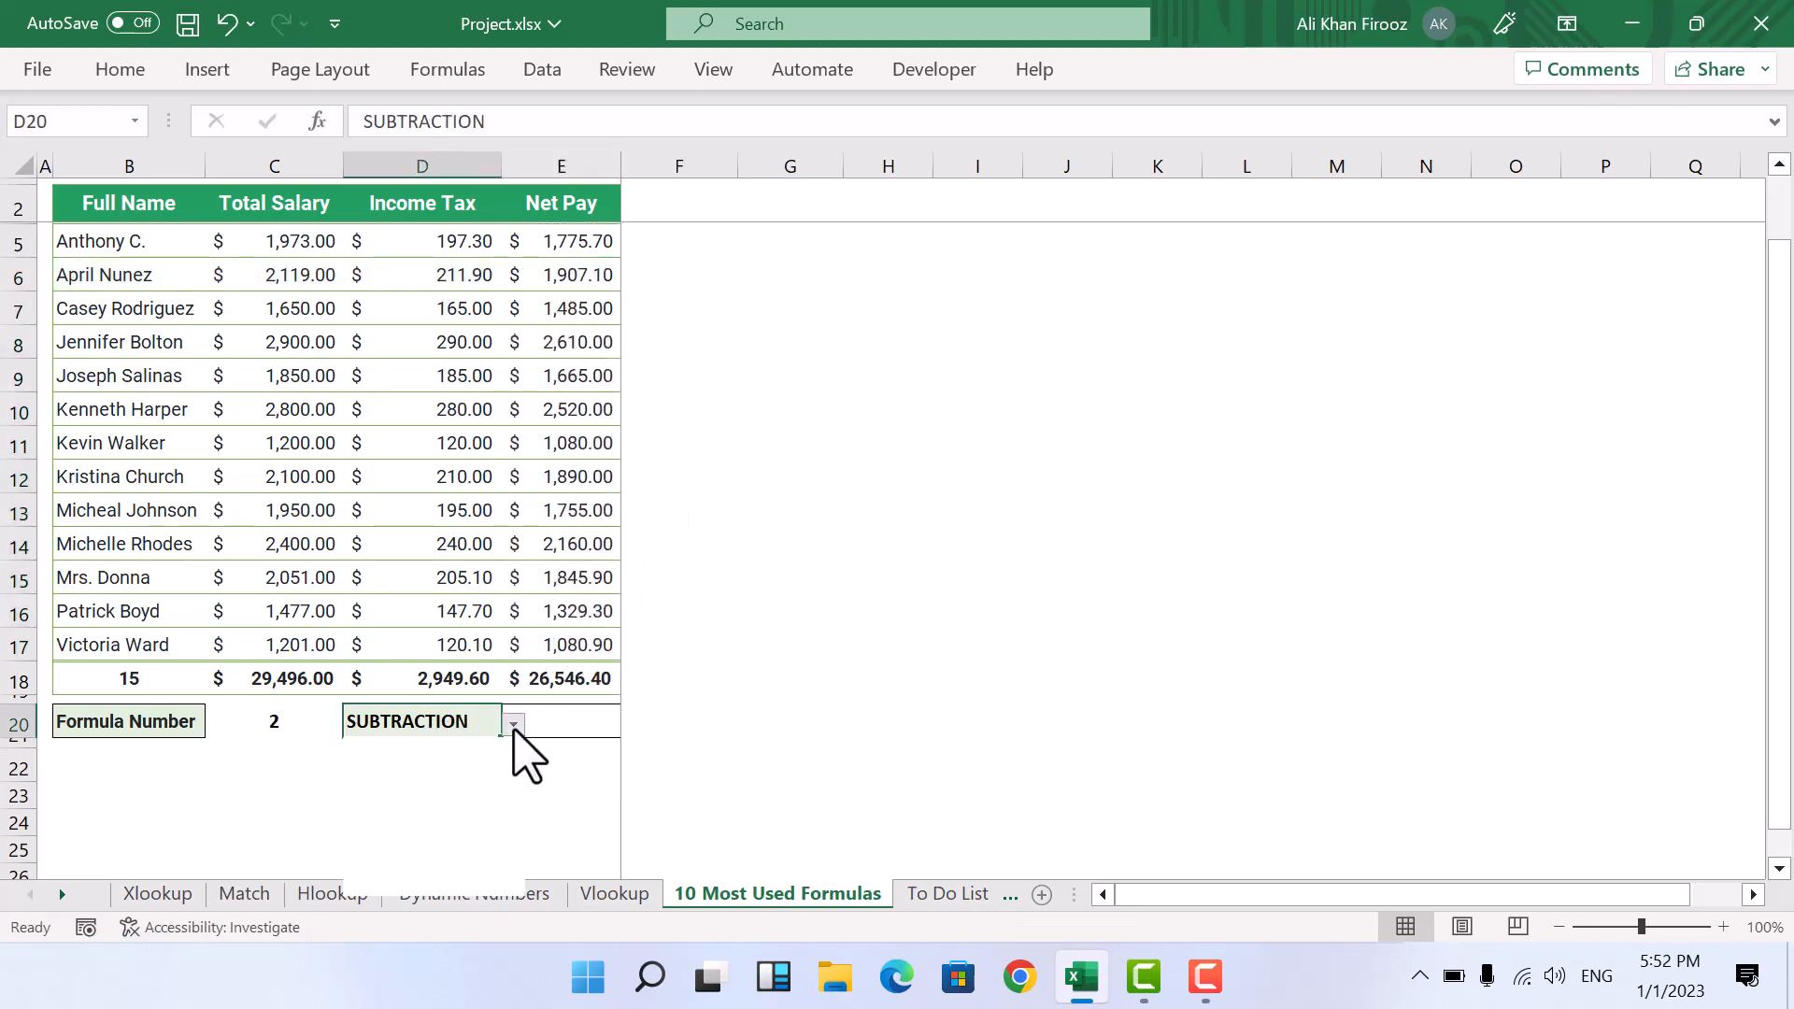
pyautogui.click(513, 726)
pyautogui.click(414, 773)
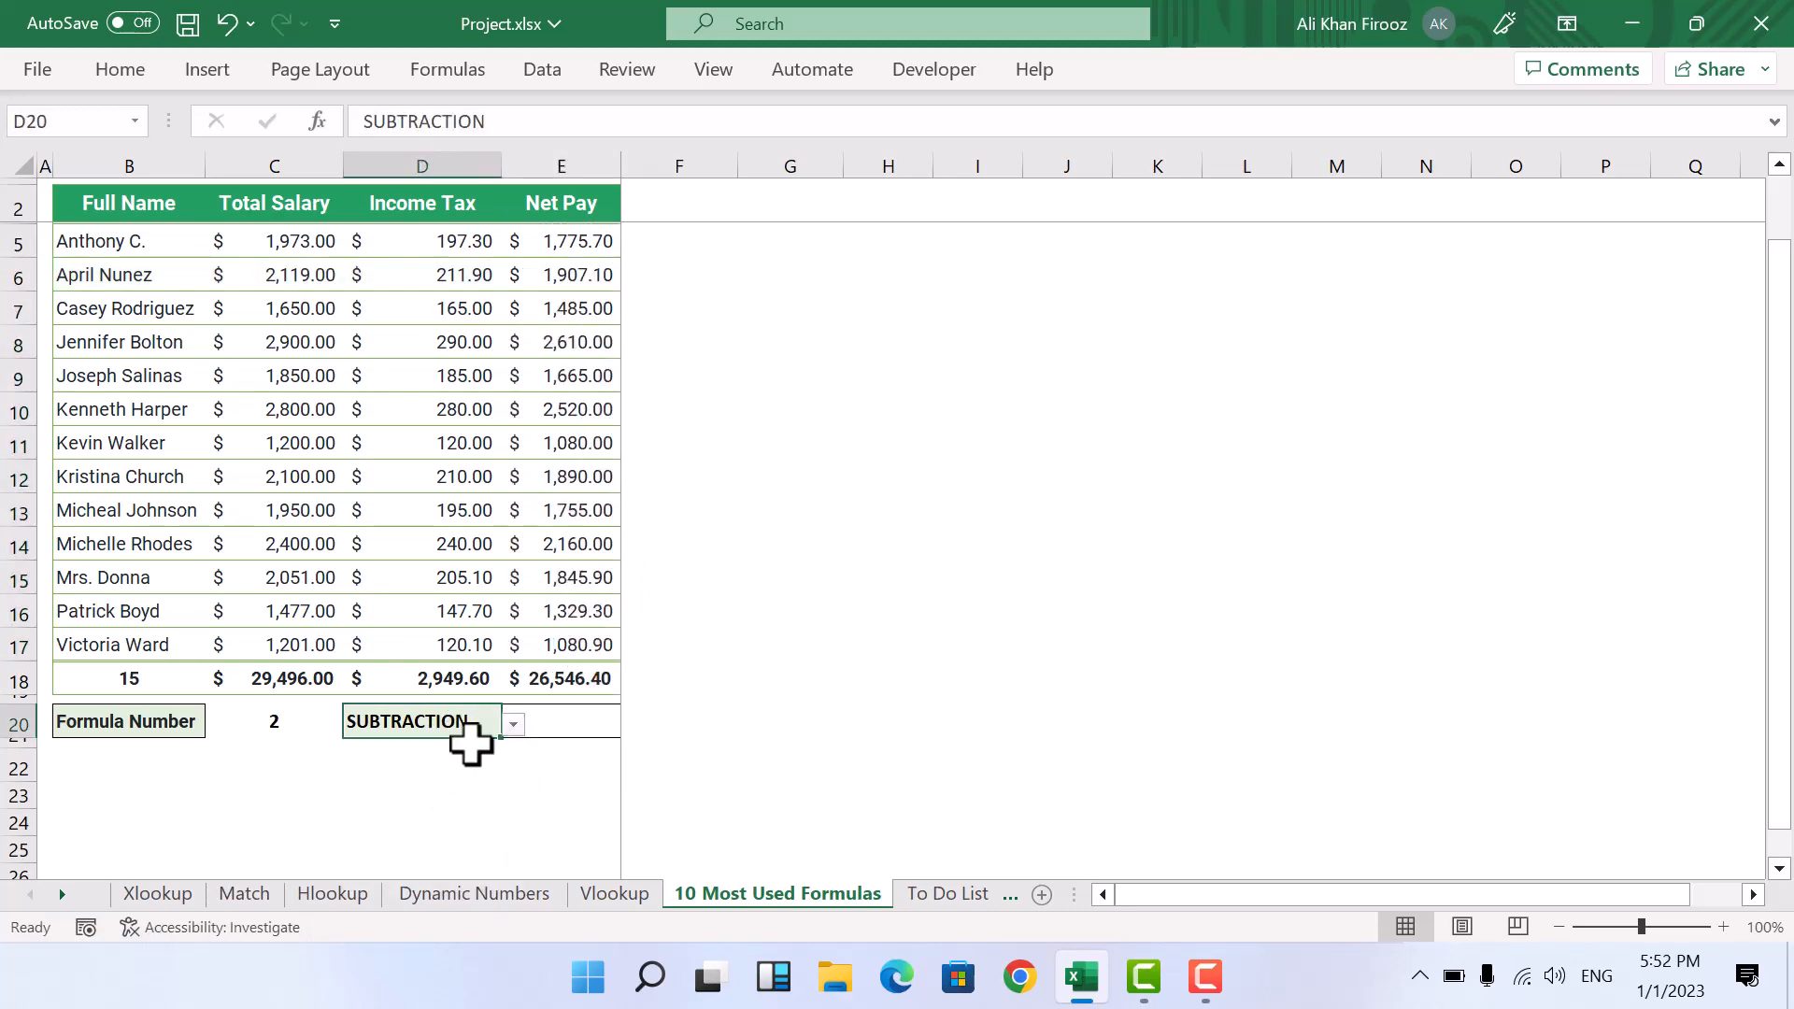
pyautogui.click(422, 822)
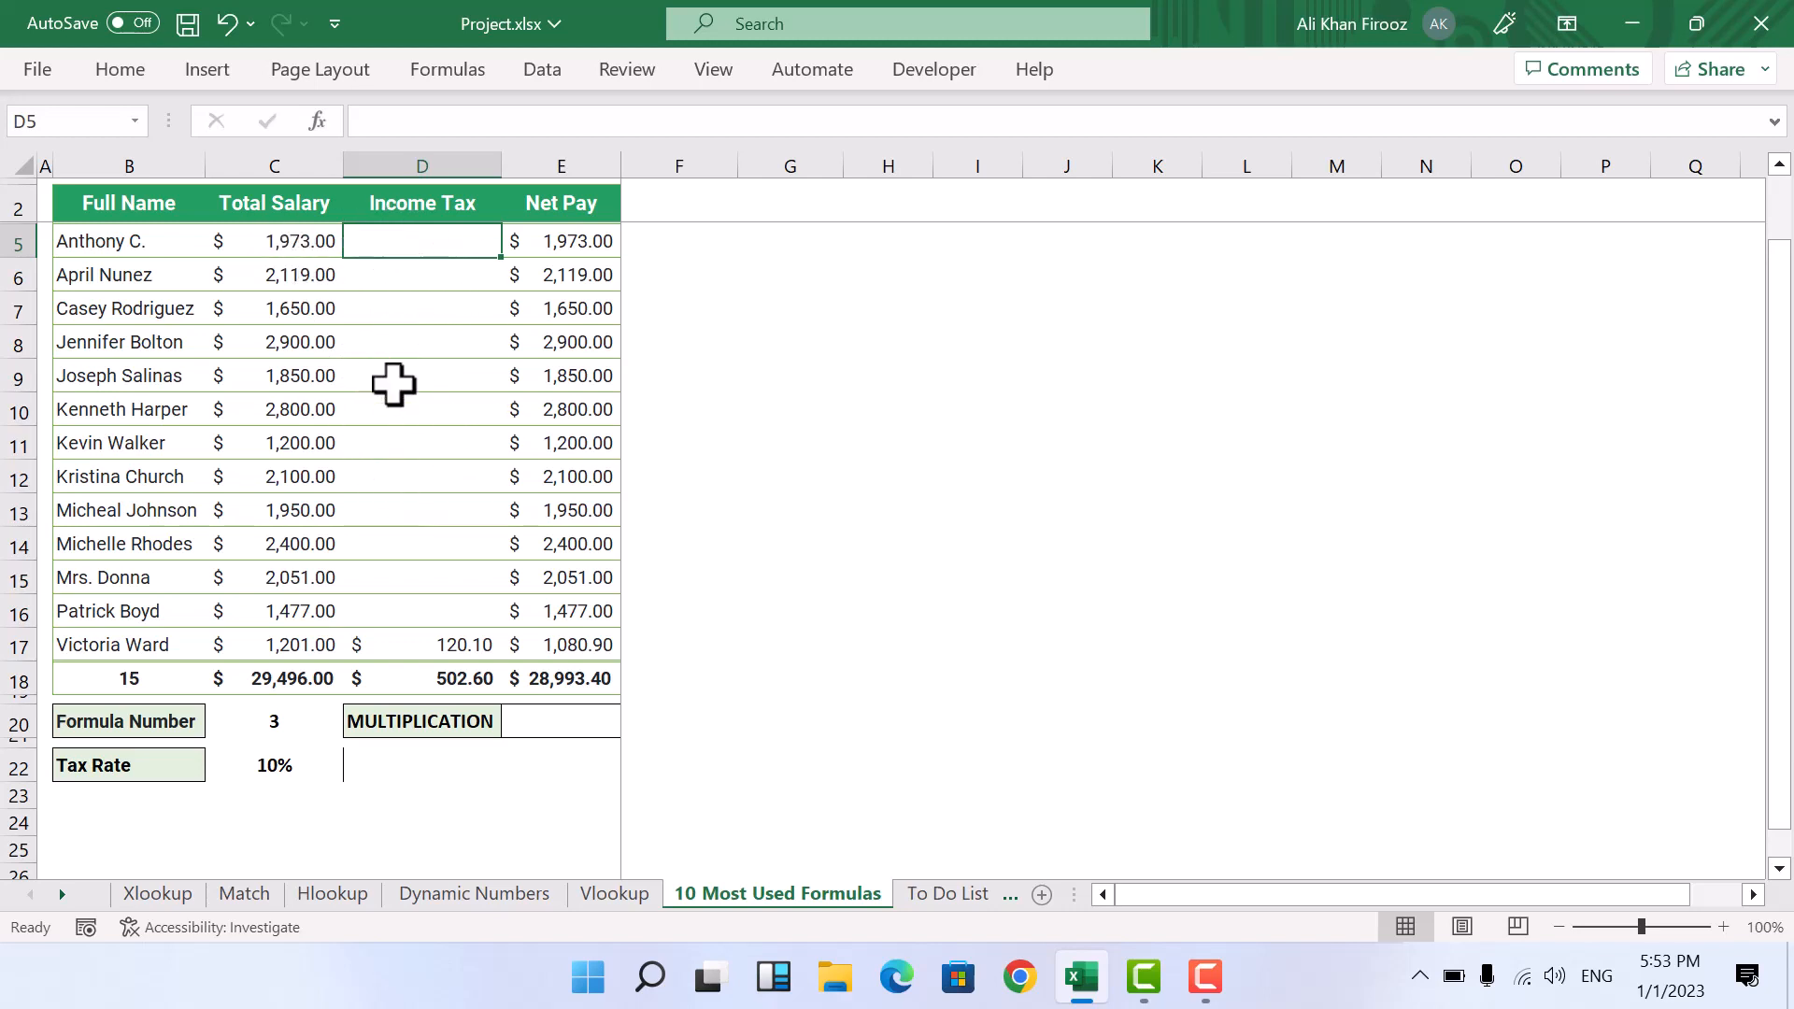
# Step: Enter =C5*C22 in cell D5 to multiply the total salary by the tax rate
pyautogui.click(270, 763)
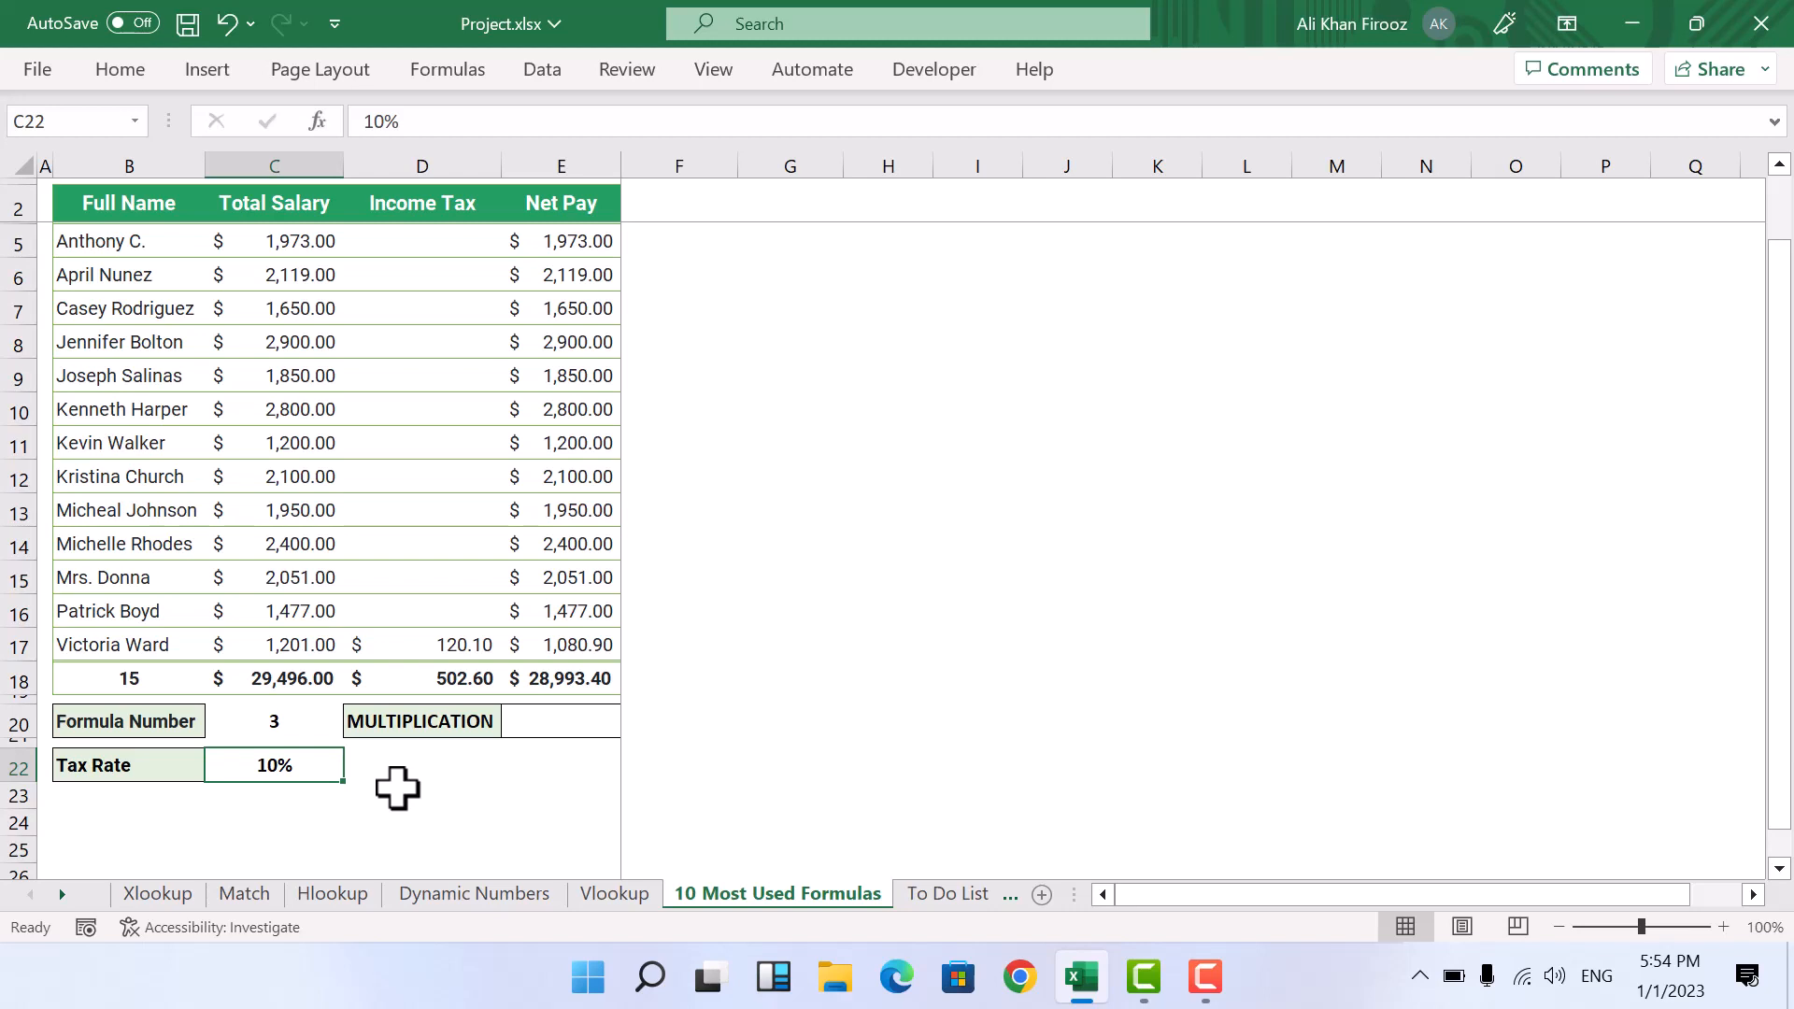
pyautogui.click(422, 241)
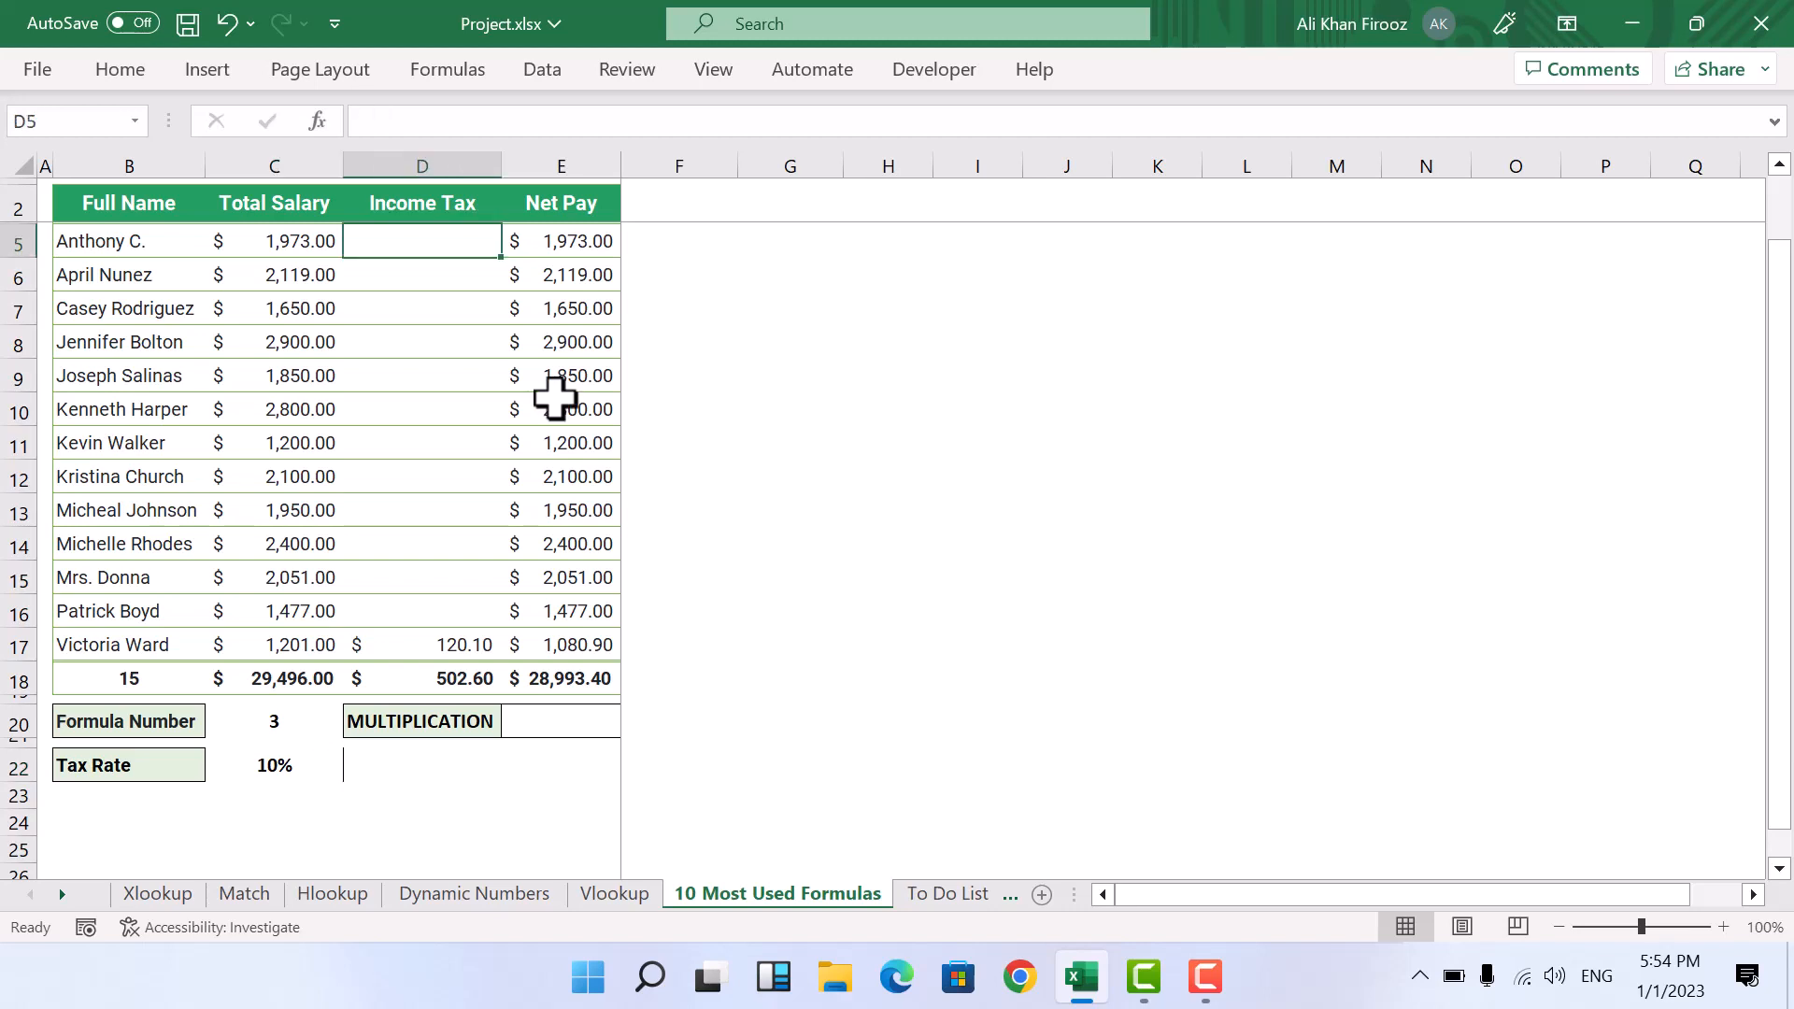
pyautogui.write('=')
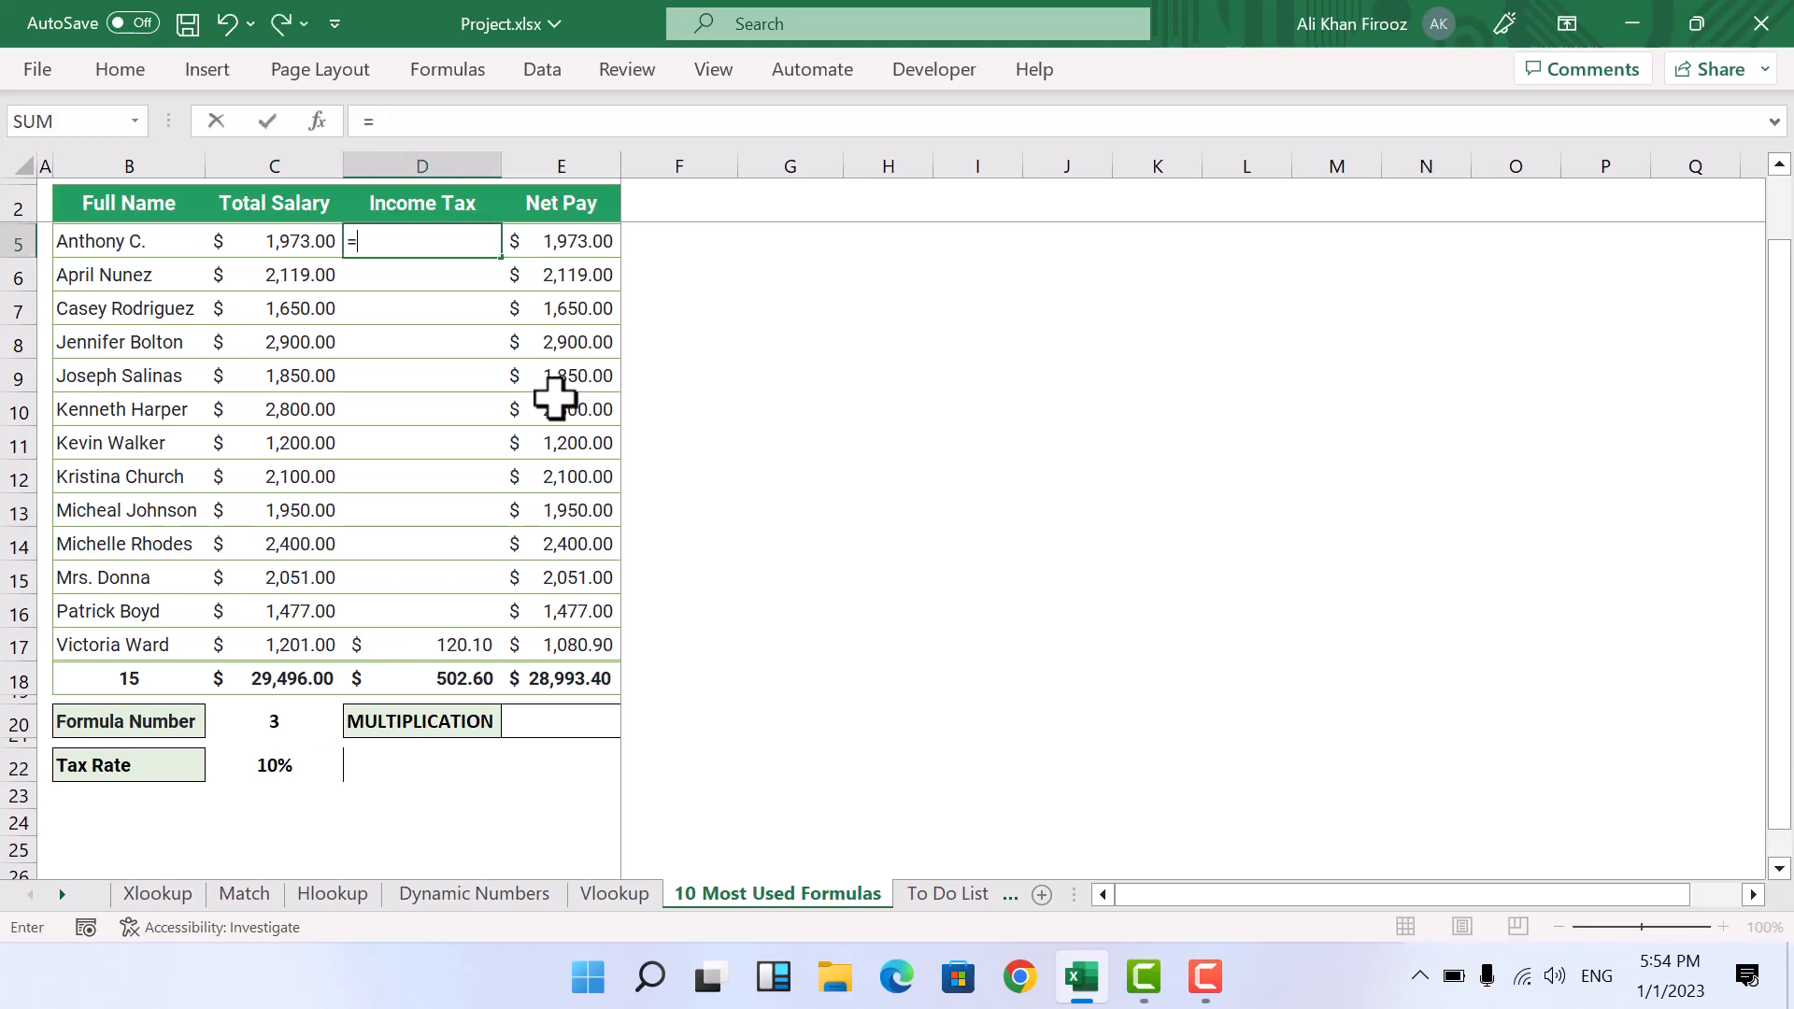
pyautogui.click(288, 233)
pyautogui.write('*')
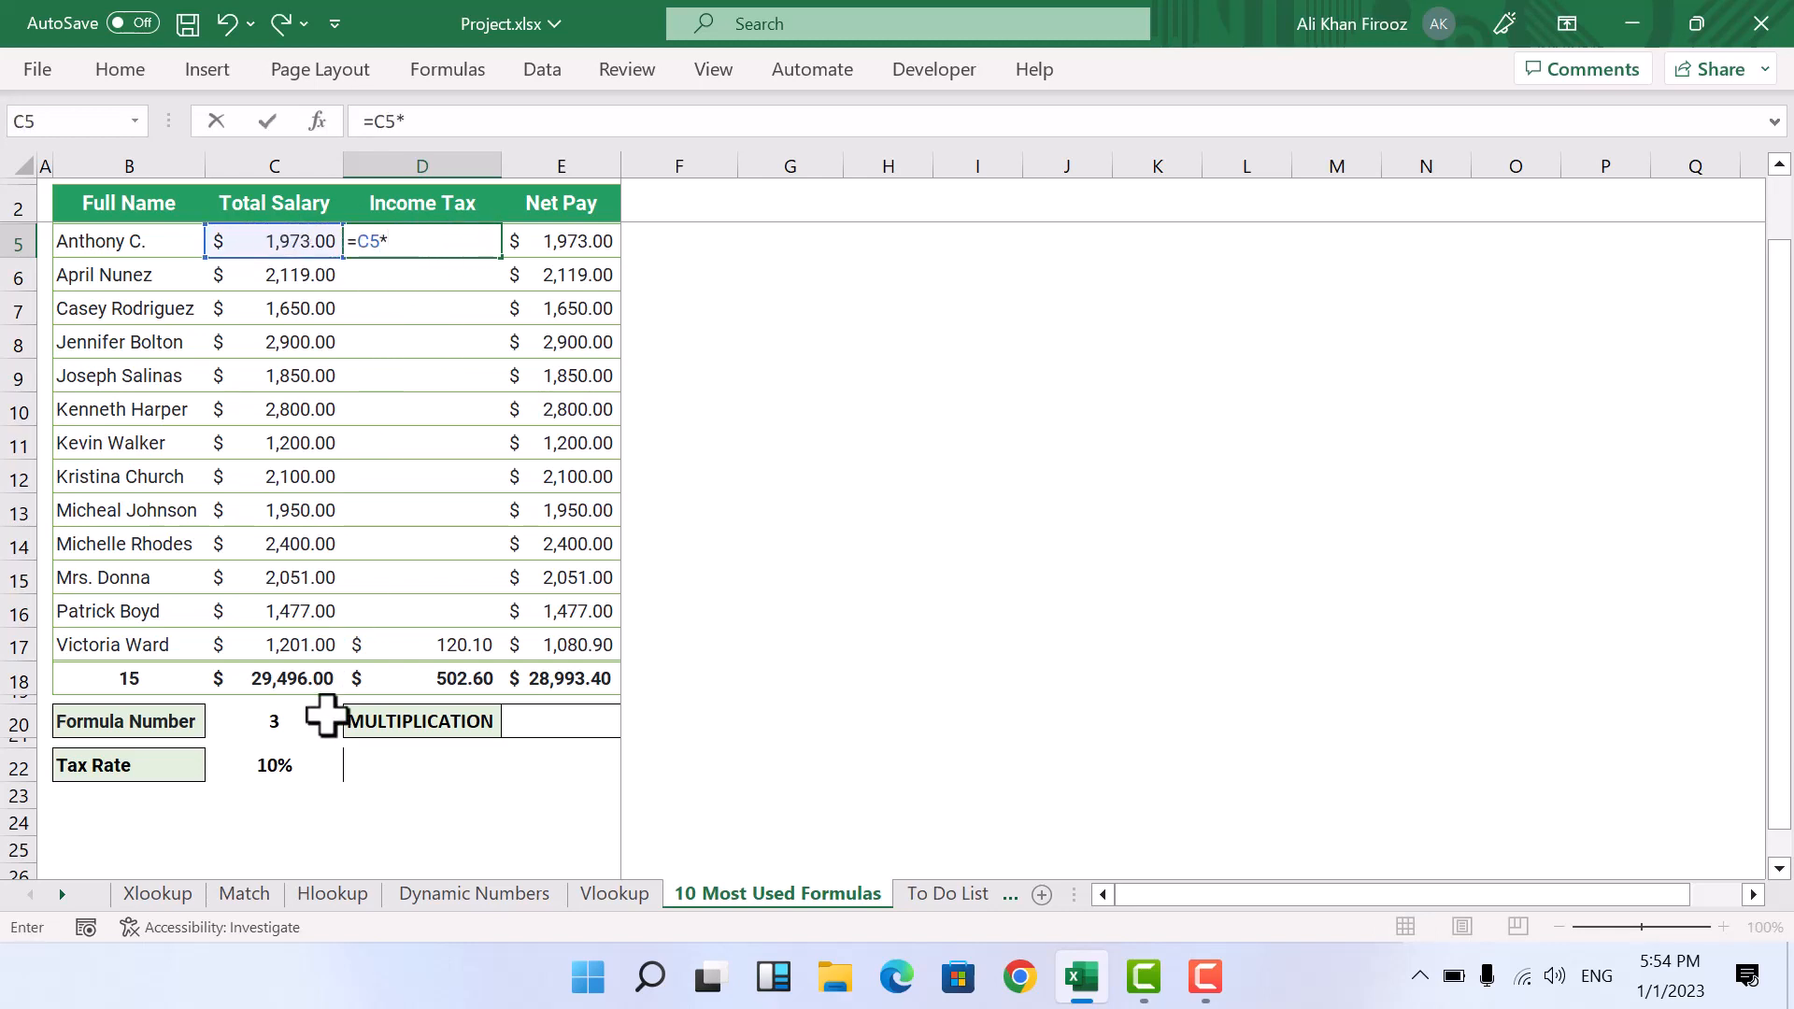
pyautogui.click(265, 774)
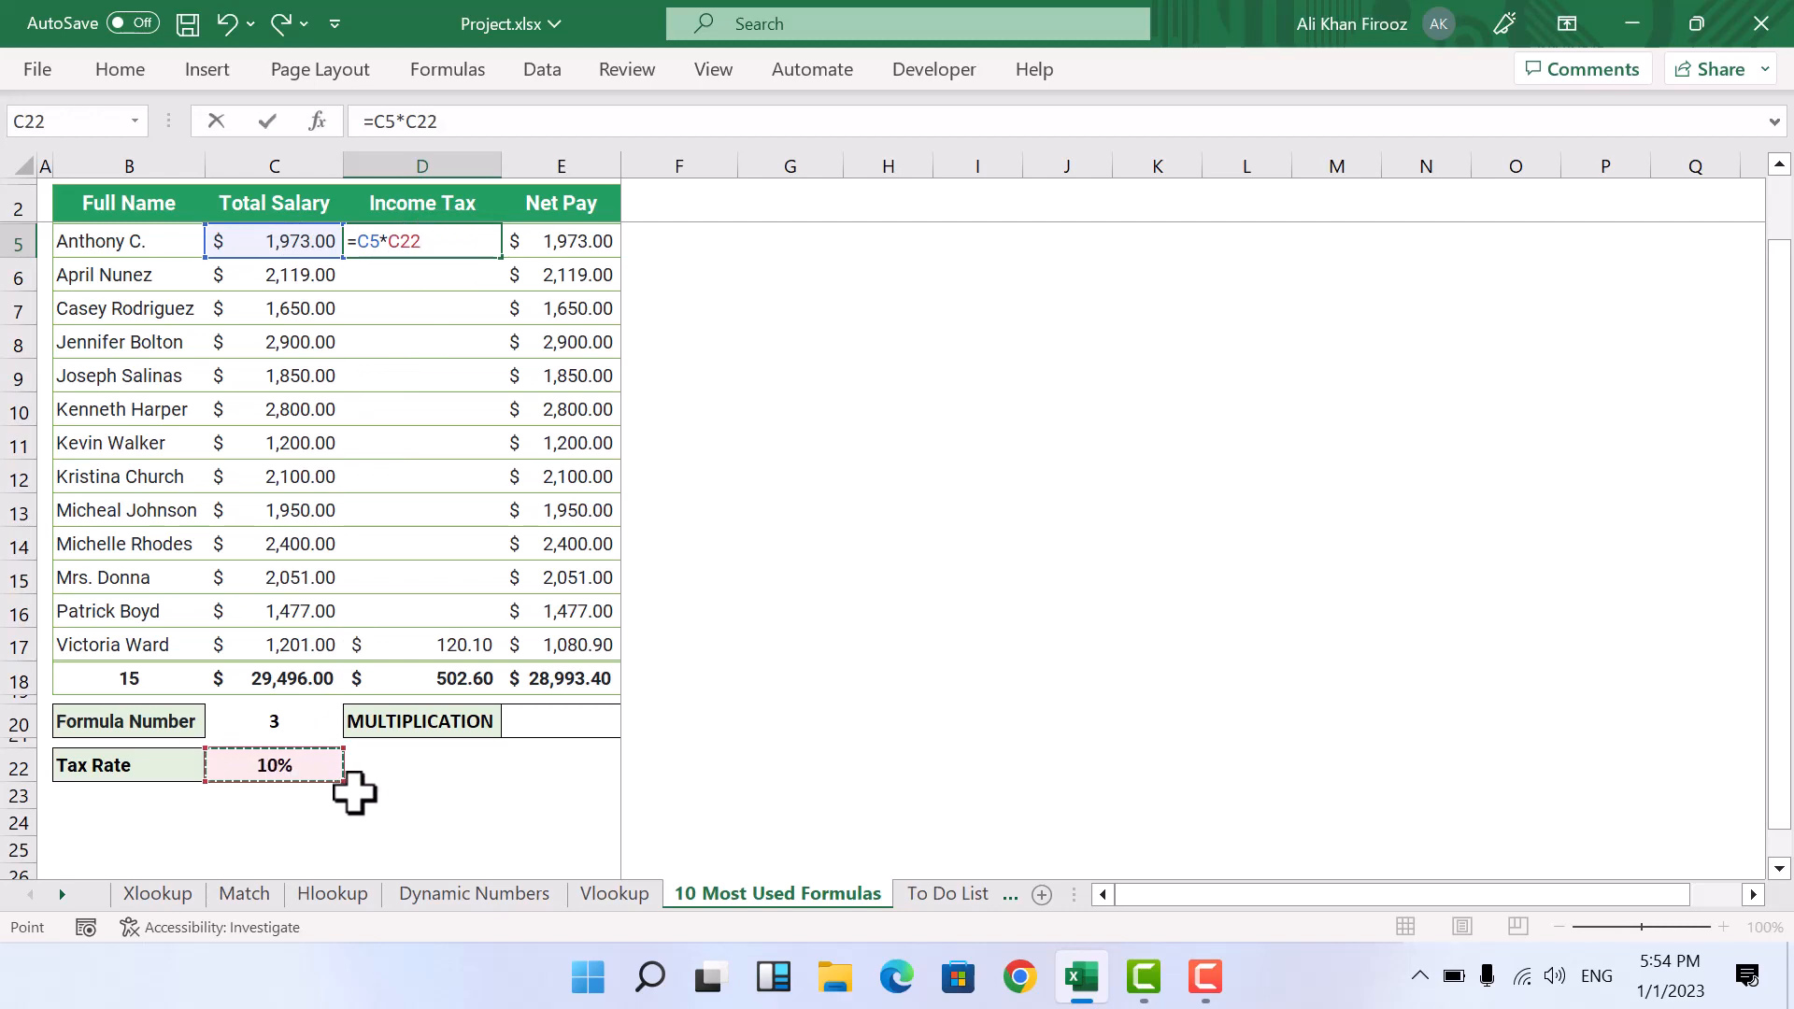
pyautogui.press('Return')
# Step: Make the tax rate reference in the D5 formula absolute so it reads =C5*$C$22
pyautogui.press('Up')
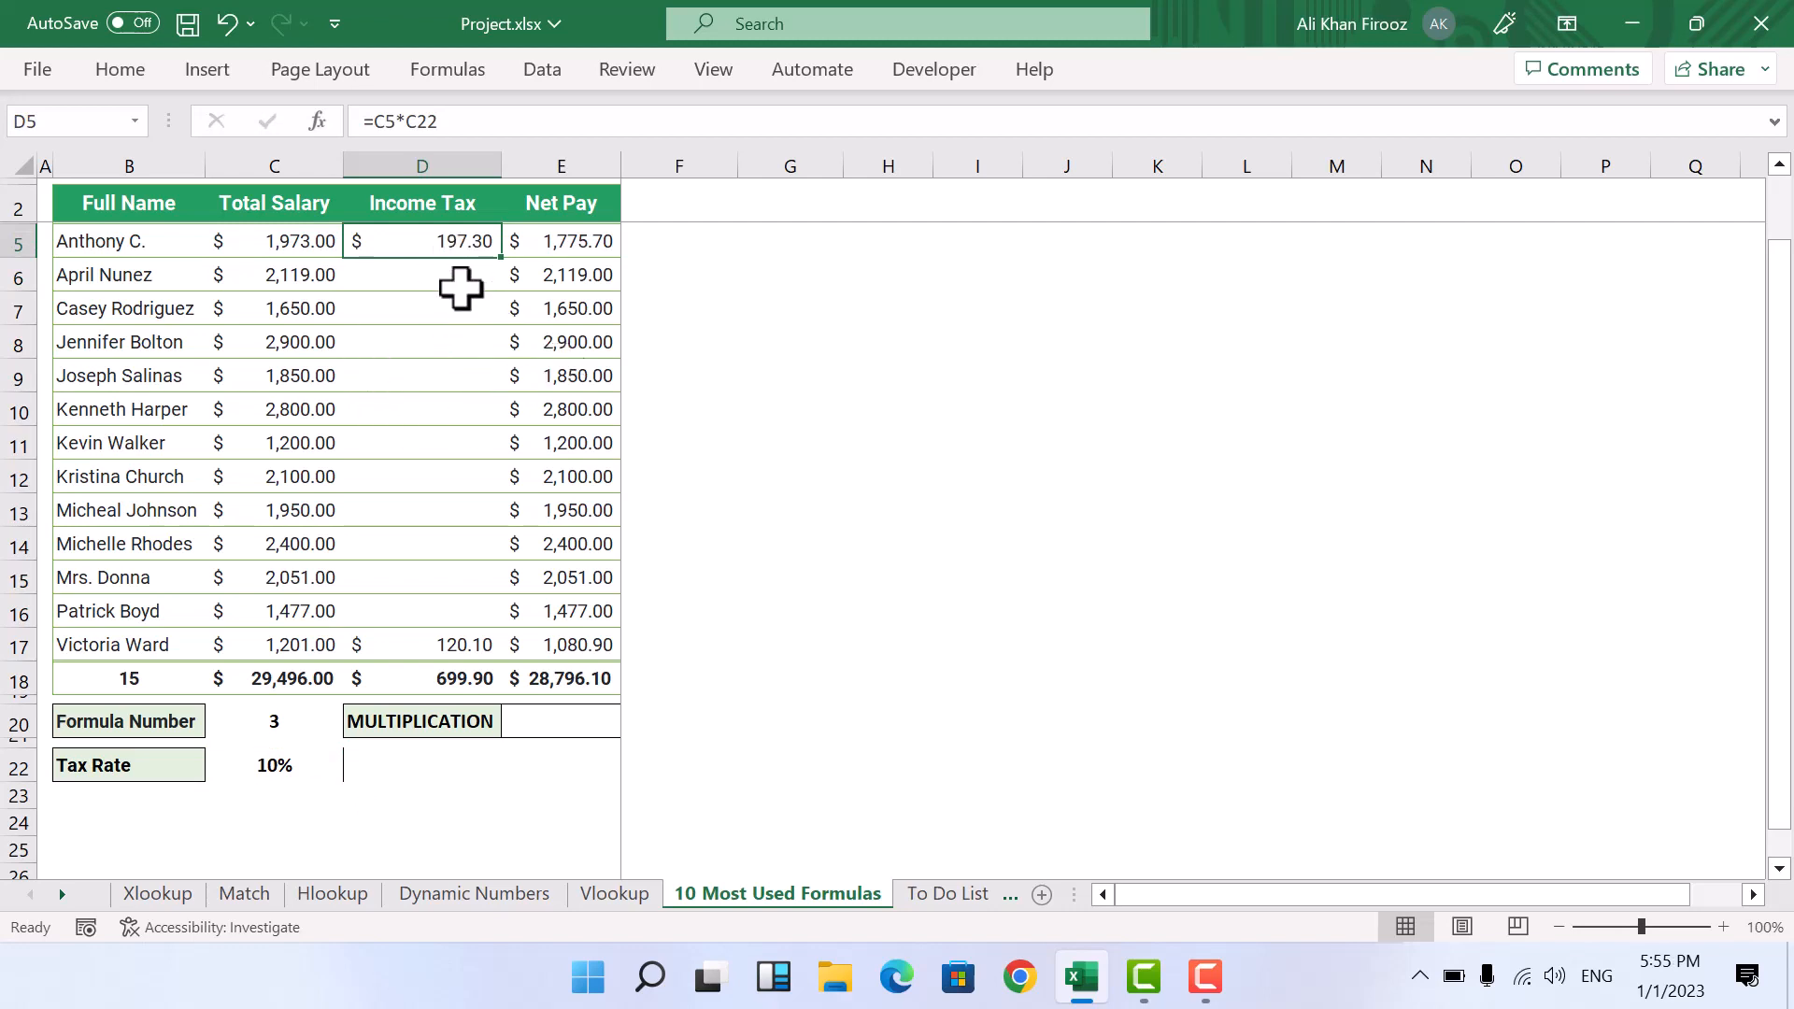
pyautogui.press('F2')
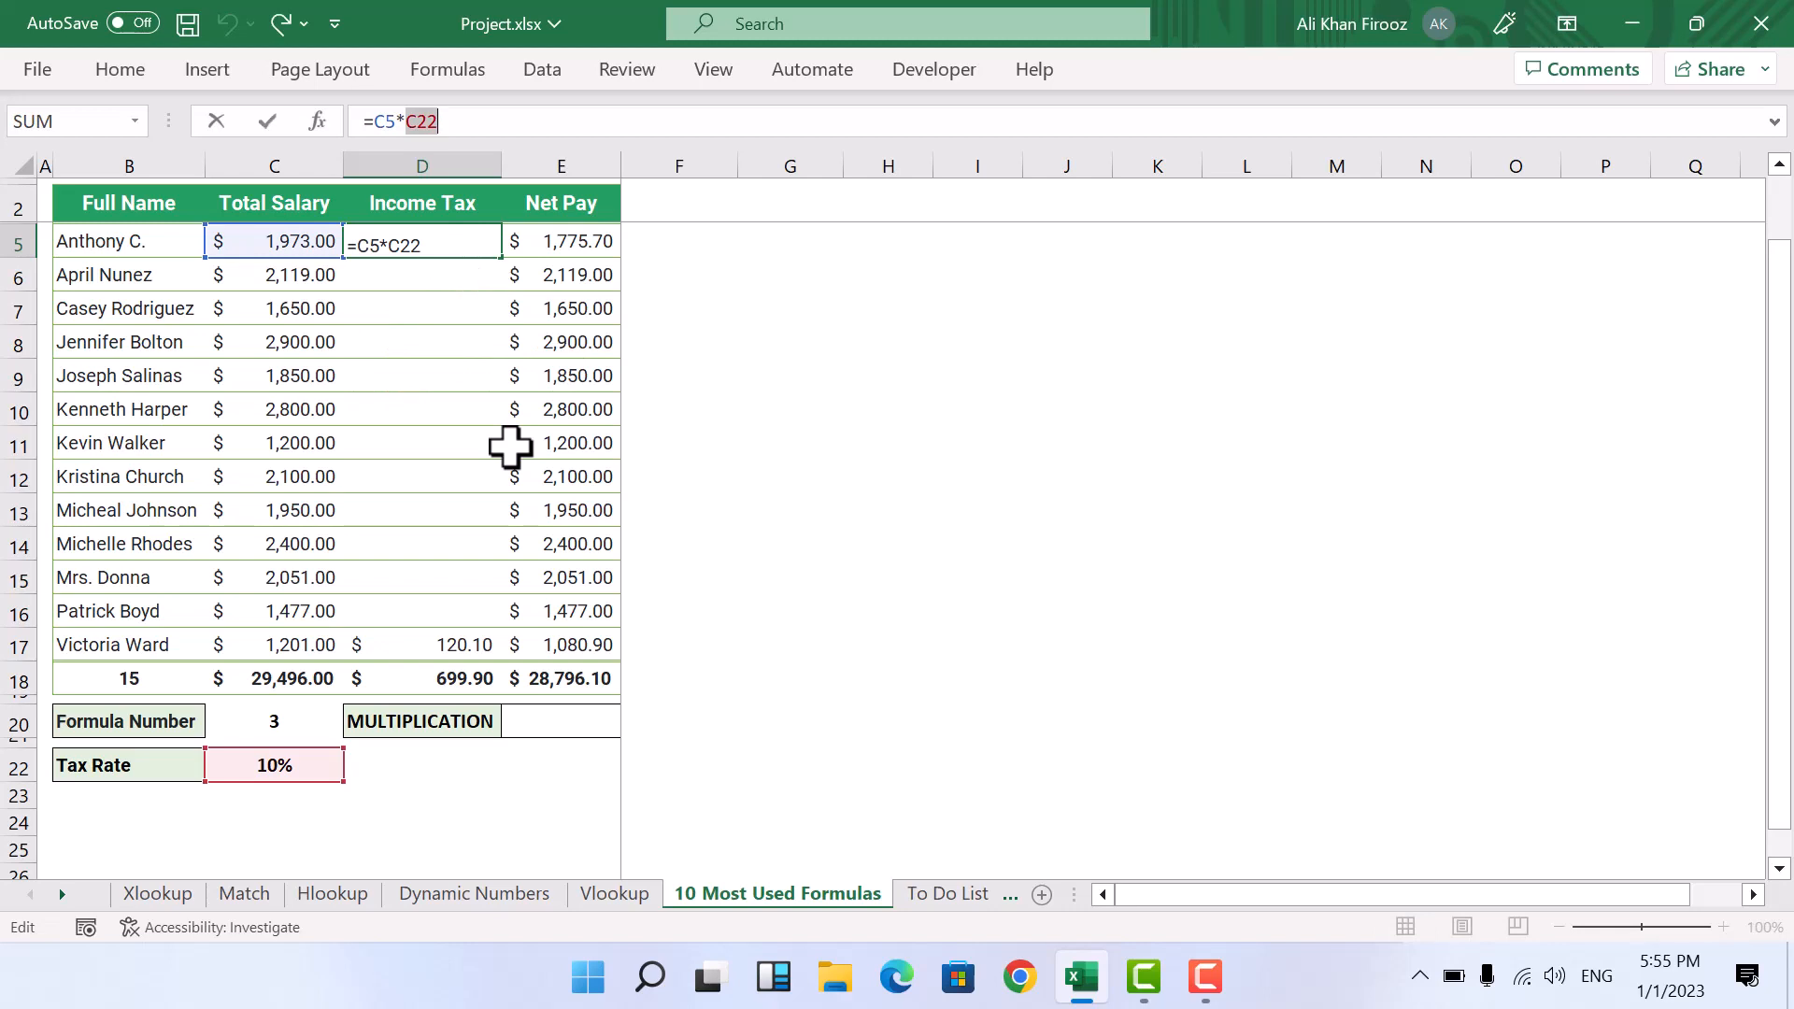
pyautogui.press('F4')
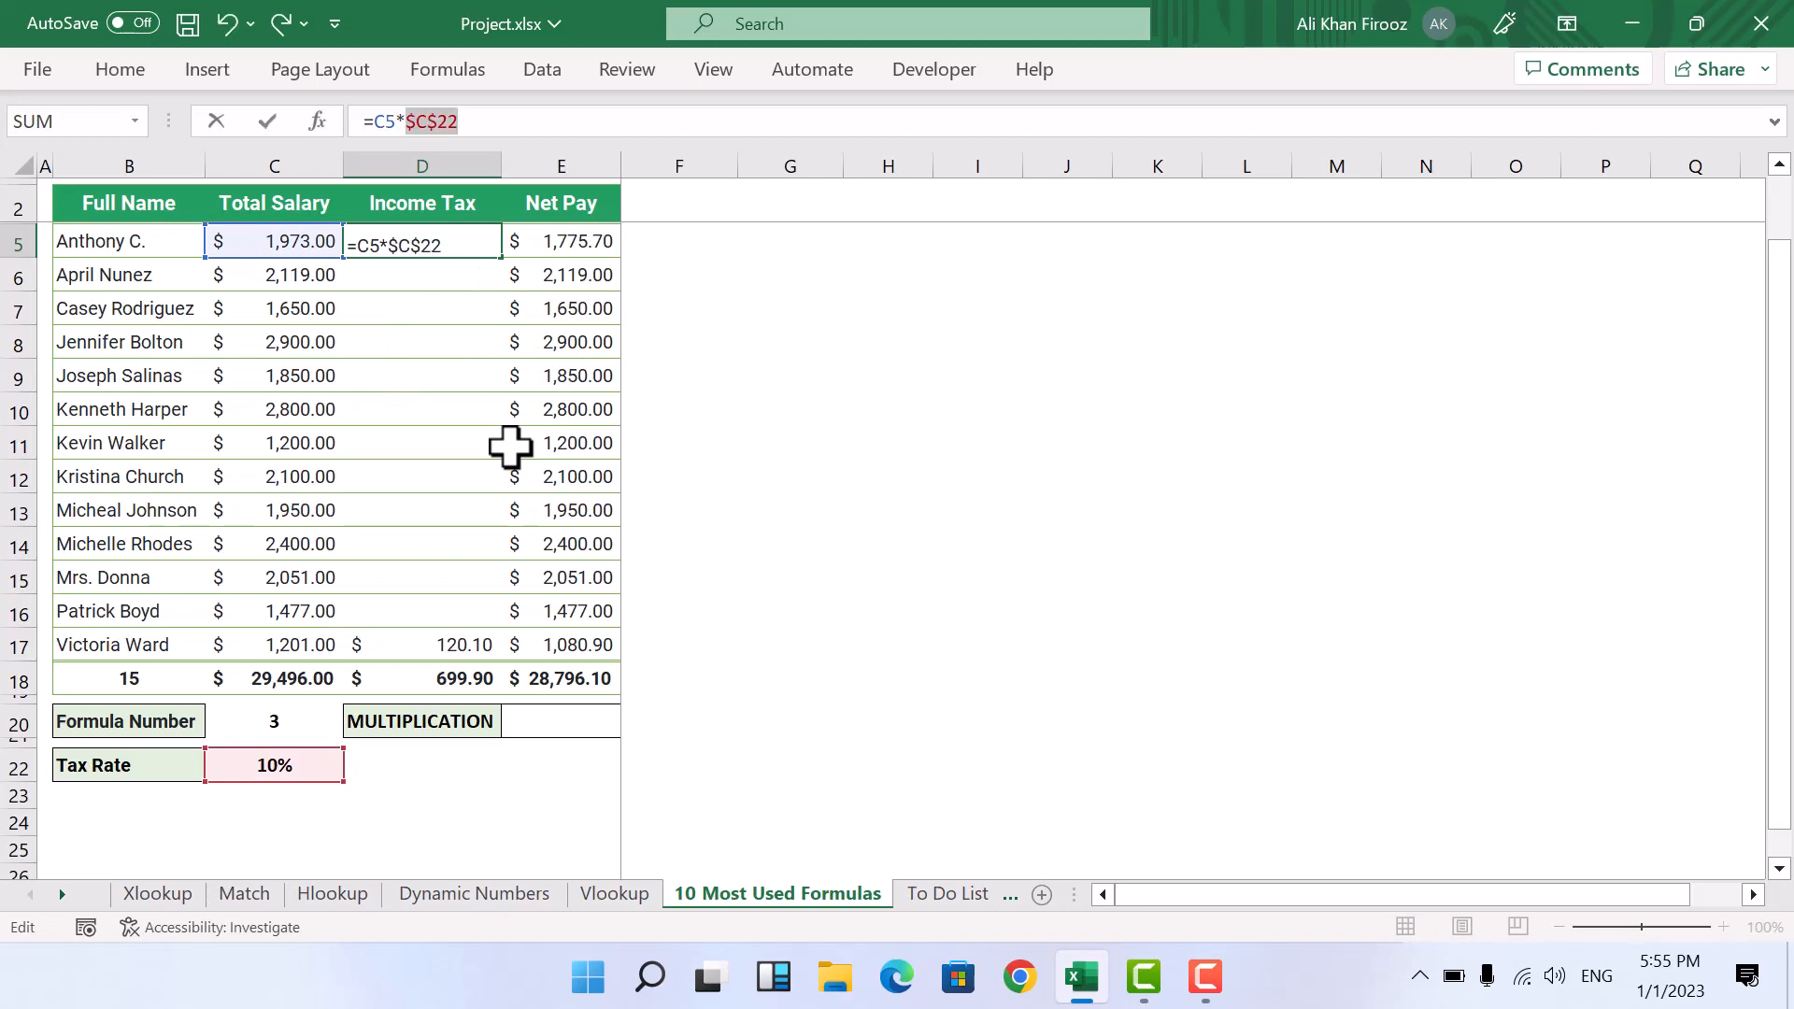
pyautogui.hotkey('ctrl', 'Return')
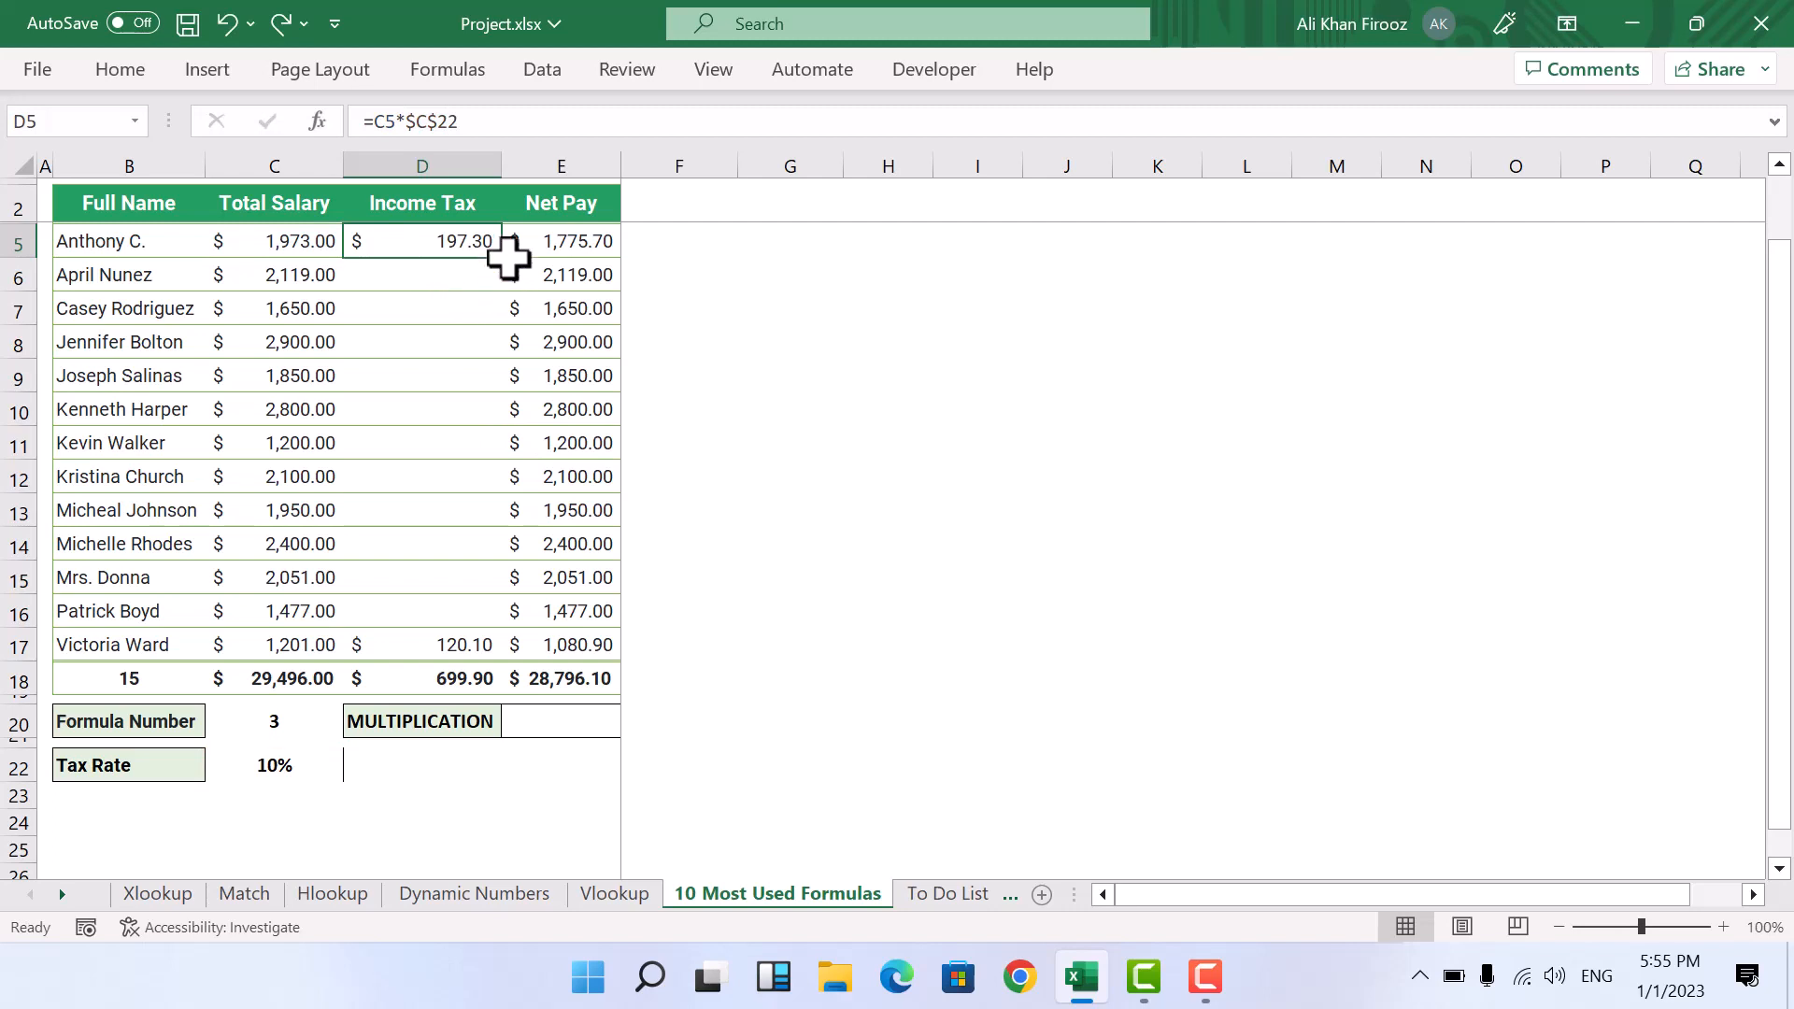
# Step: Fill the income tax formula from D5 down the column through D17
pyautogui.moveTo(511, 265); pyautogui.dragTo(501, 653)
pyautogui.press('Left')
pyautogui.press('Right')
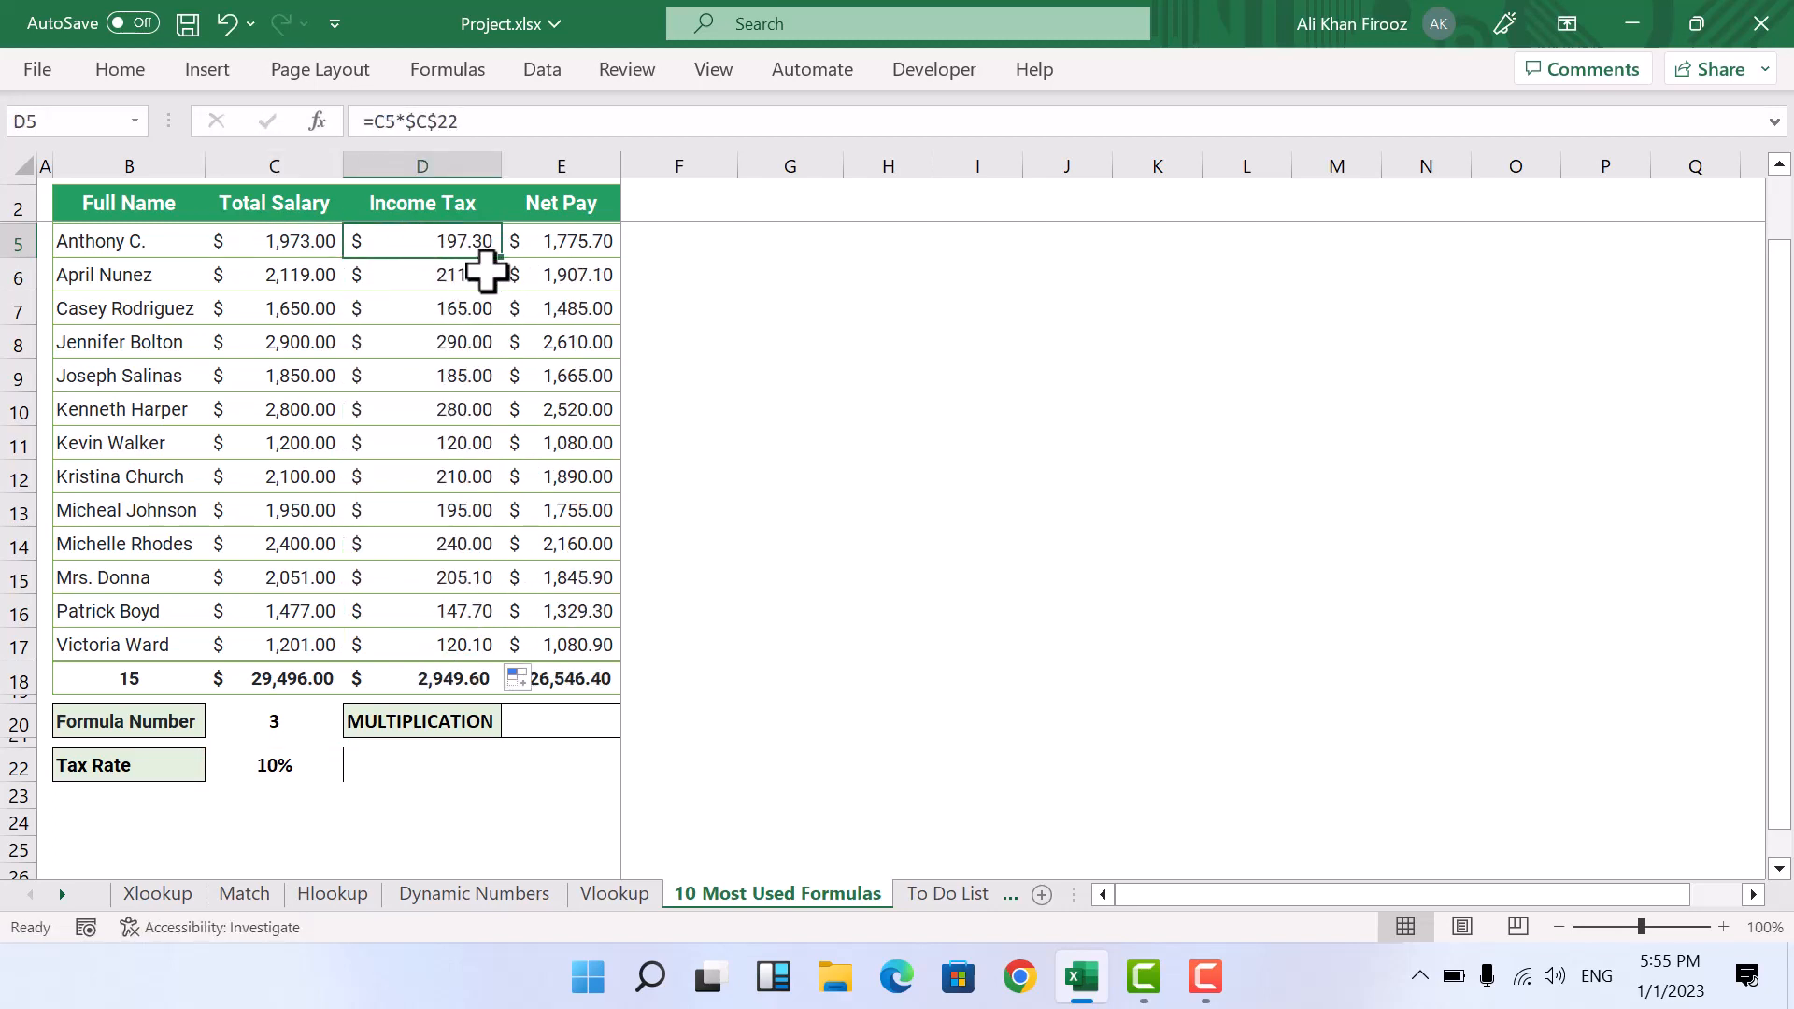
# Step: Examine the income tax formulas in the first rows of column D to compare their cell references
pyautogui.press('Left')
pyautogui.press('Right')
pyautogui.press('Down')
pyautogui.press('Up')
pyautogui.press('Down')
pyautogui.press('Down')
pyautogui.press('Down')
pyautogui.press('Down')
pyautogui.press('Down')
pyautogui.press('Up')
pyautogui.press('Up')
pyautogui.press('Up')
pyautogui.press('Up')
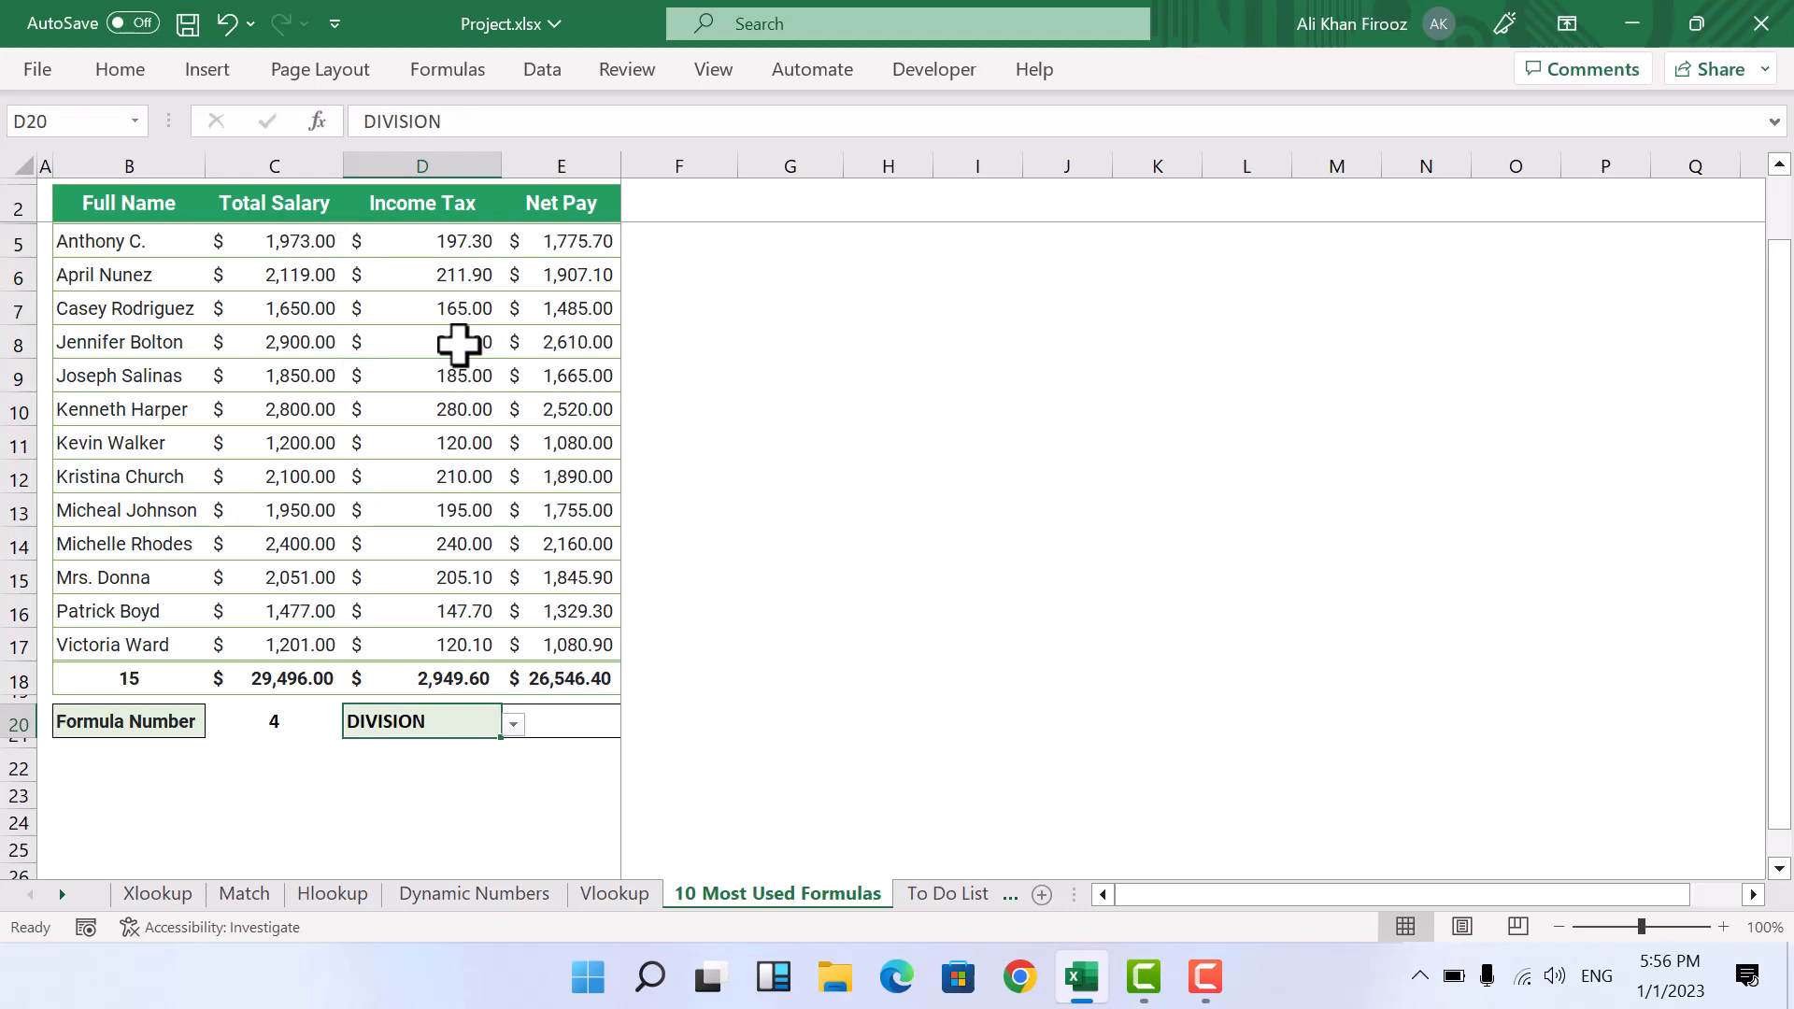
# Step: Enter the division formula =1000/4 in cell D24
pyautogui.click(440, 815)
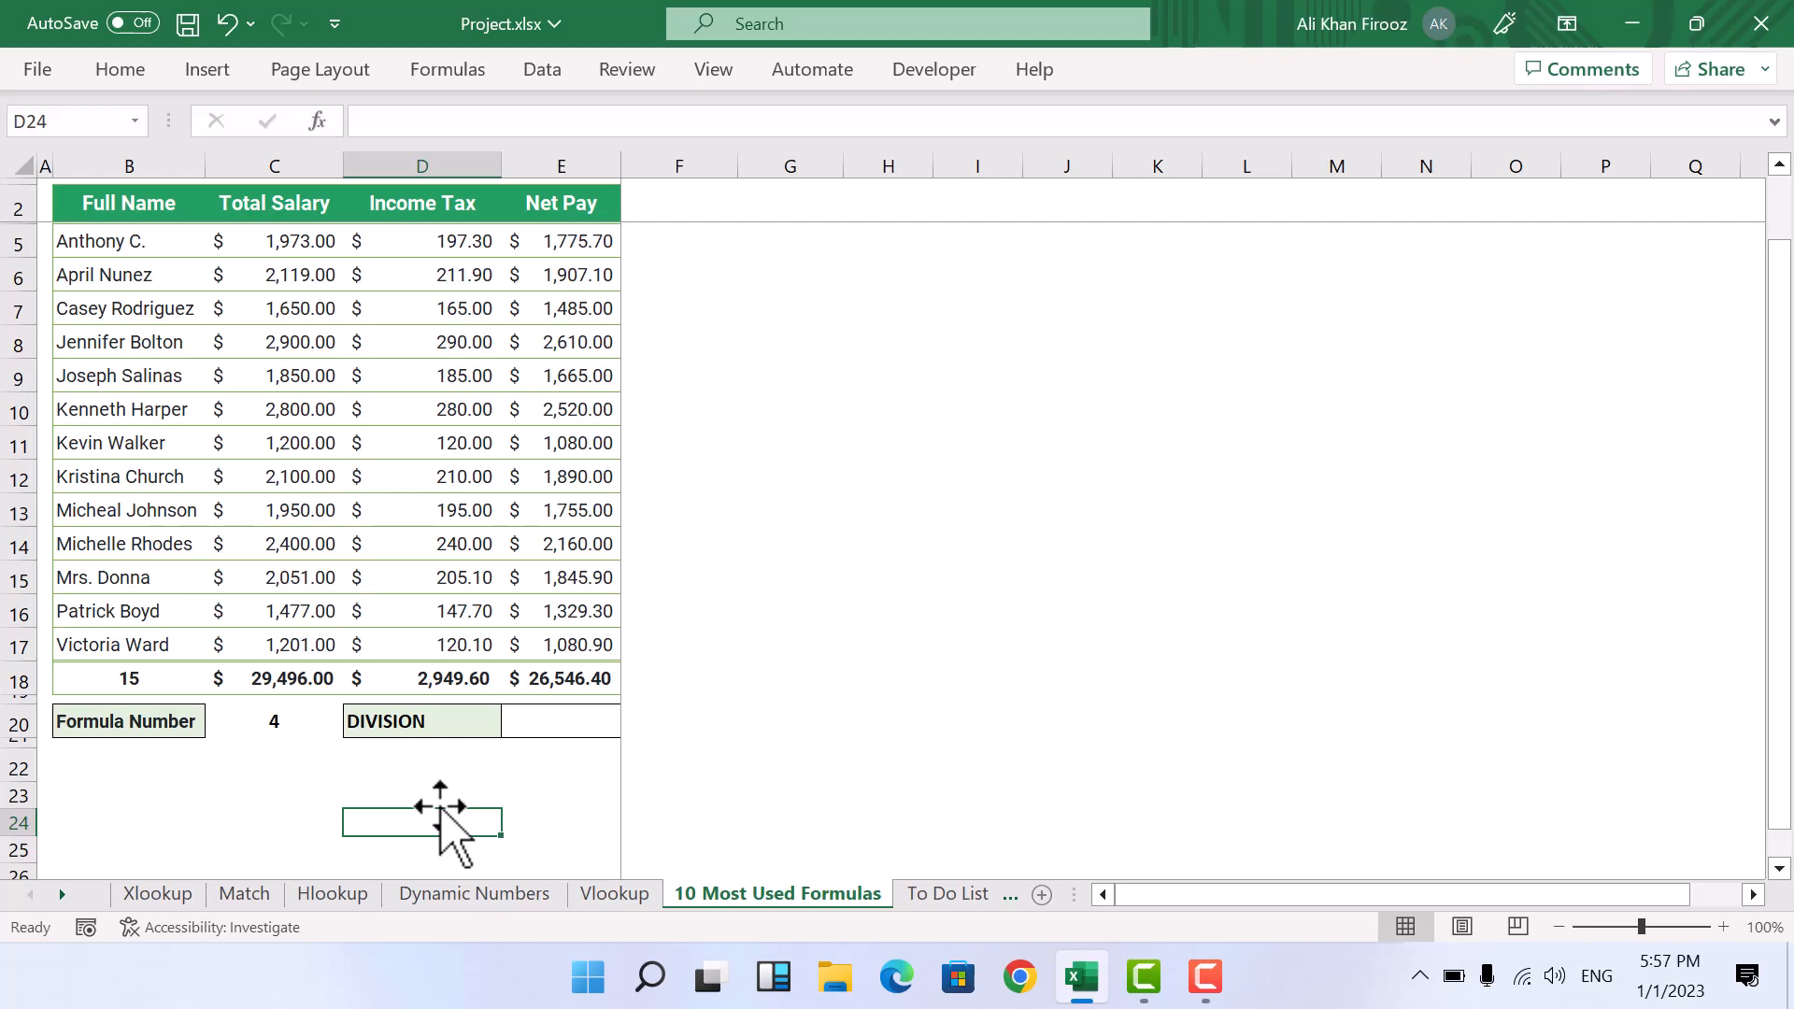
pyautogui.write('=')
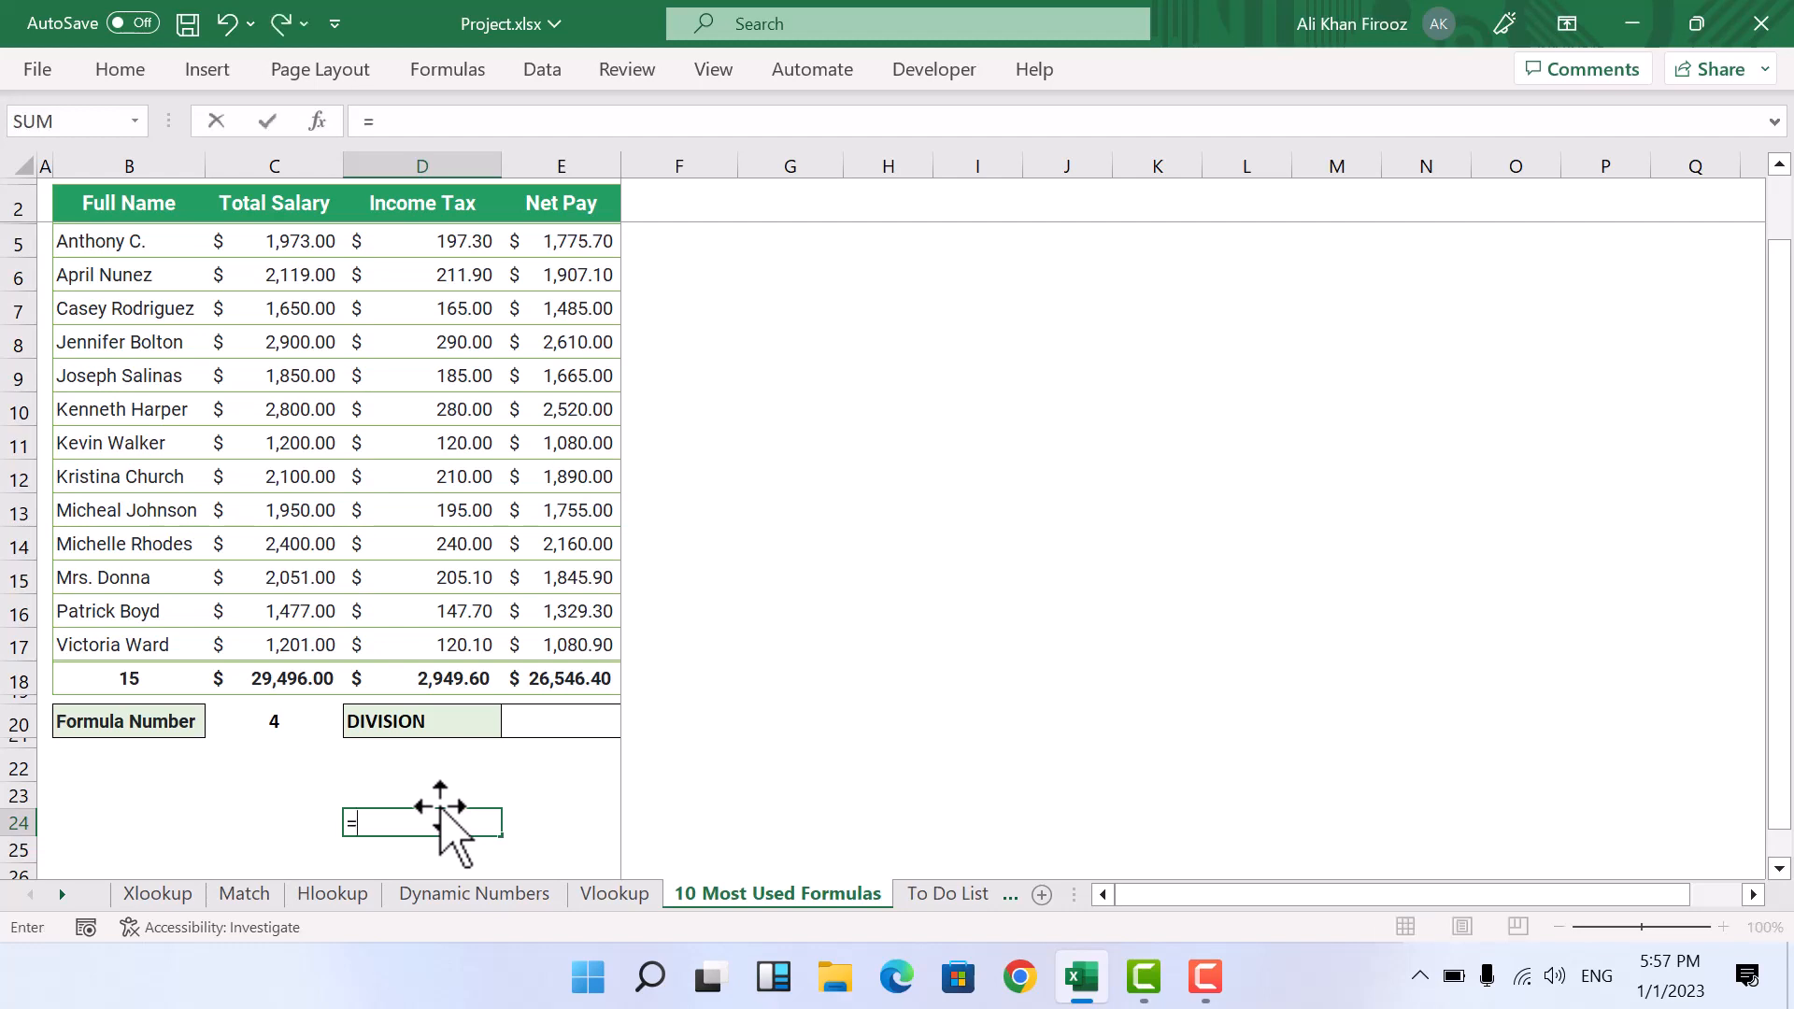
pyautogui.write('1000/4')
pyautogui.hotkey('ctrl', 'Return')
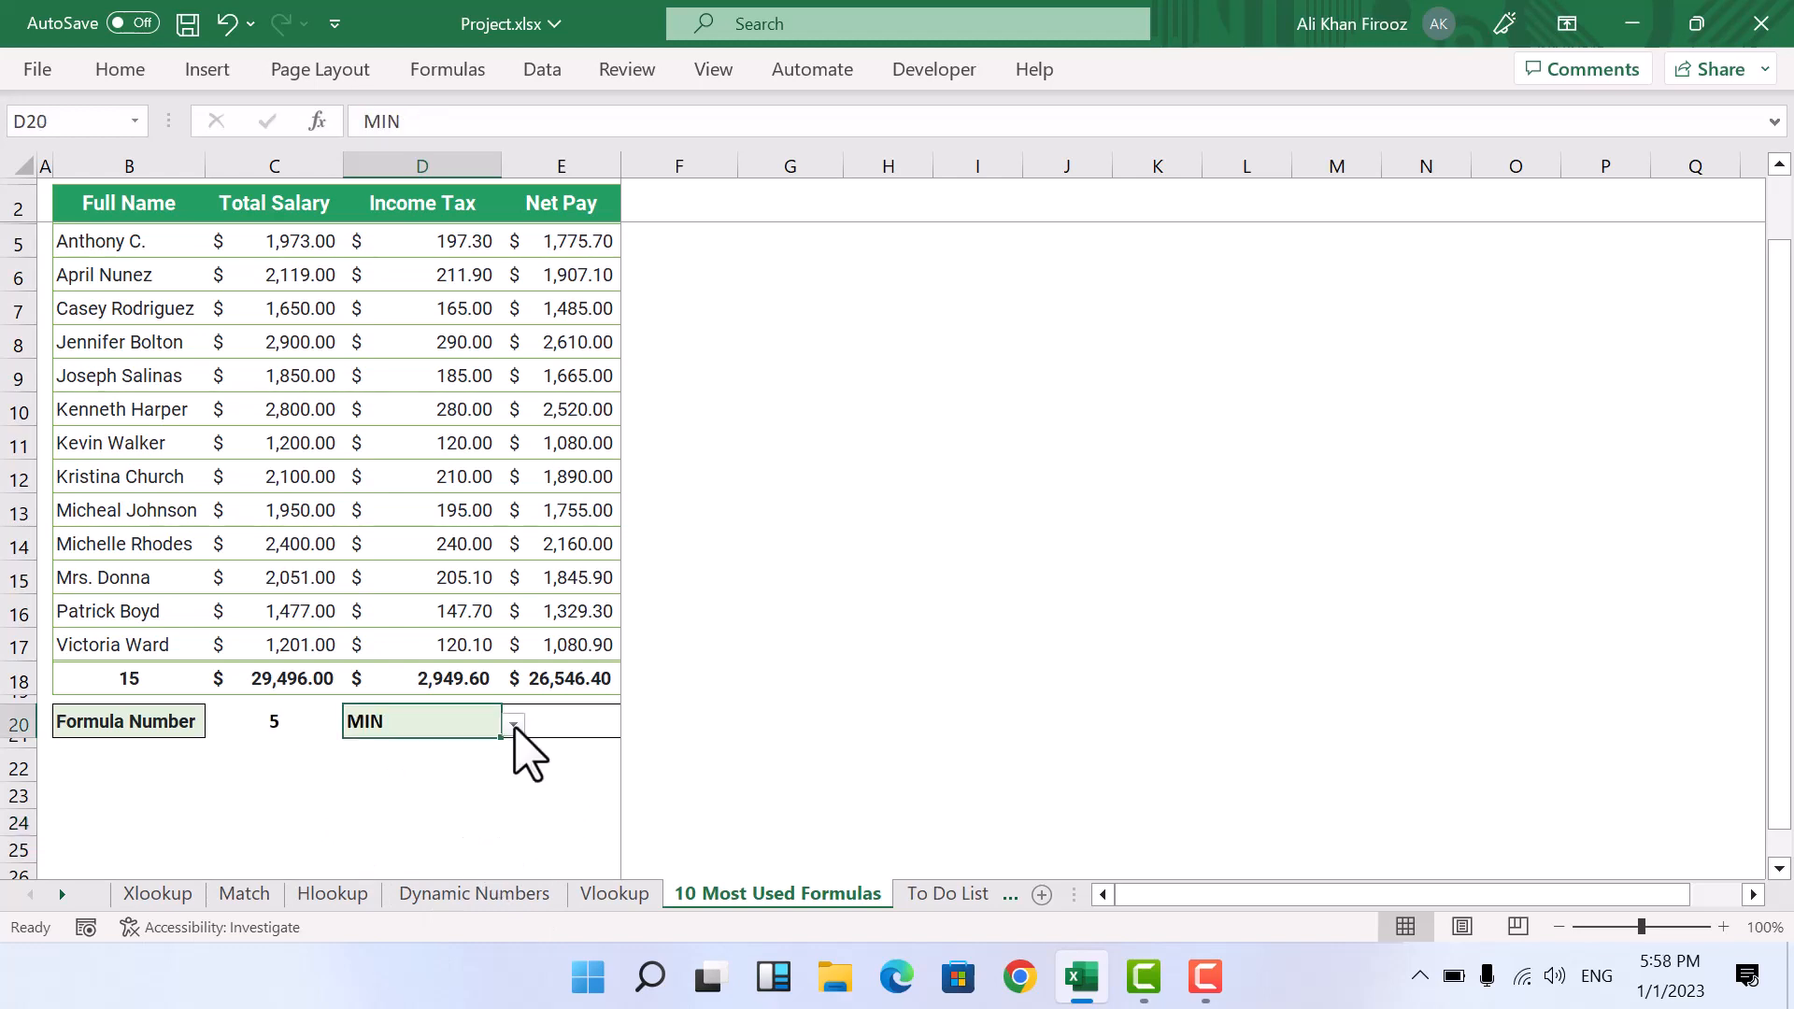
# Step: Set the formula choice in cell D20 to MIN and enter =MIN(E5:E17) in E20 for the net pay column
pyautogui.click(514, 725)
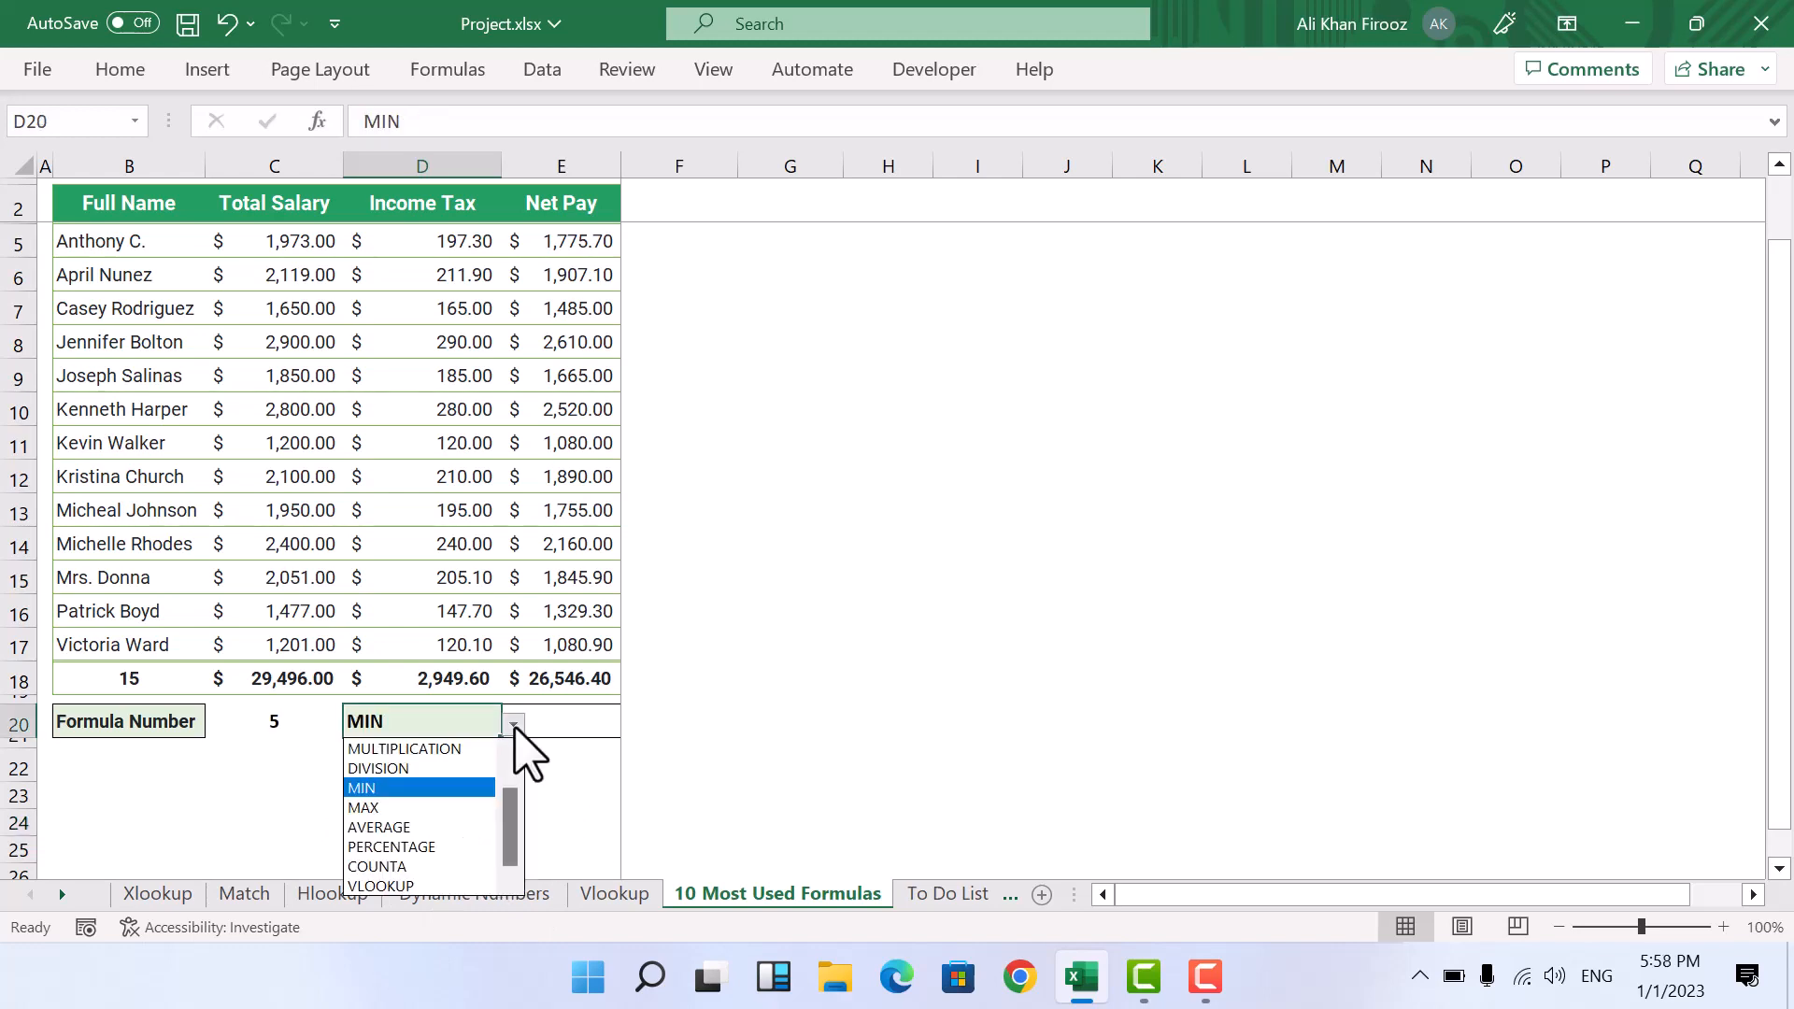
pyautogui.click(392, 787)
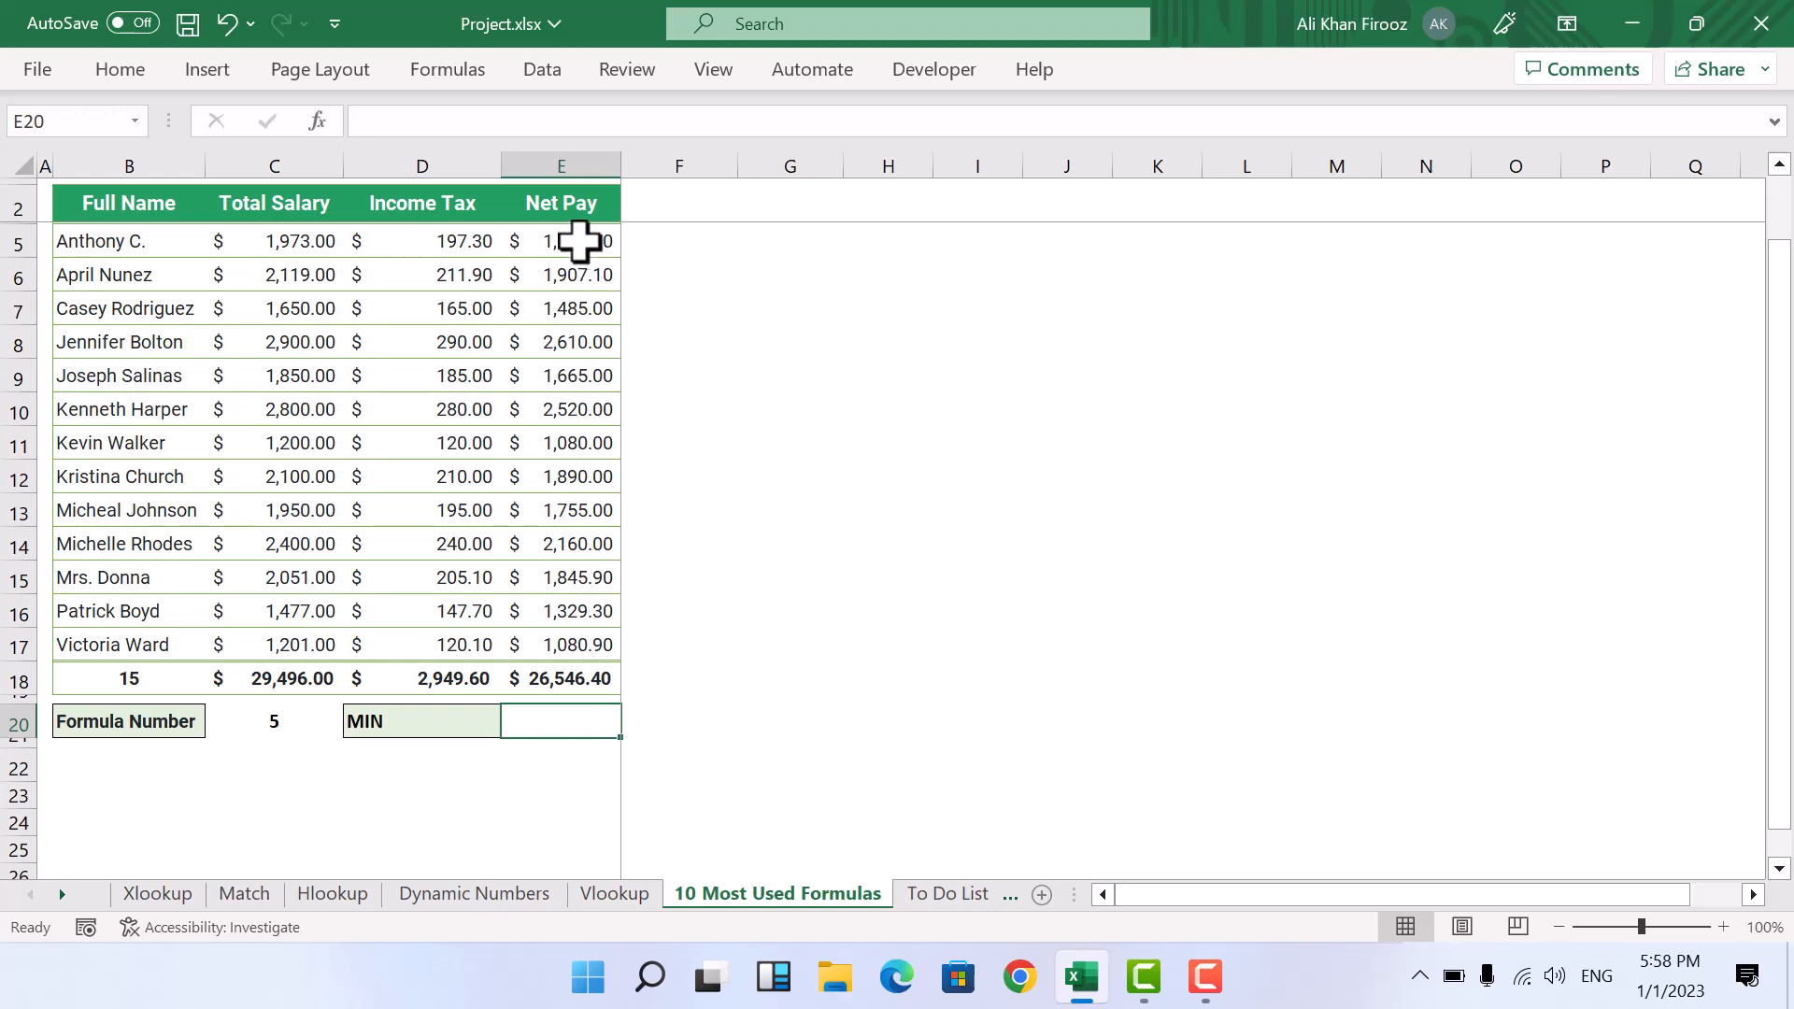
pyautogui.moveTo(580, 243); pyautogui.dragTo(585, 644)
pyautogui.click(557, 727)
pyautogui.write('=')
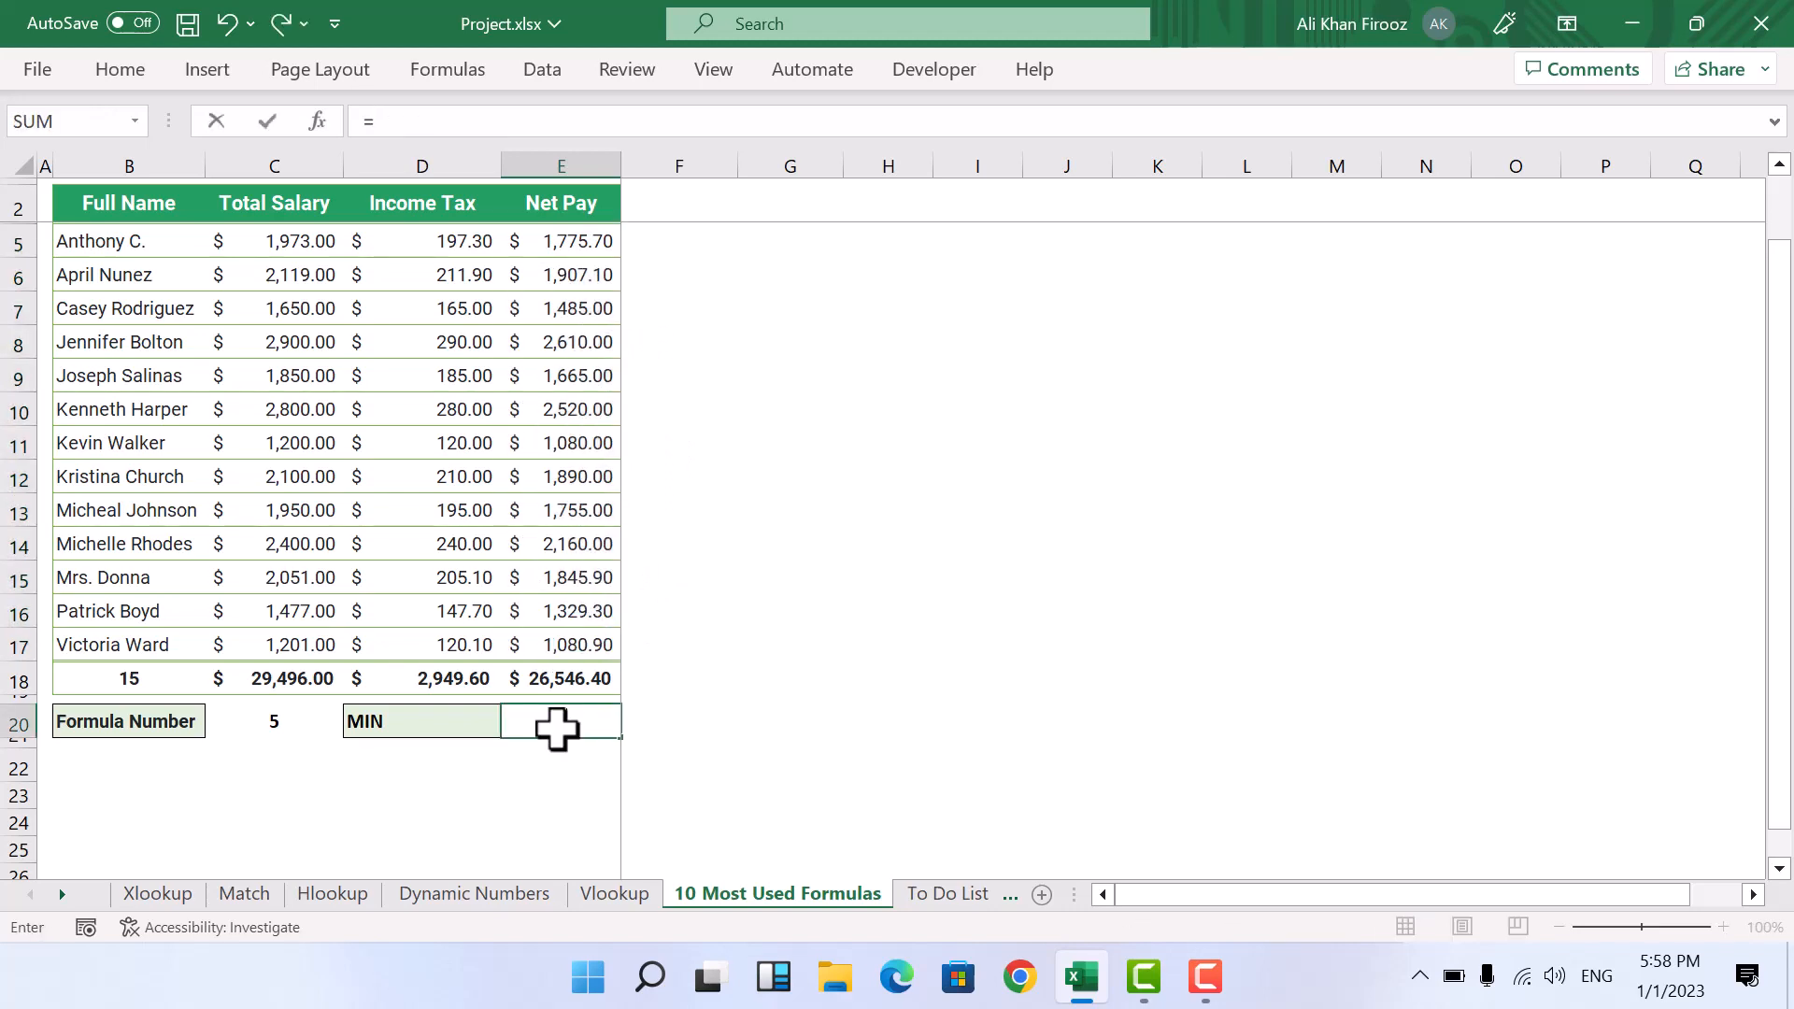
pyautogui.write('min')
pyautogui.press('Tab')
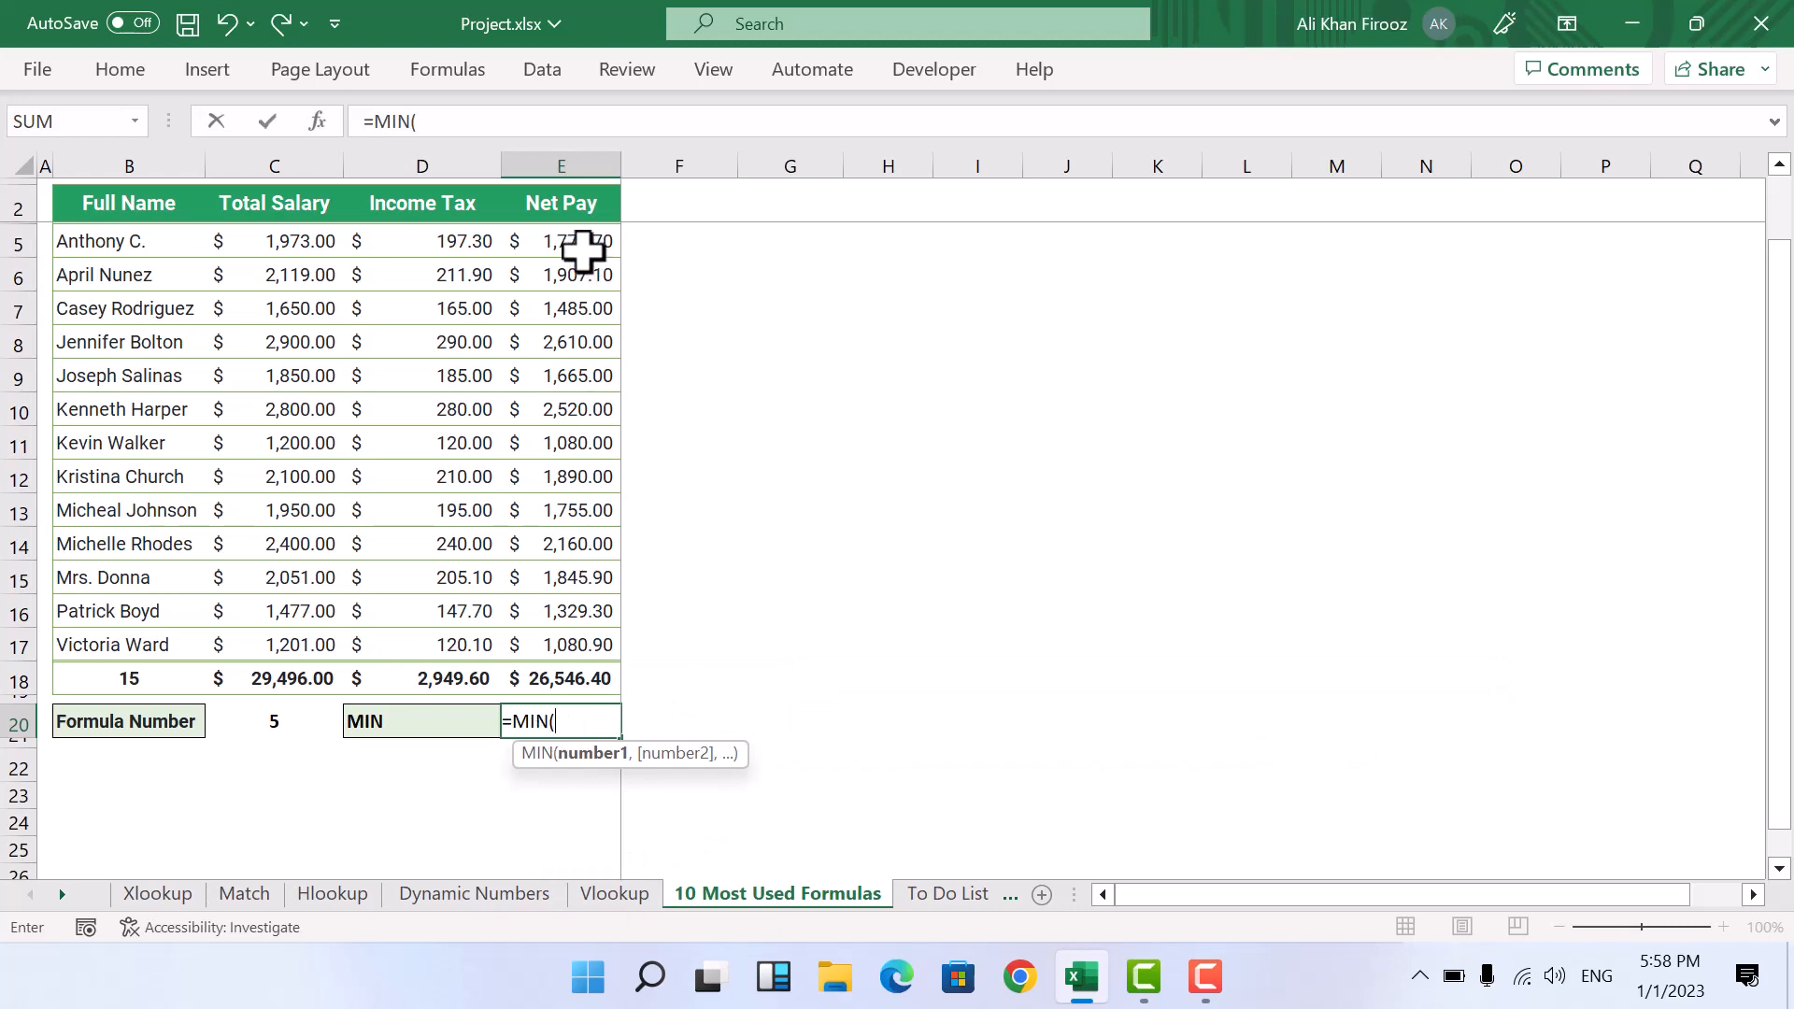
pyautogui.moveTo(584, 246); pyautogui.dragTo(571, 647)
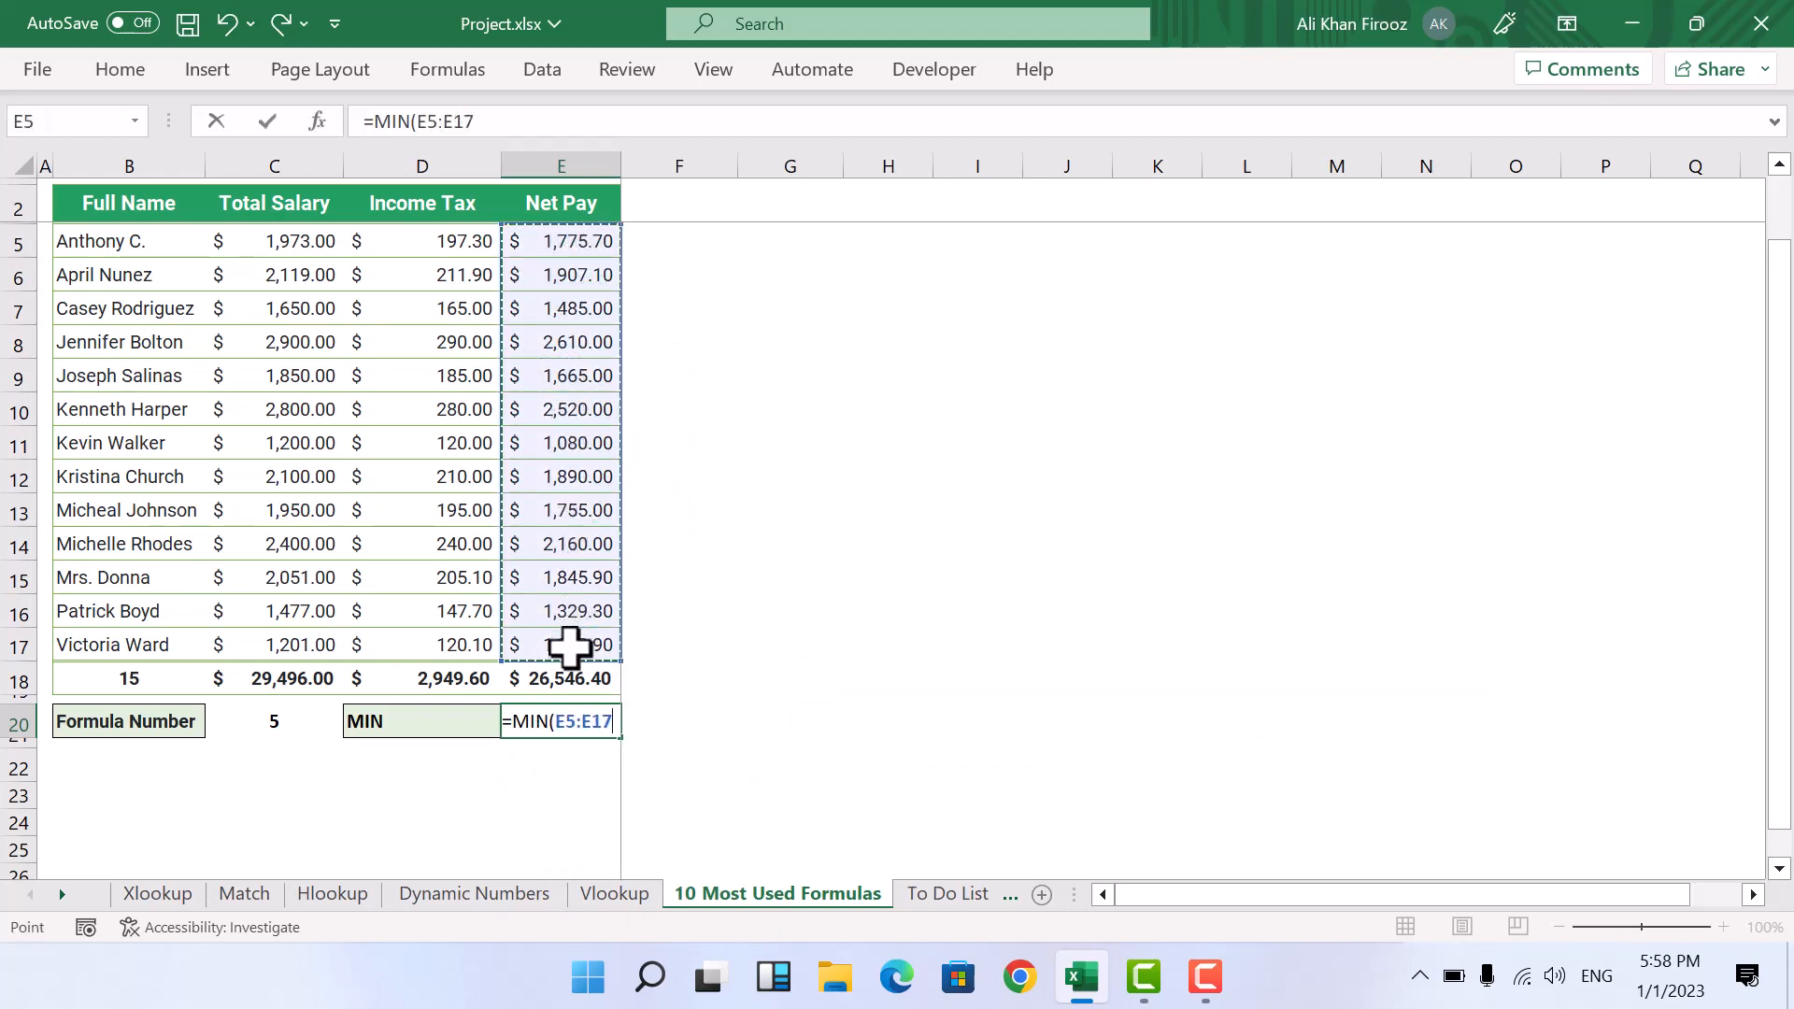
pyautogui.press('Return')
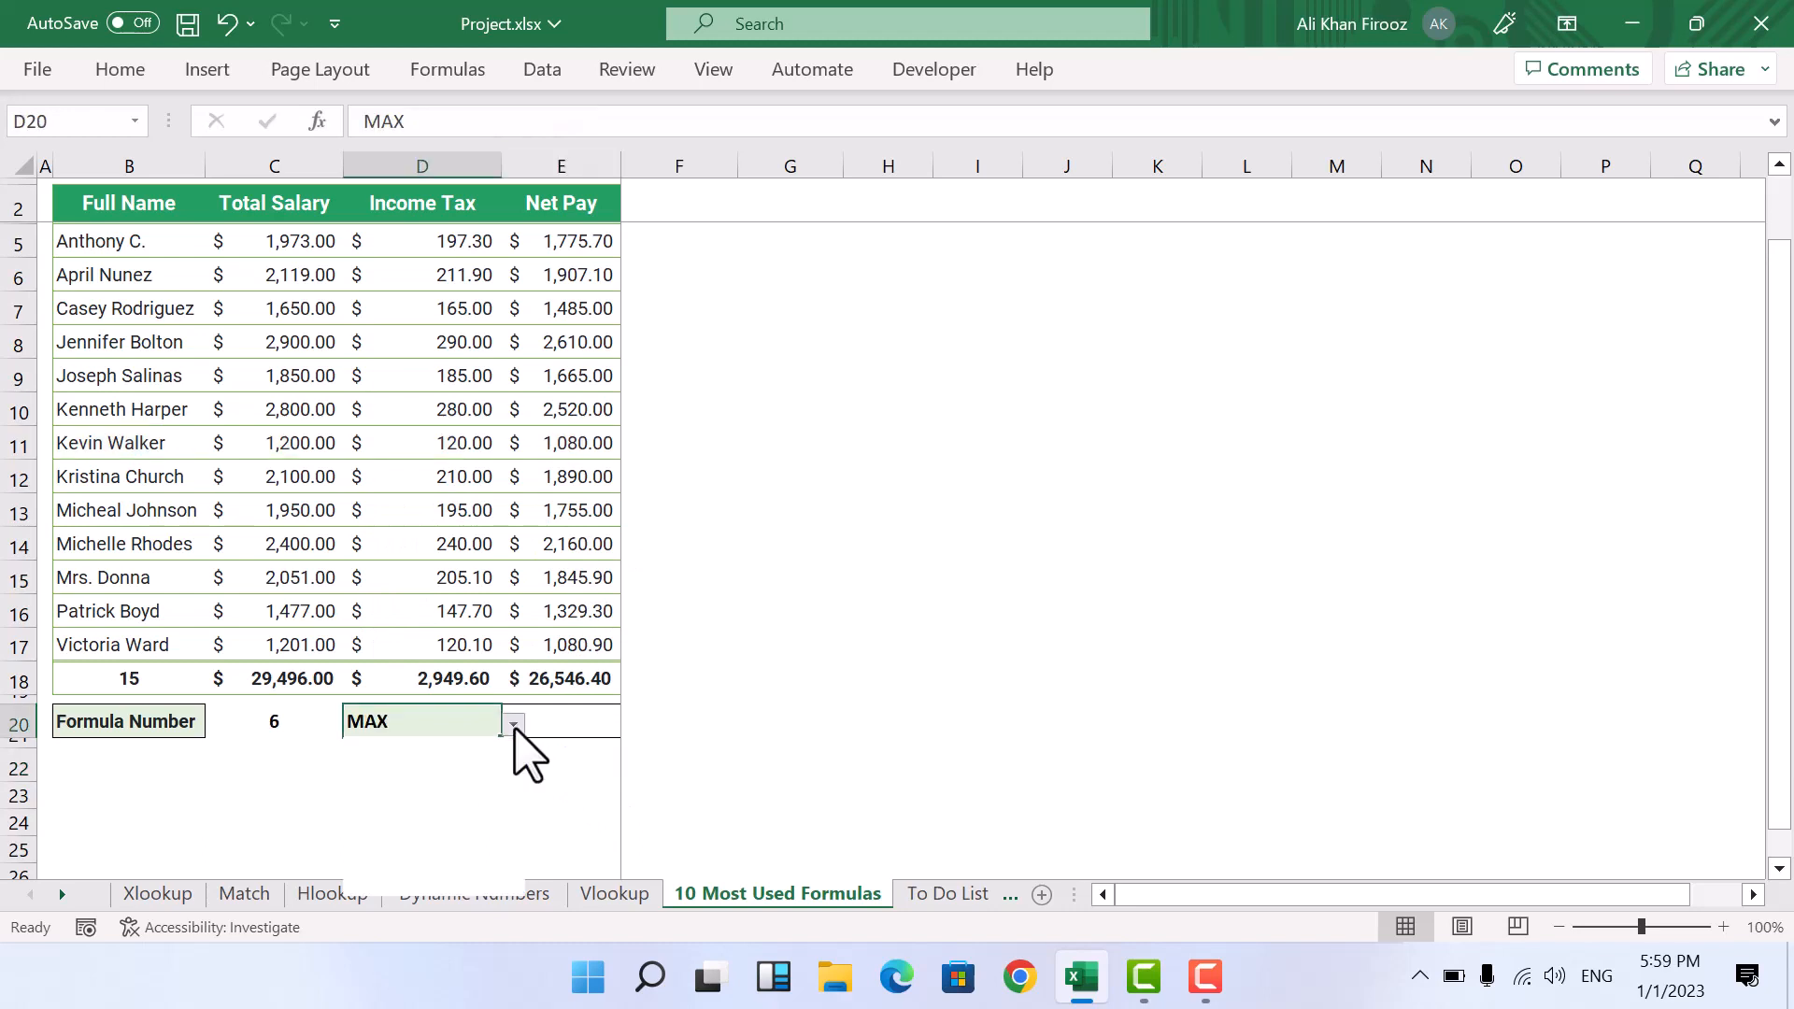
# Step: Change the formula choice in cell D20 to MAX
pyautogui.click(513, 727)
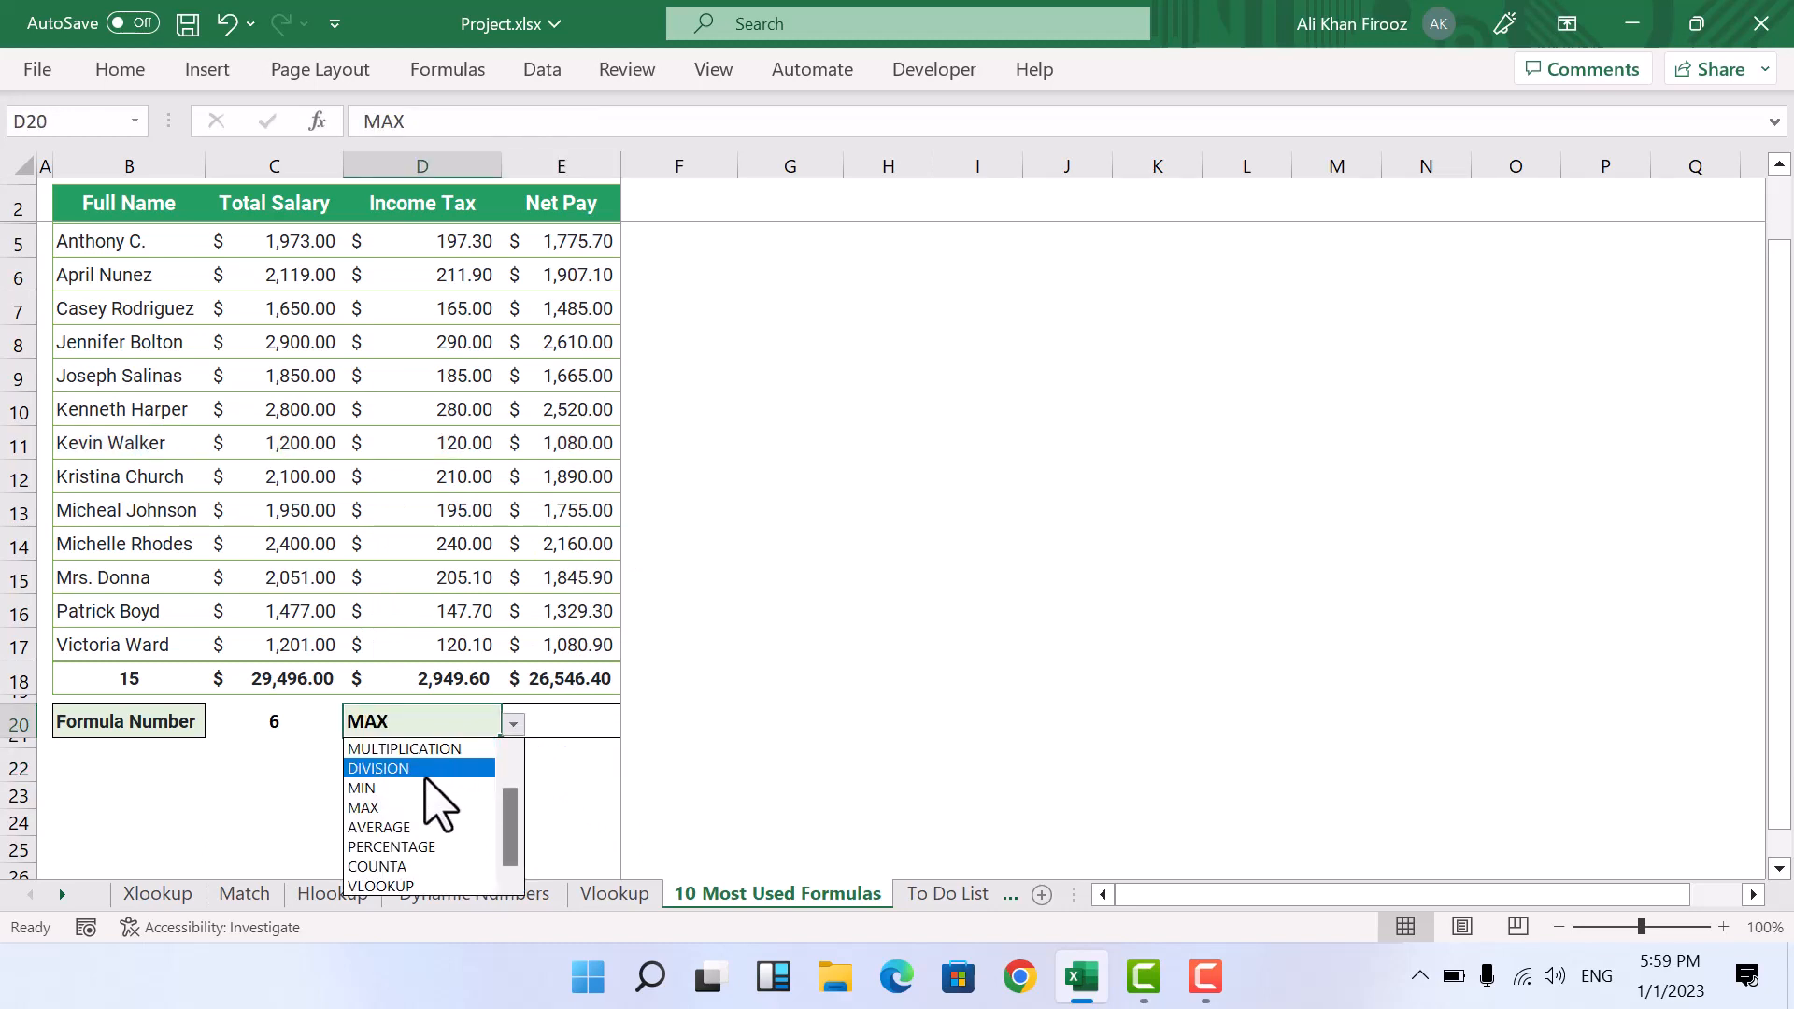
pyautogui.click(373, 807)
pyautogui.click(578, 734)
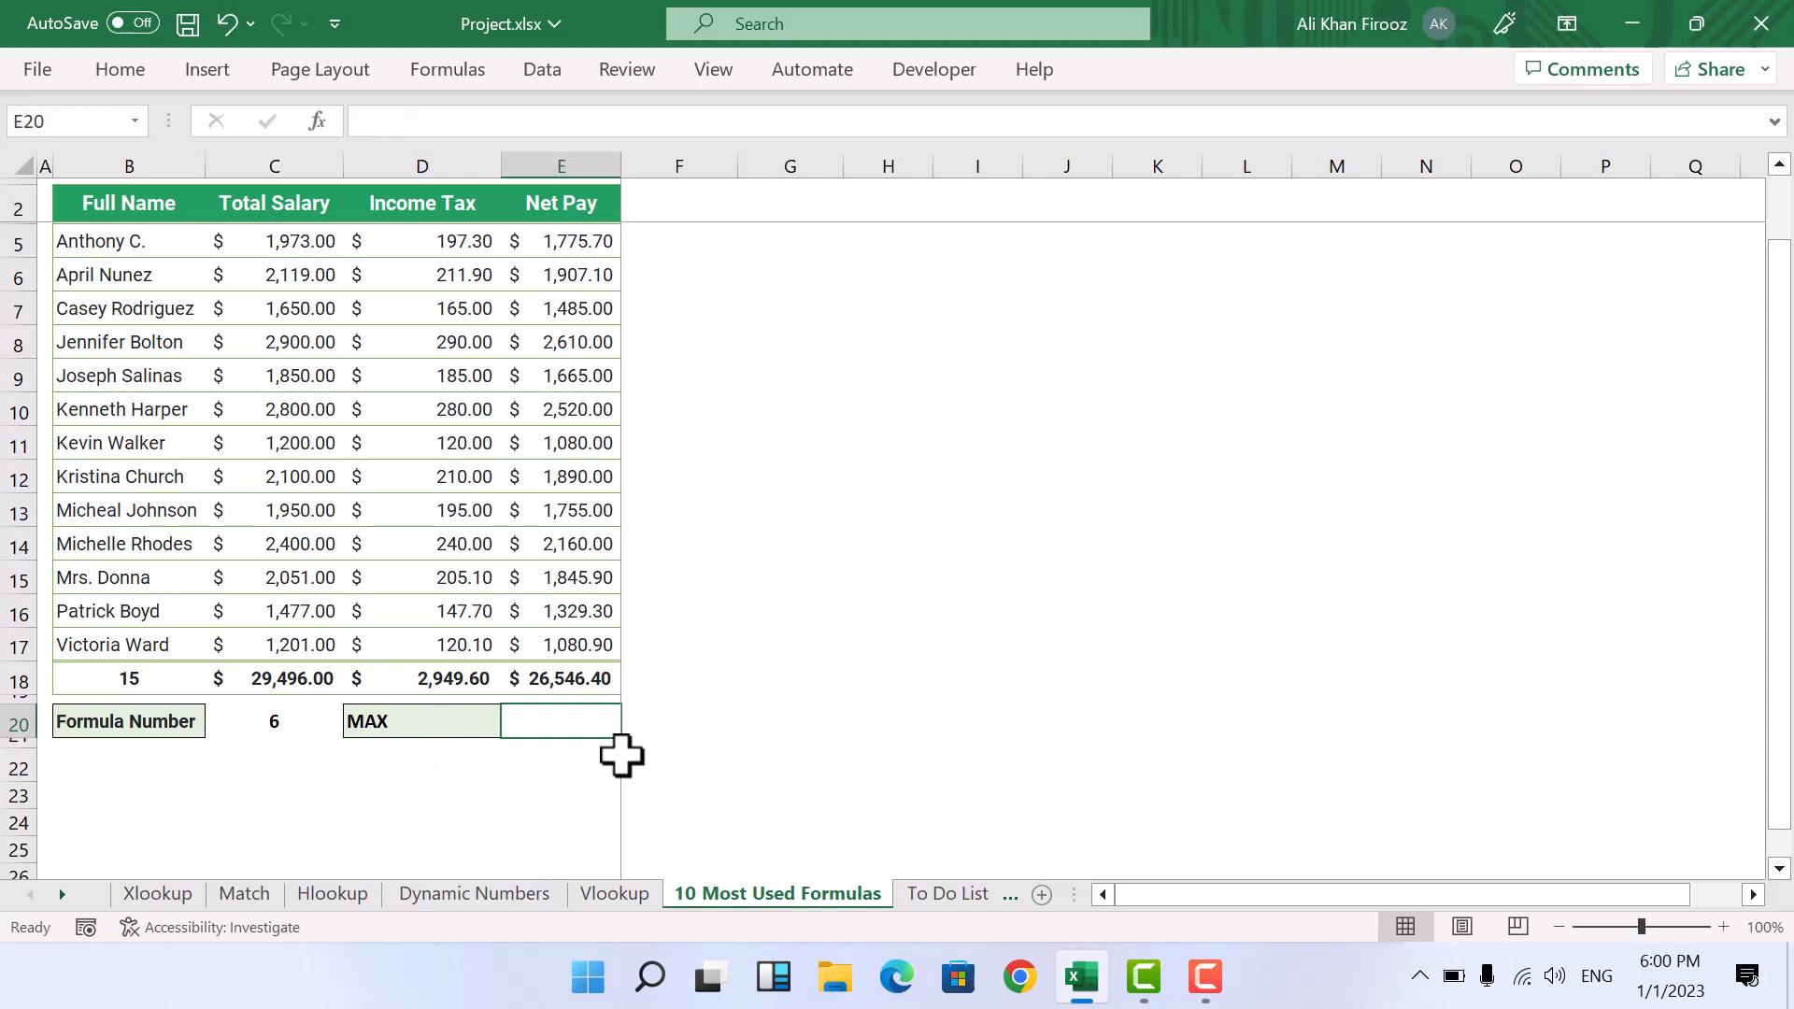
# Step: Enter =MAX(E5:E17) in cell E20 to find the highest net pay
pyautogui.moveTo(548, 240); pyautogui.dragTo(568, 641)
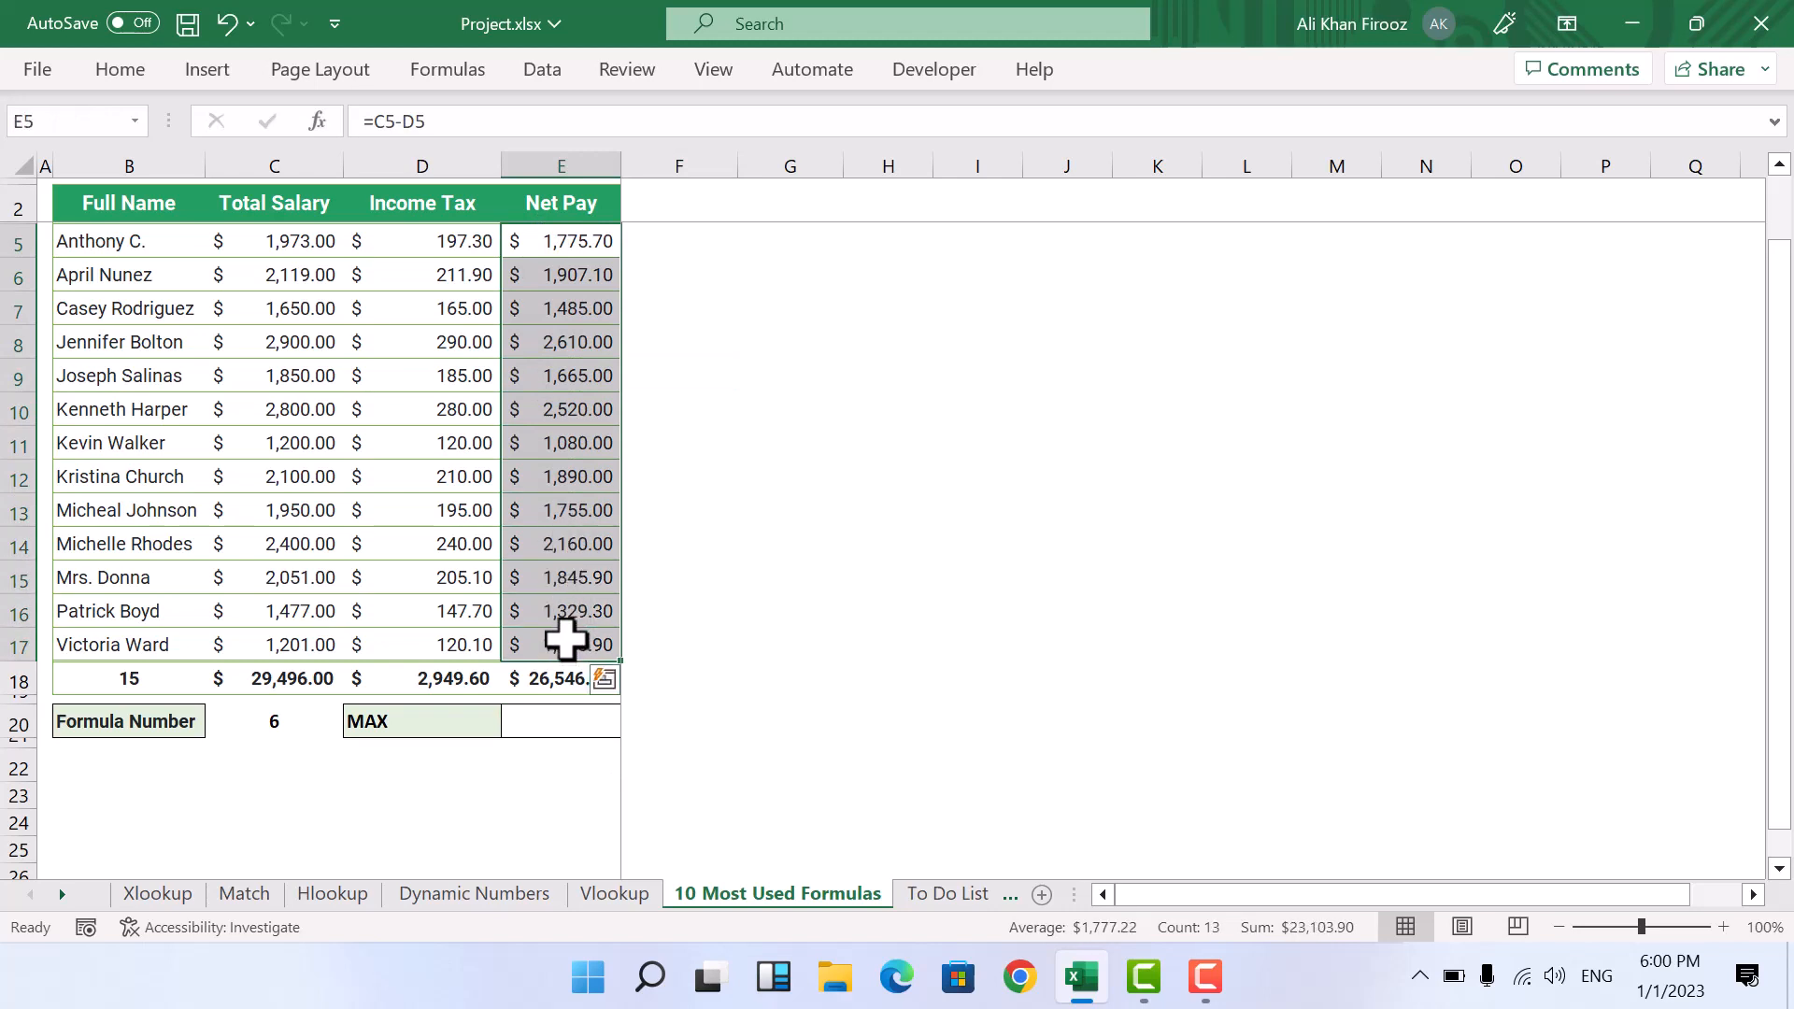
pyautogui.click(528, 721)
pyautogui.write('=')
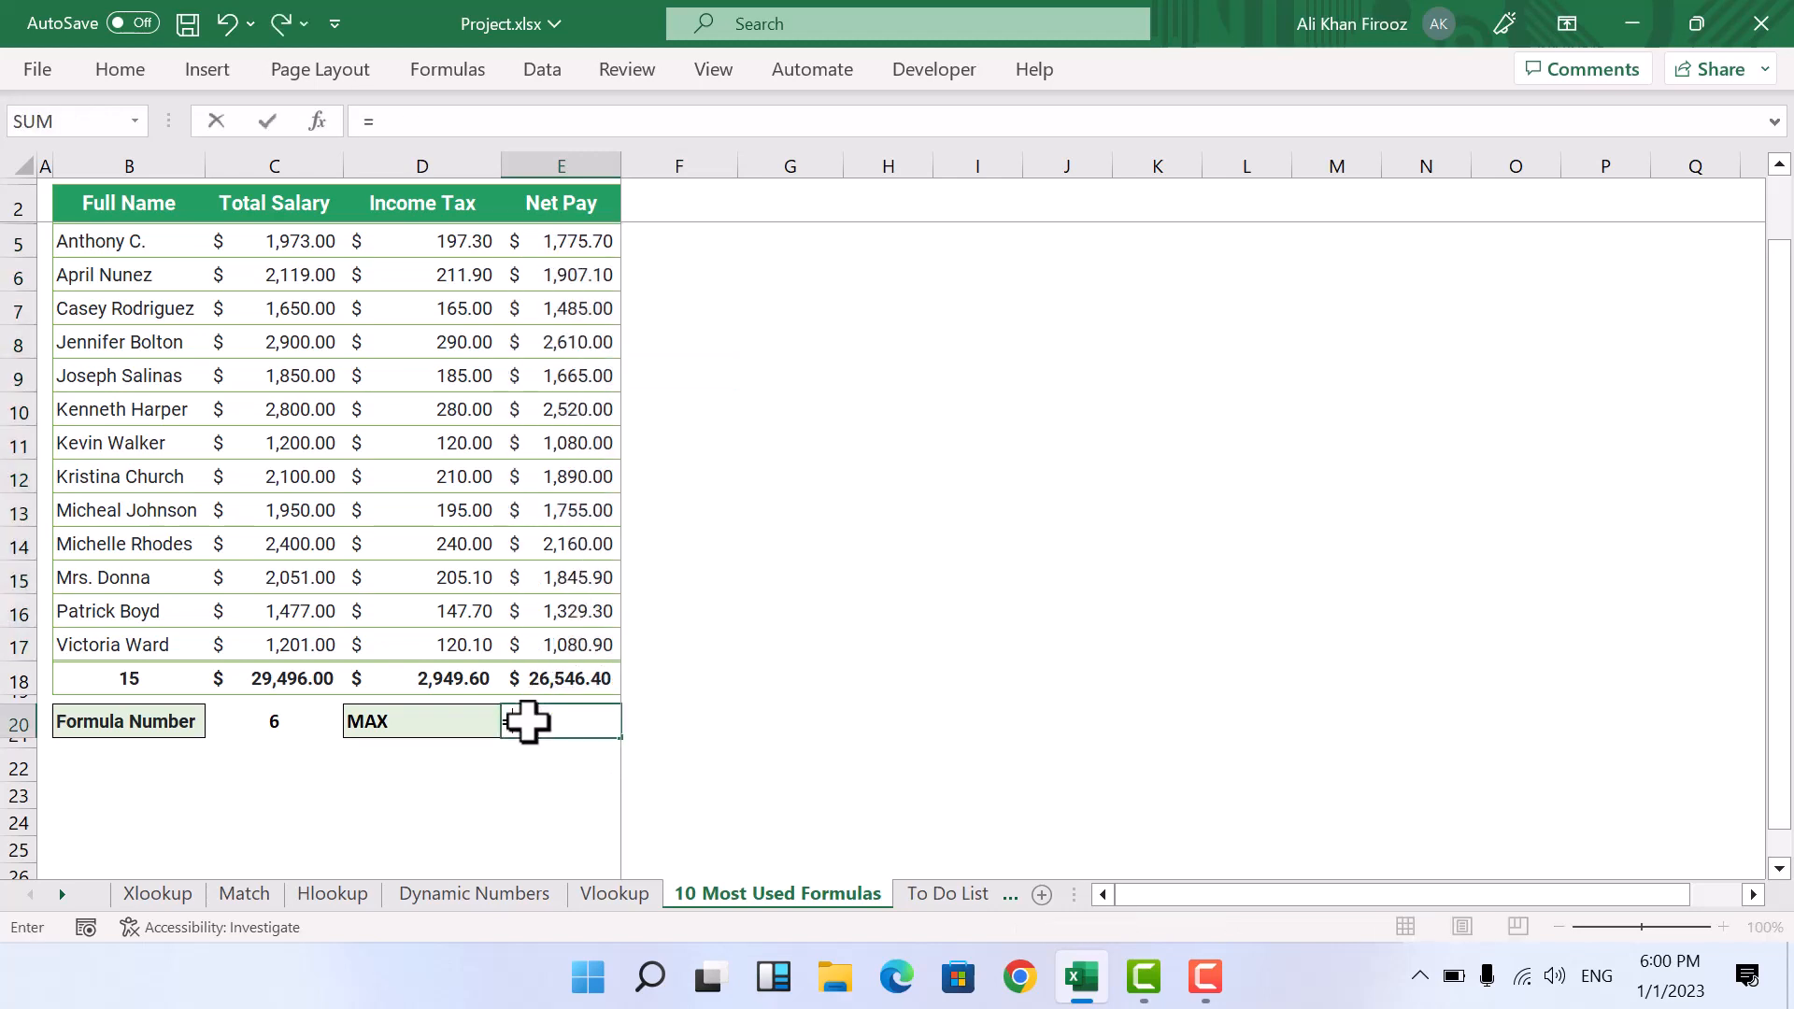
pyautogui.write('max')
pyautogui.press('Tab')
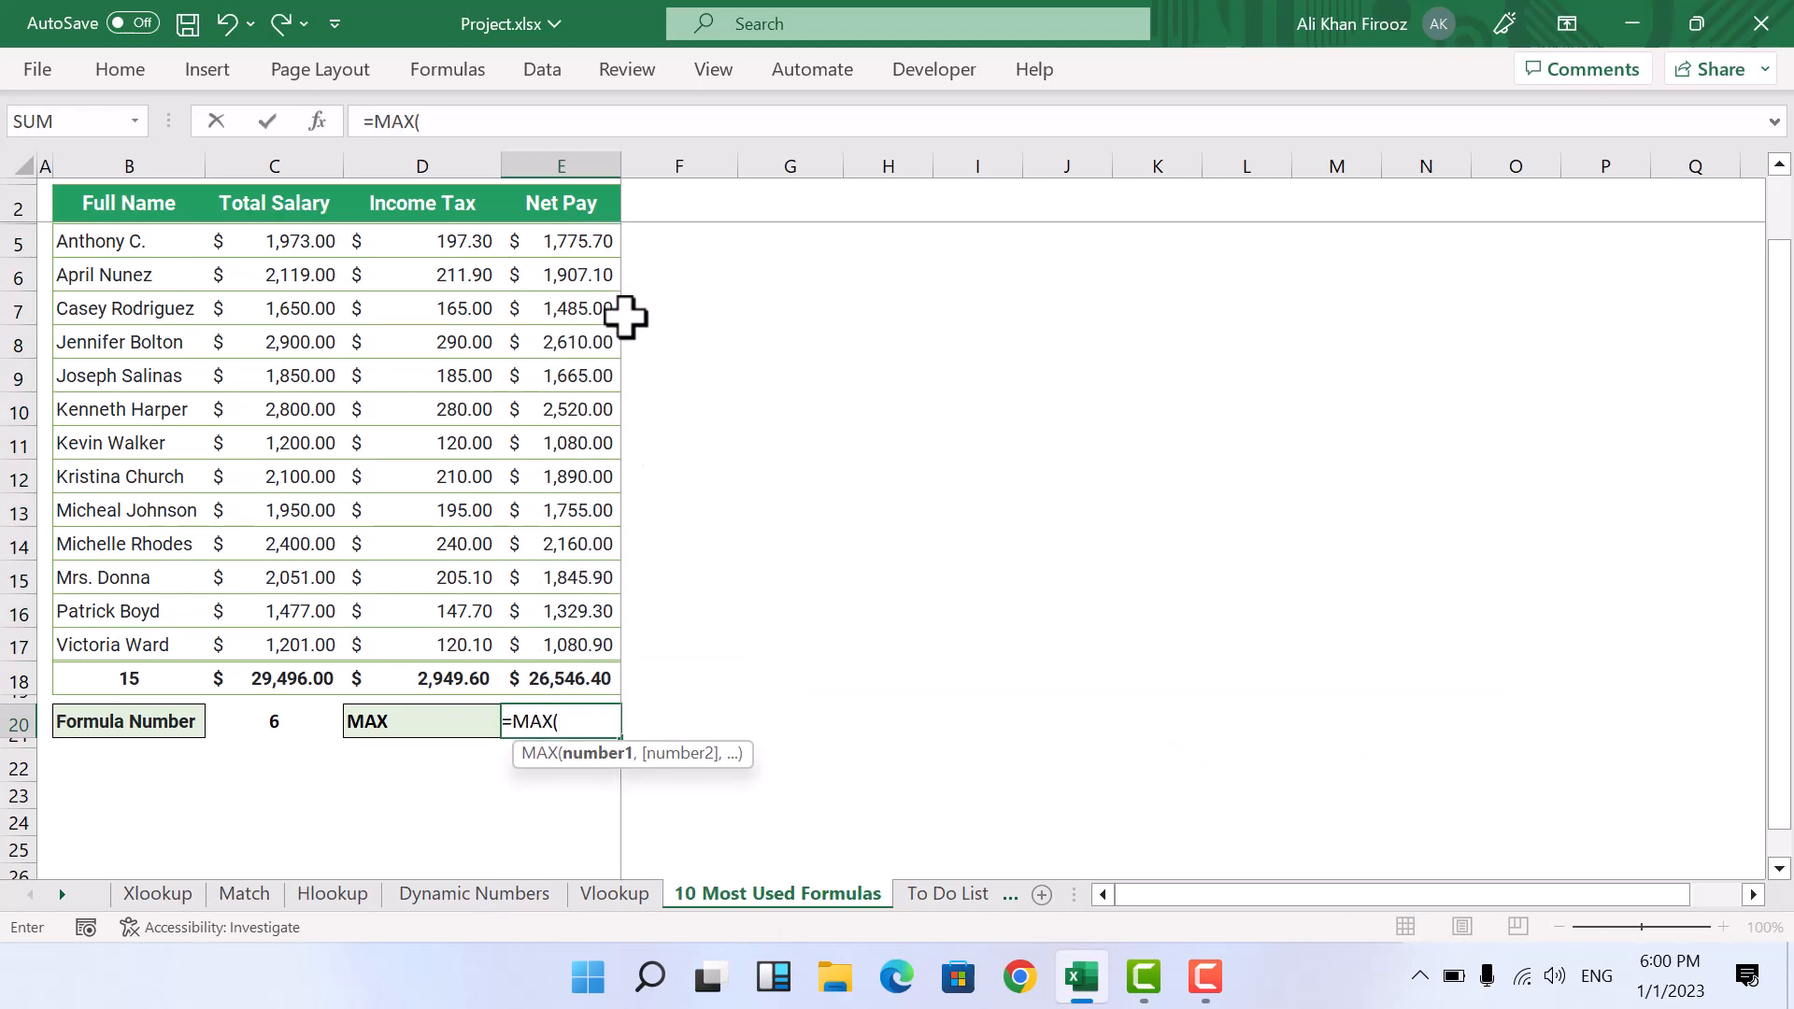
pyautogui.click(571, 240)
pyautogui.hotkey('ctrl', 'shift', 'Down')
pyautogui.moveTo(571, 240); pyautogui.dragTo(559, 647)
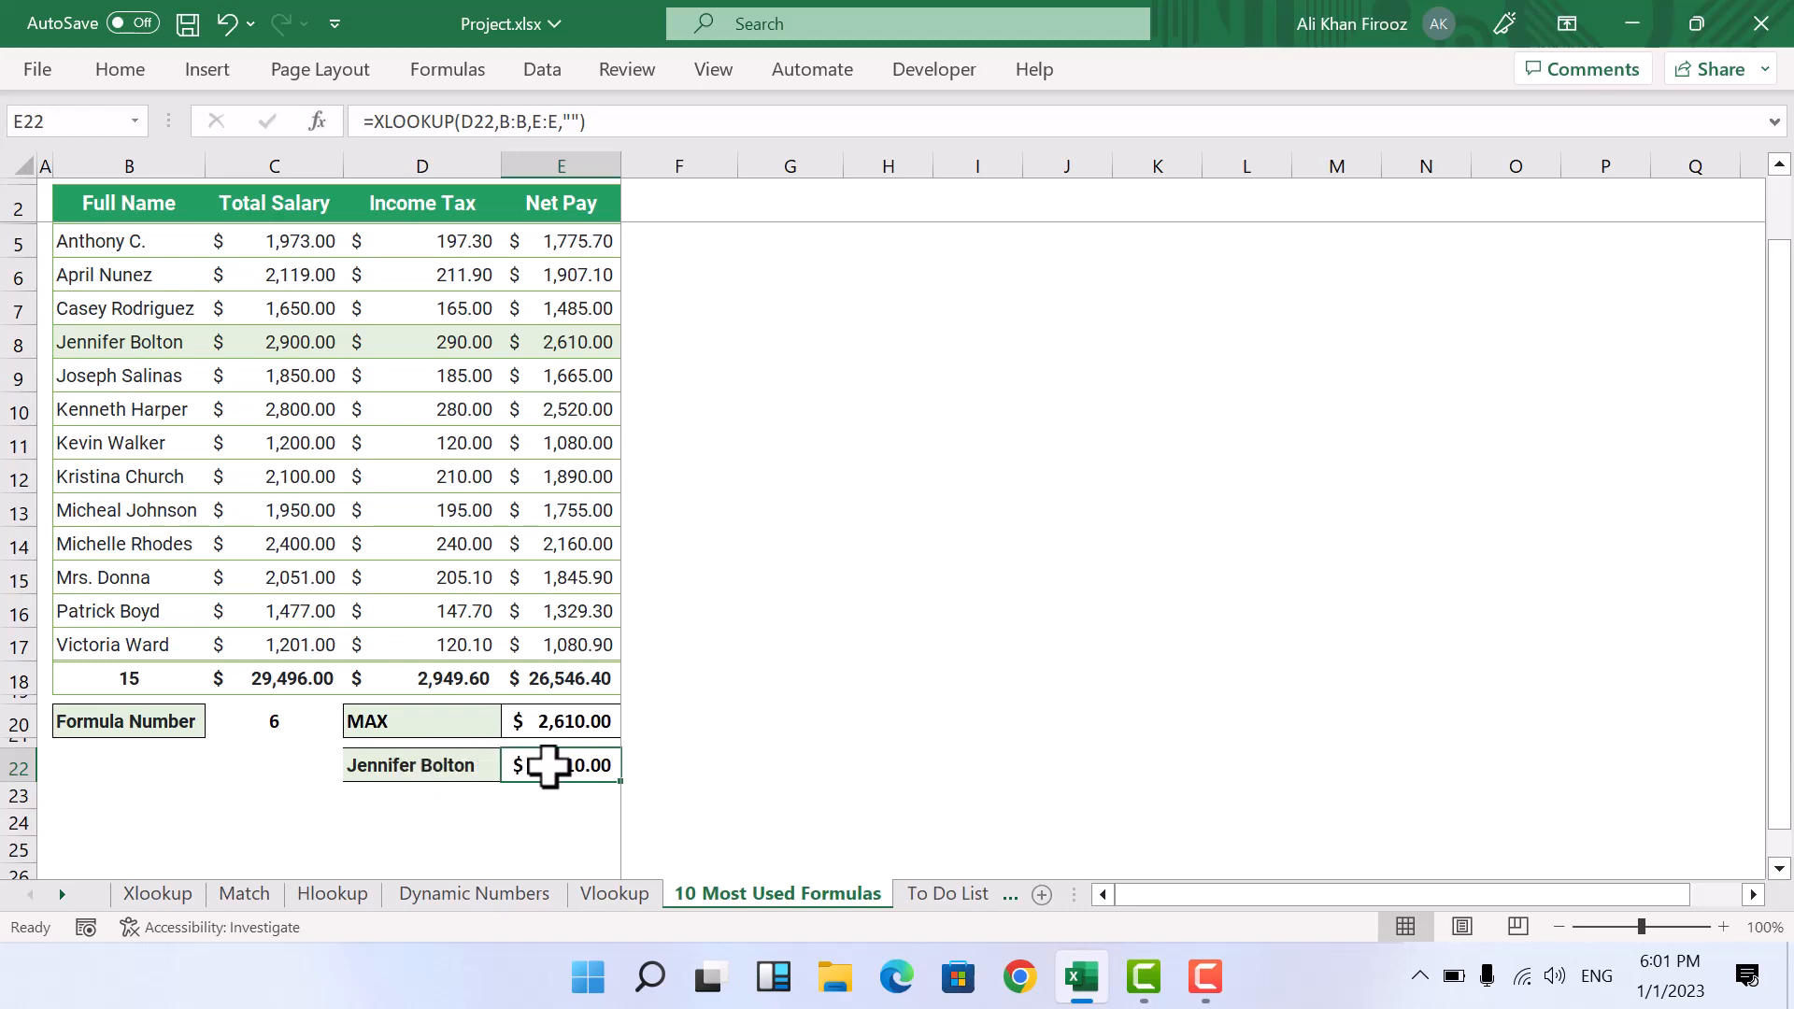
# Step: Change the formula choice in cell D20 to AVERAGE and clear the old result from E20
pyautogui.click(481, 721)
pyautogui.click(513, 724)
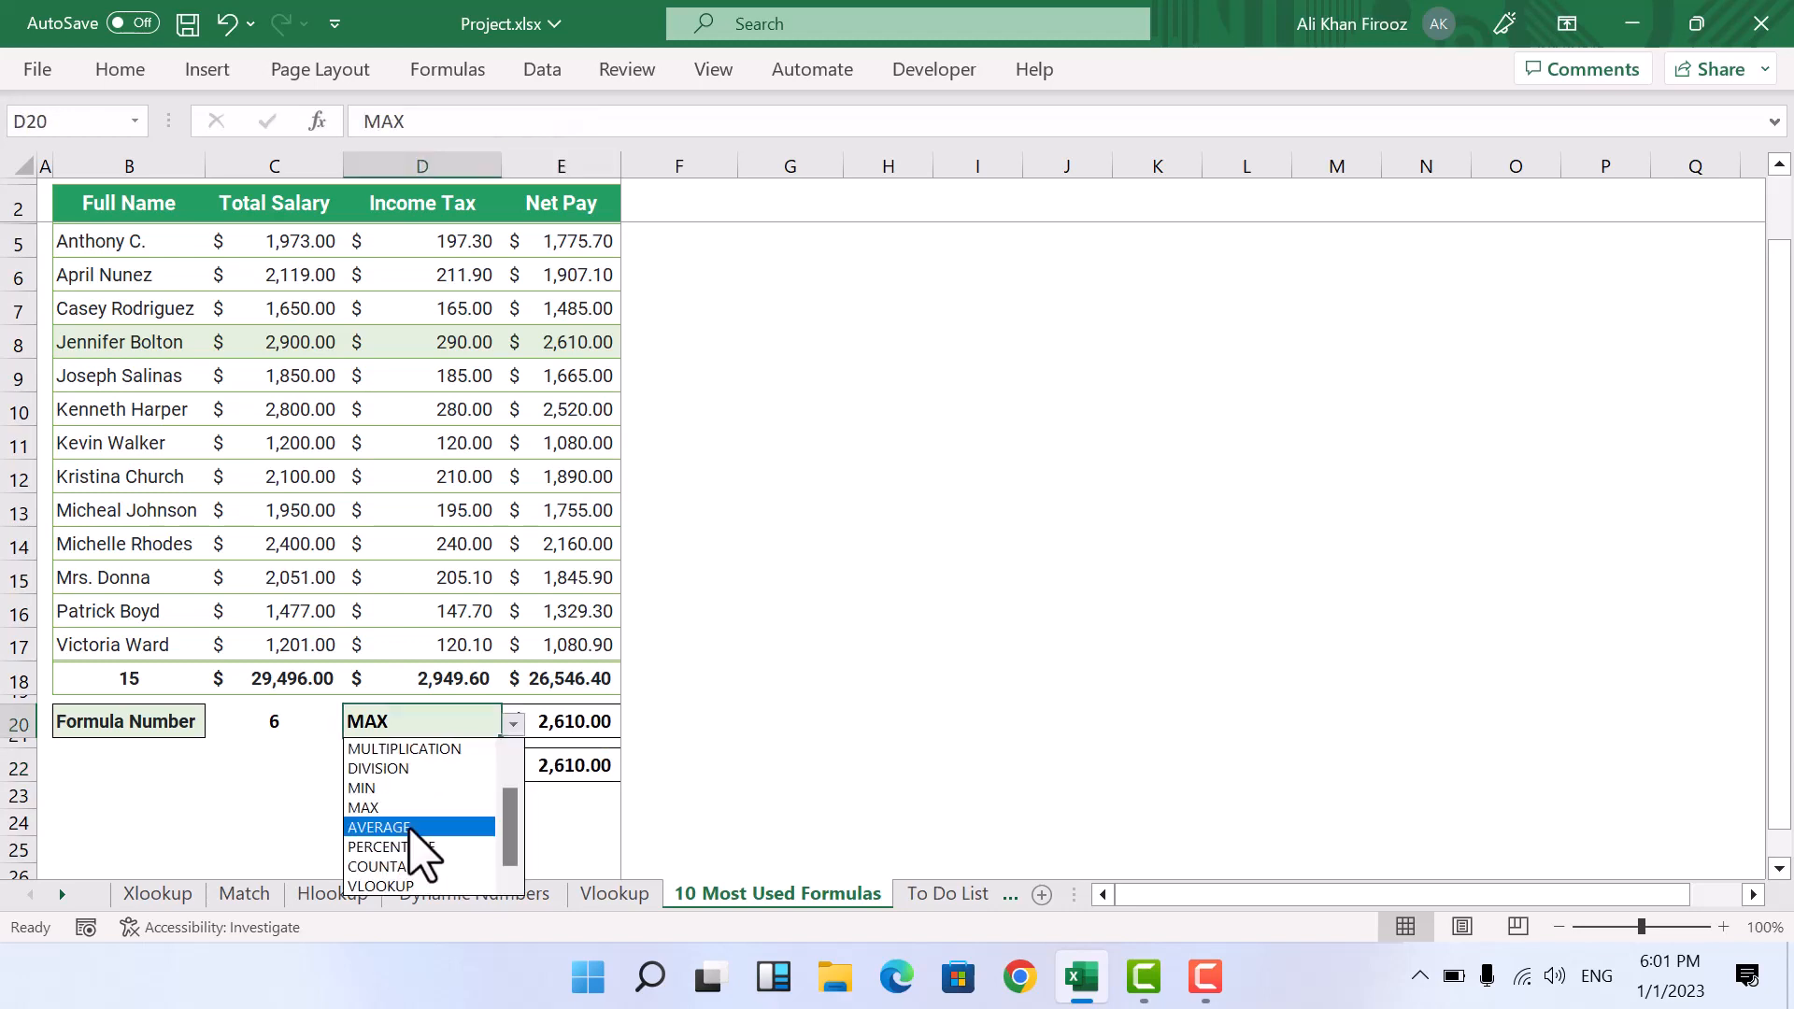
pyautogui.click(411, 828)
pyautogui.click(576, 720)
pyautogui.press('Delete')
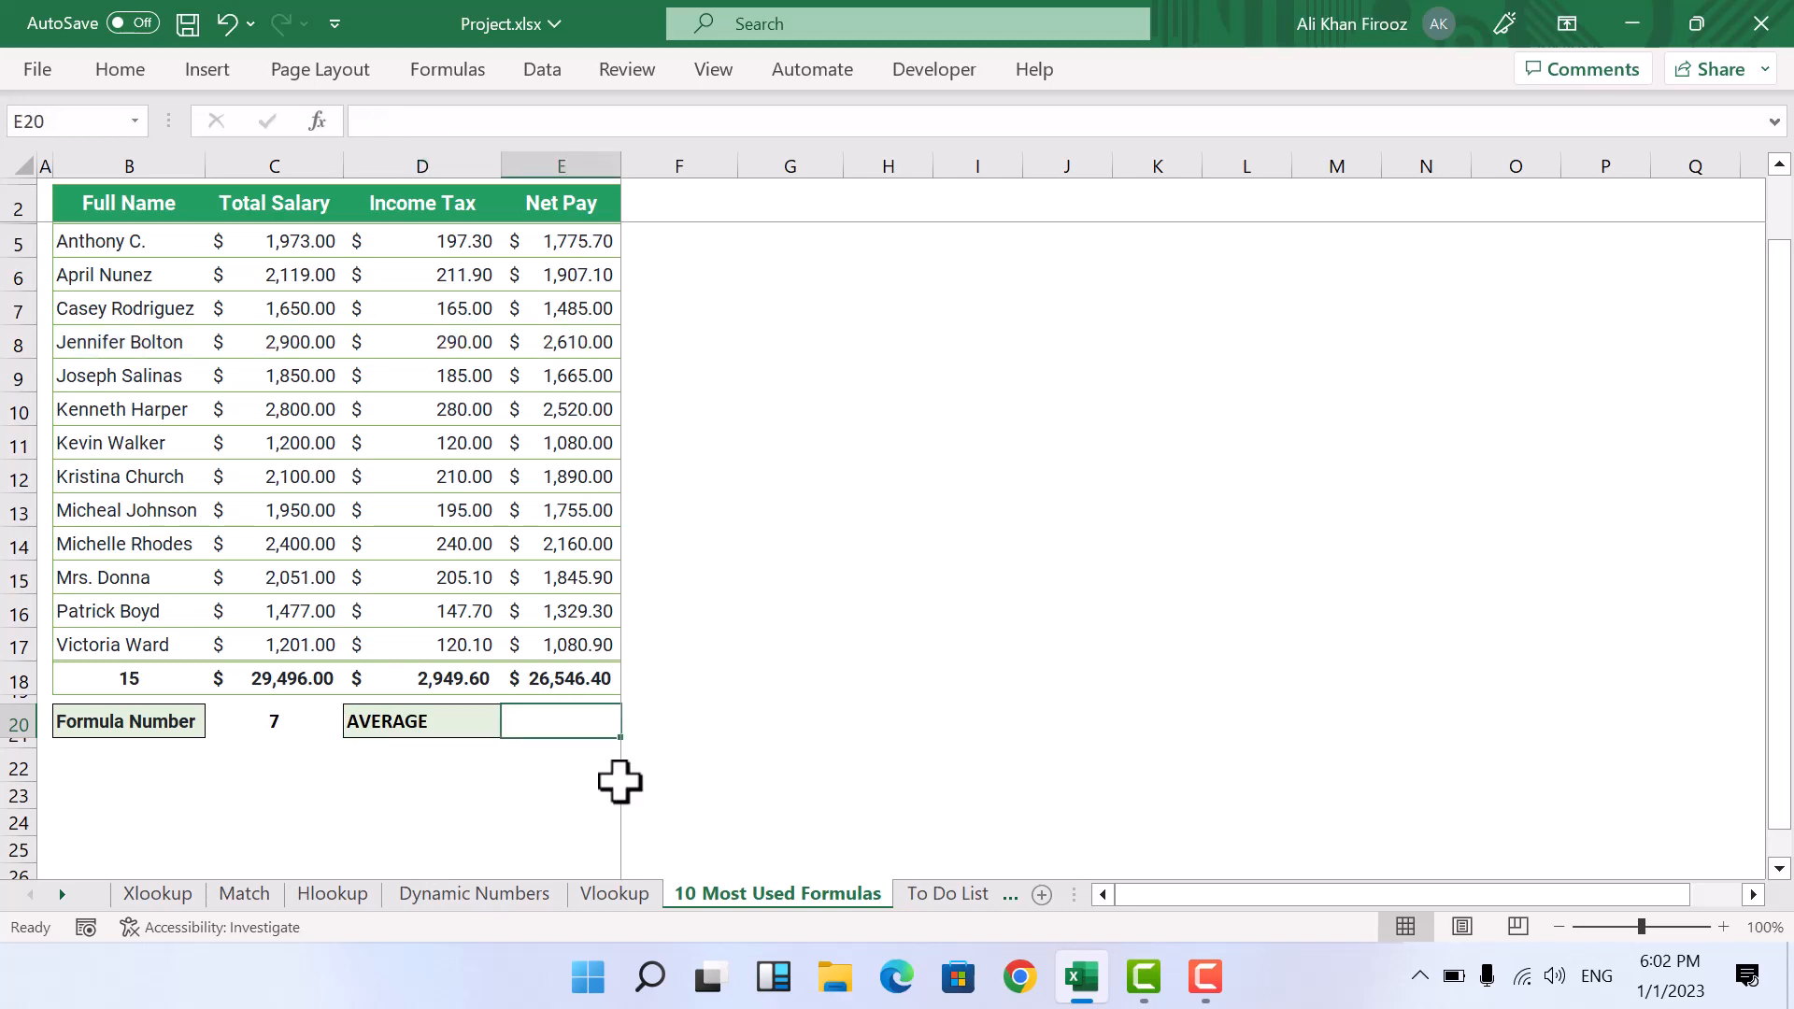
# Step: Enter =AVERAGE(C5:C17) in cell E20 to average the total salaries
pyautogui.moveTo(299, 241); pyautogui.dragTo(325, 641)
pyautogui.click(537, 722)
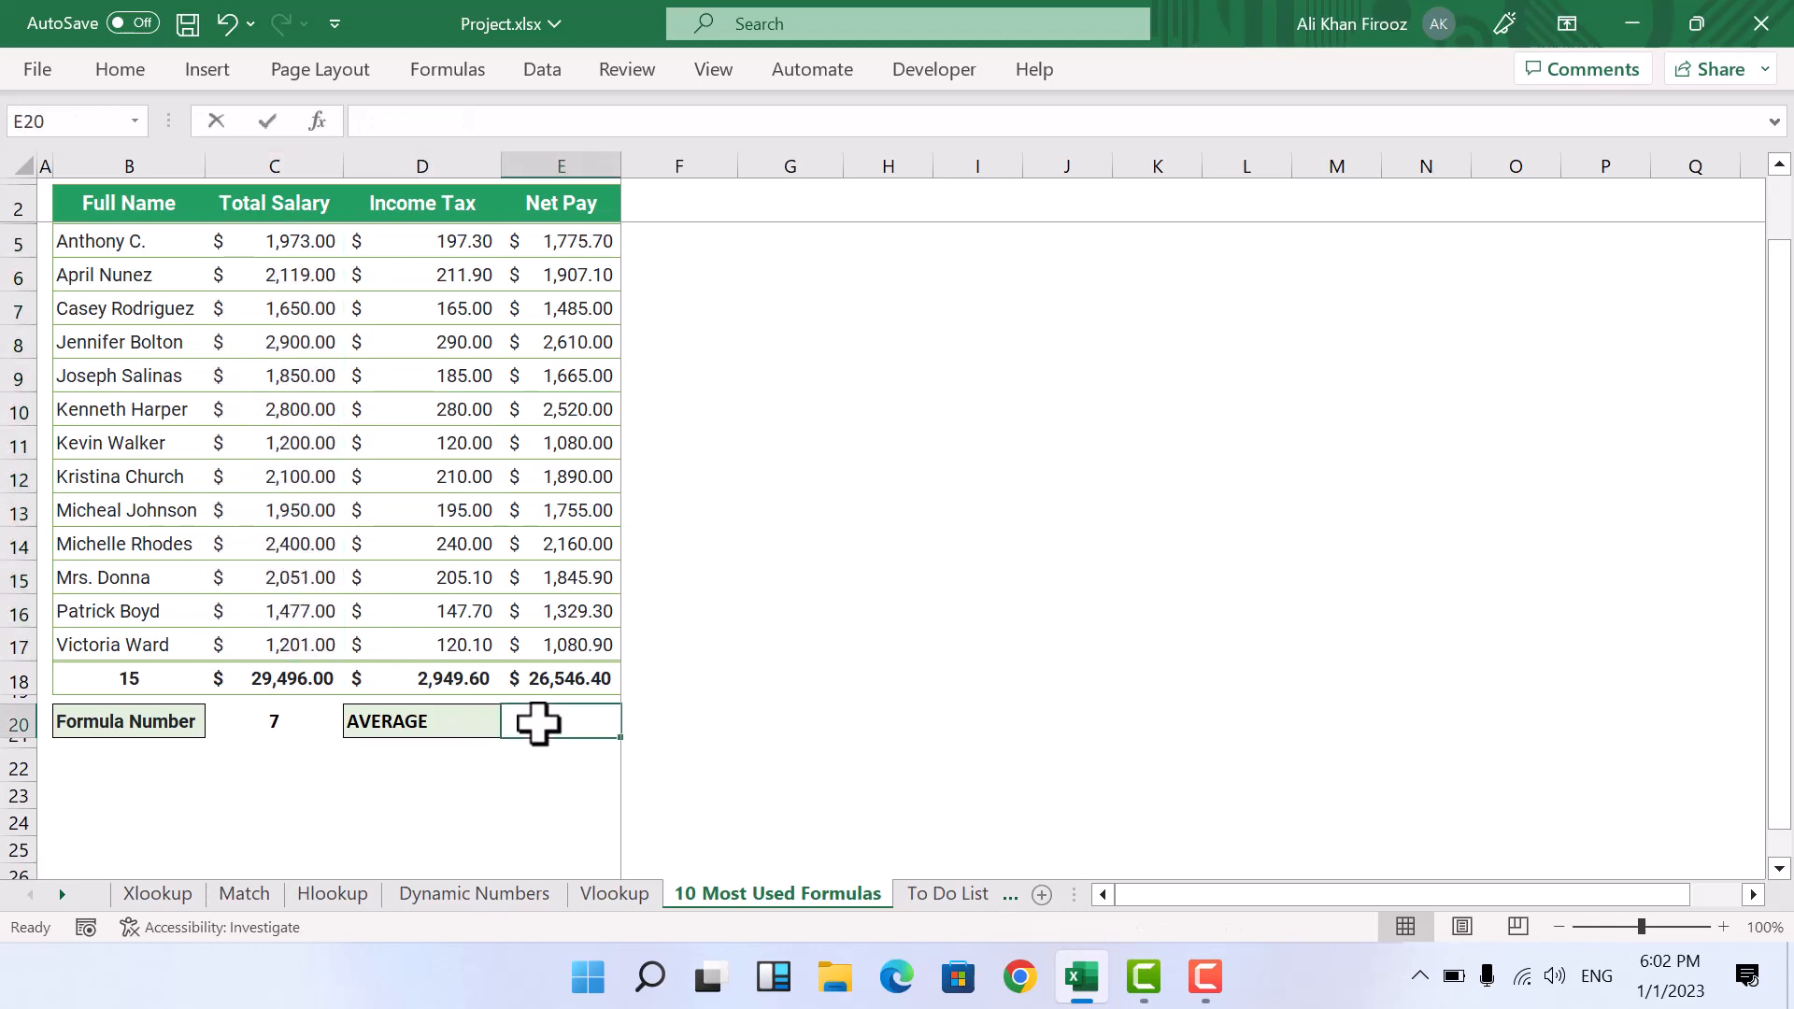
pyautogui.write('=aver')
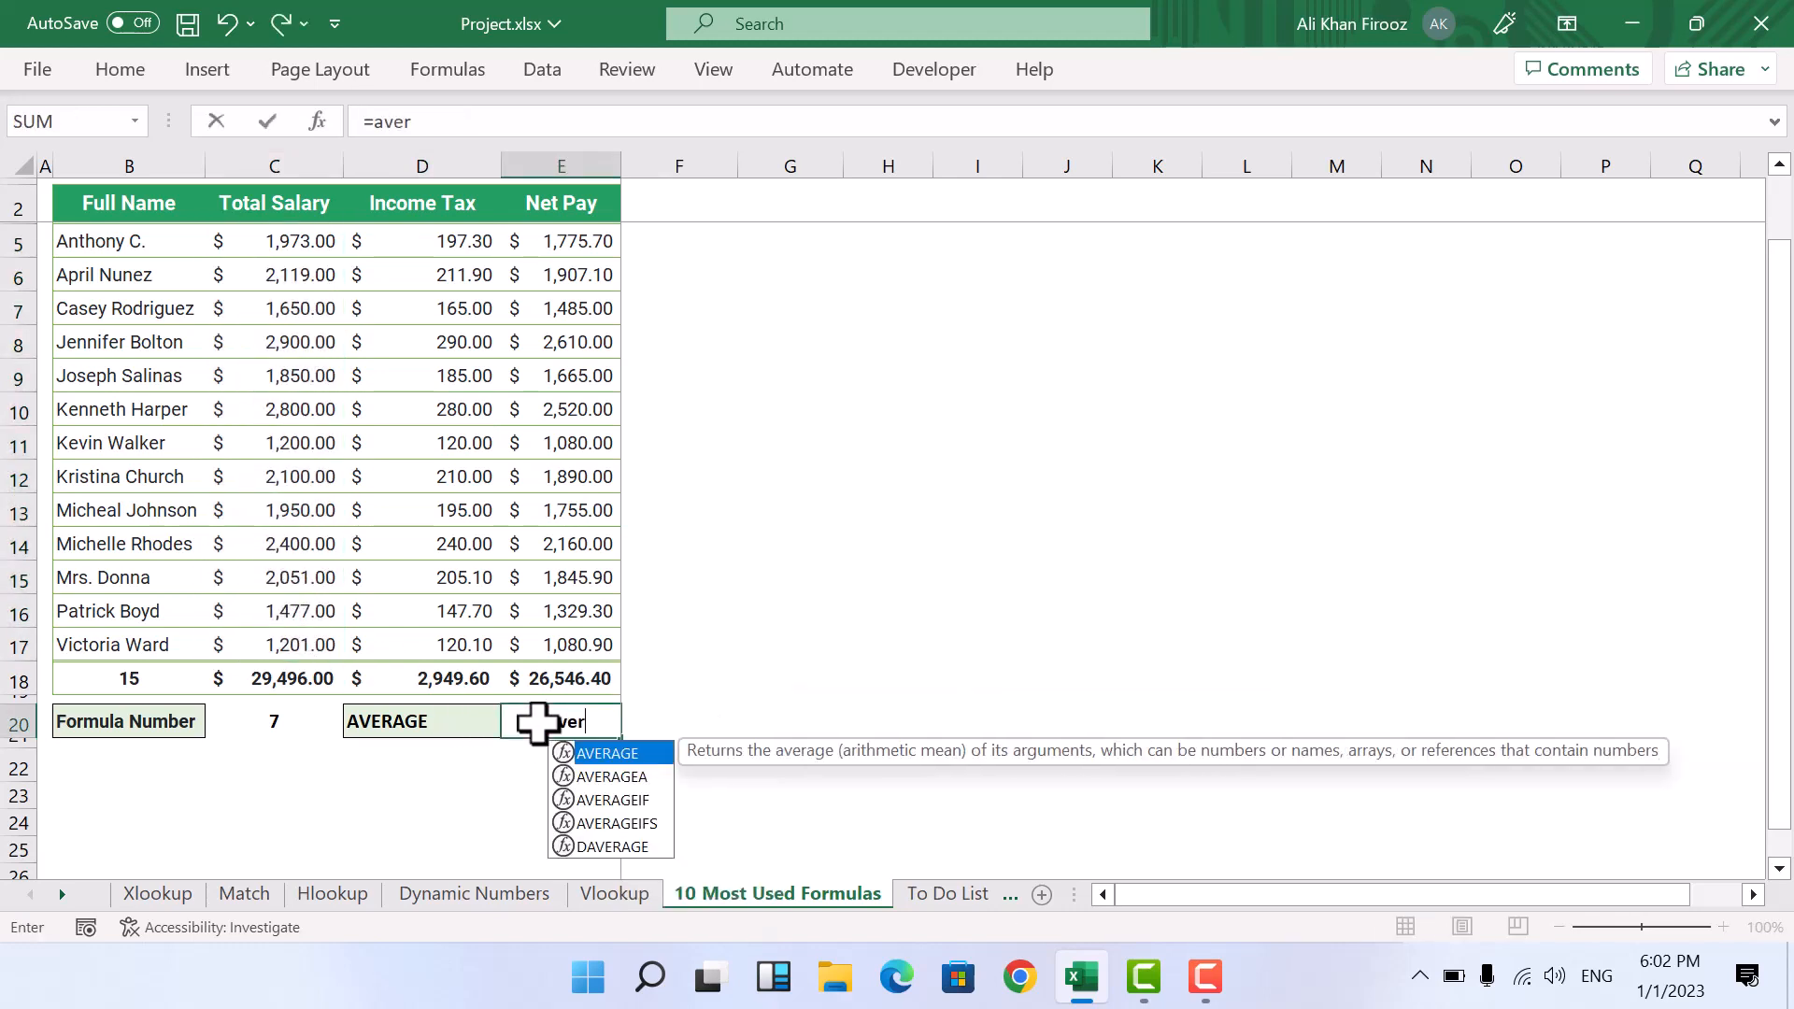
pyautogui.press('Tab')
pyautogui.moveTo(309, 245); pyautogui.dragTo(312, 645)
pyautogui.press('Return')
# Step: Change the formula choice in cell D20 to PERCENTAGE
pyautogui.click(516, 726)
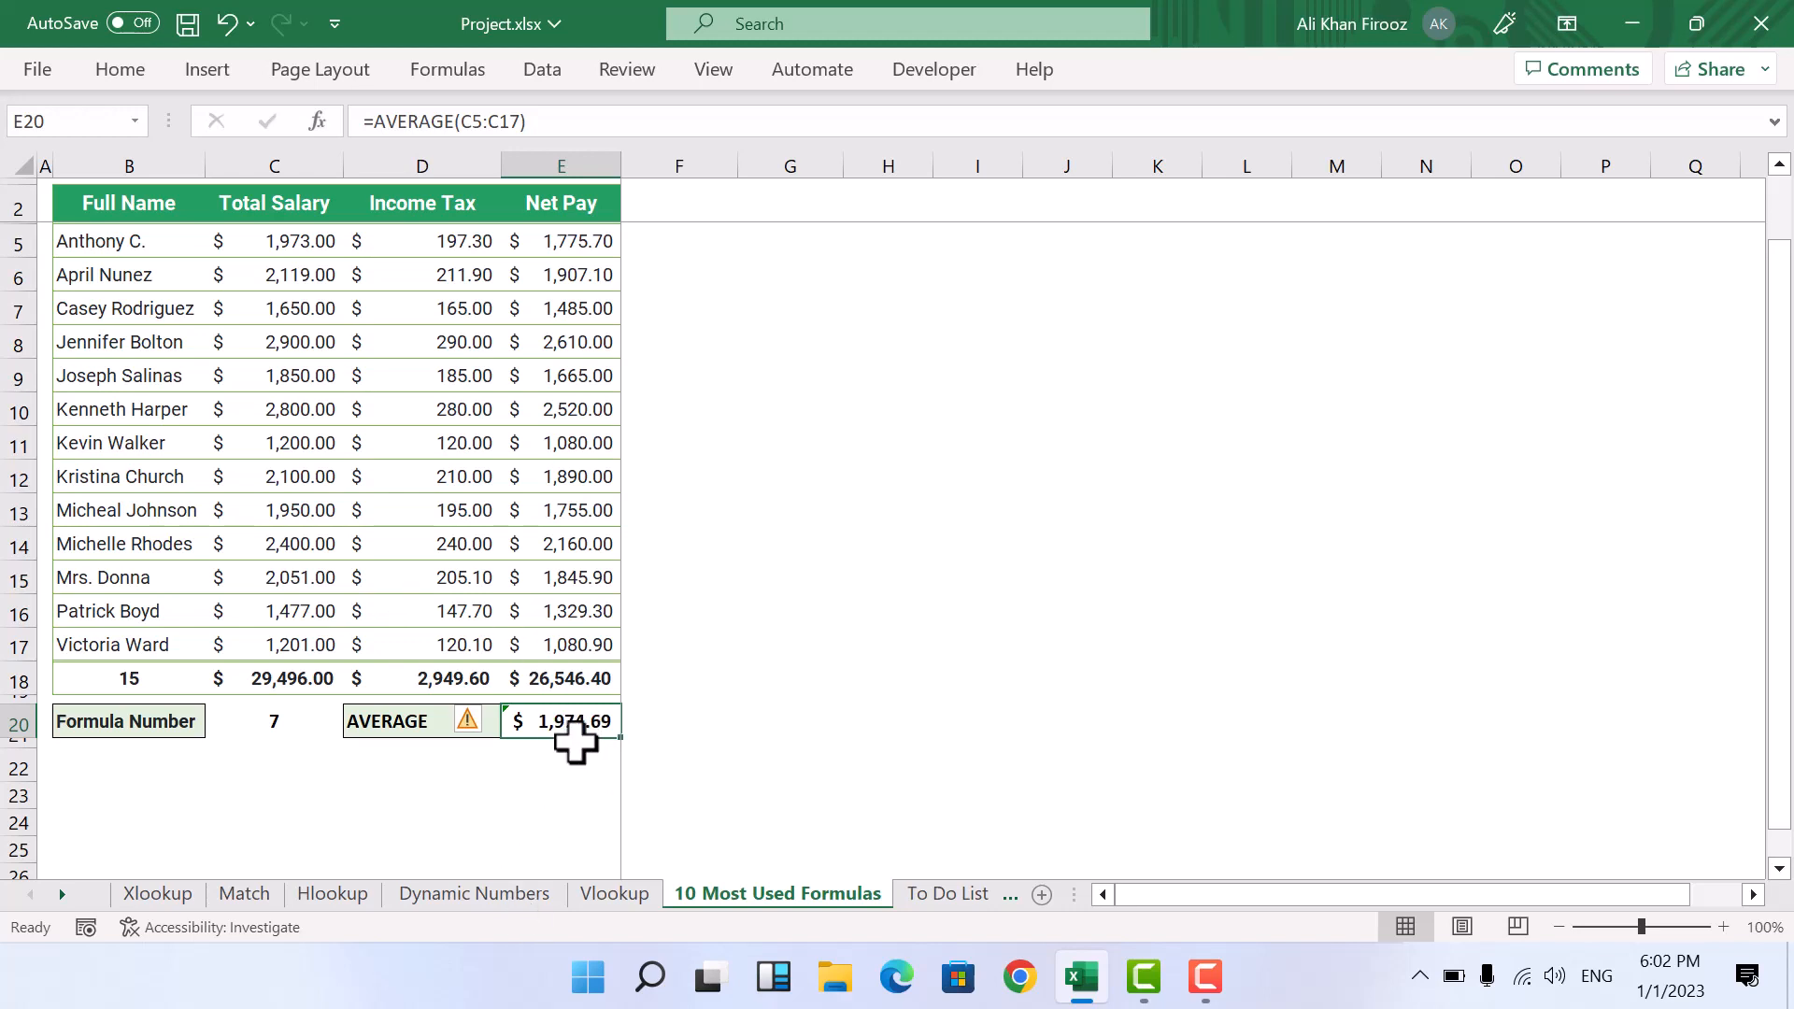
pyautogui.press('Left')
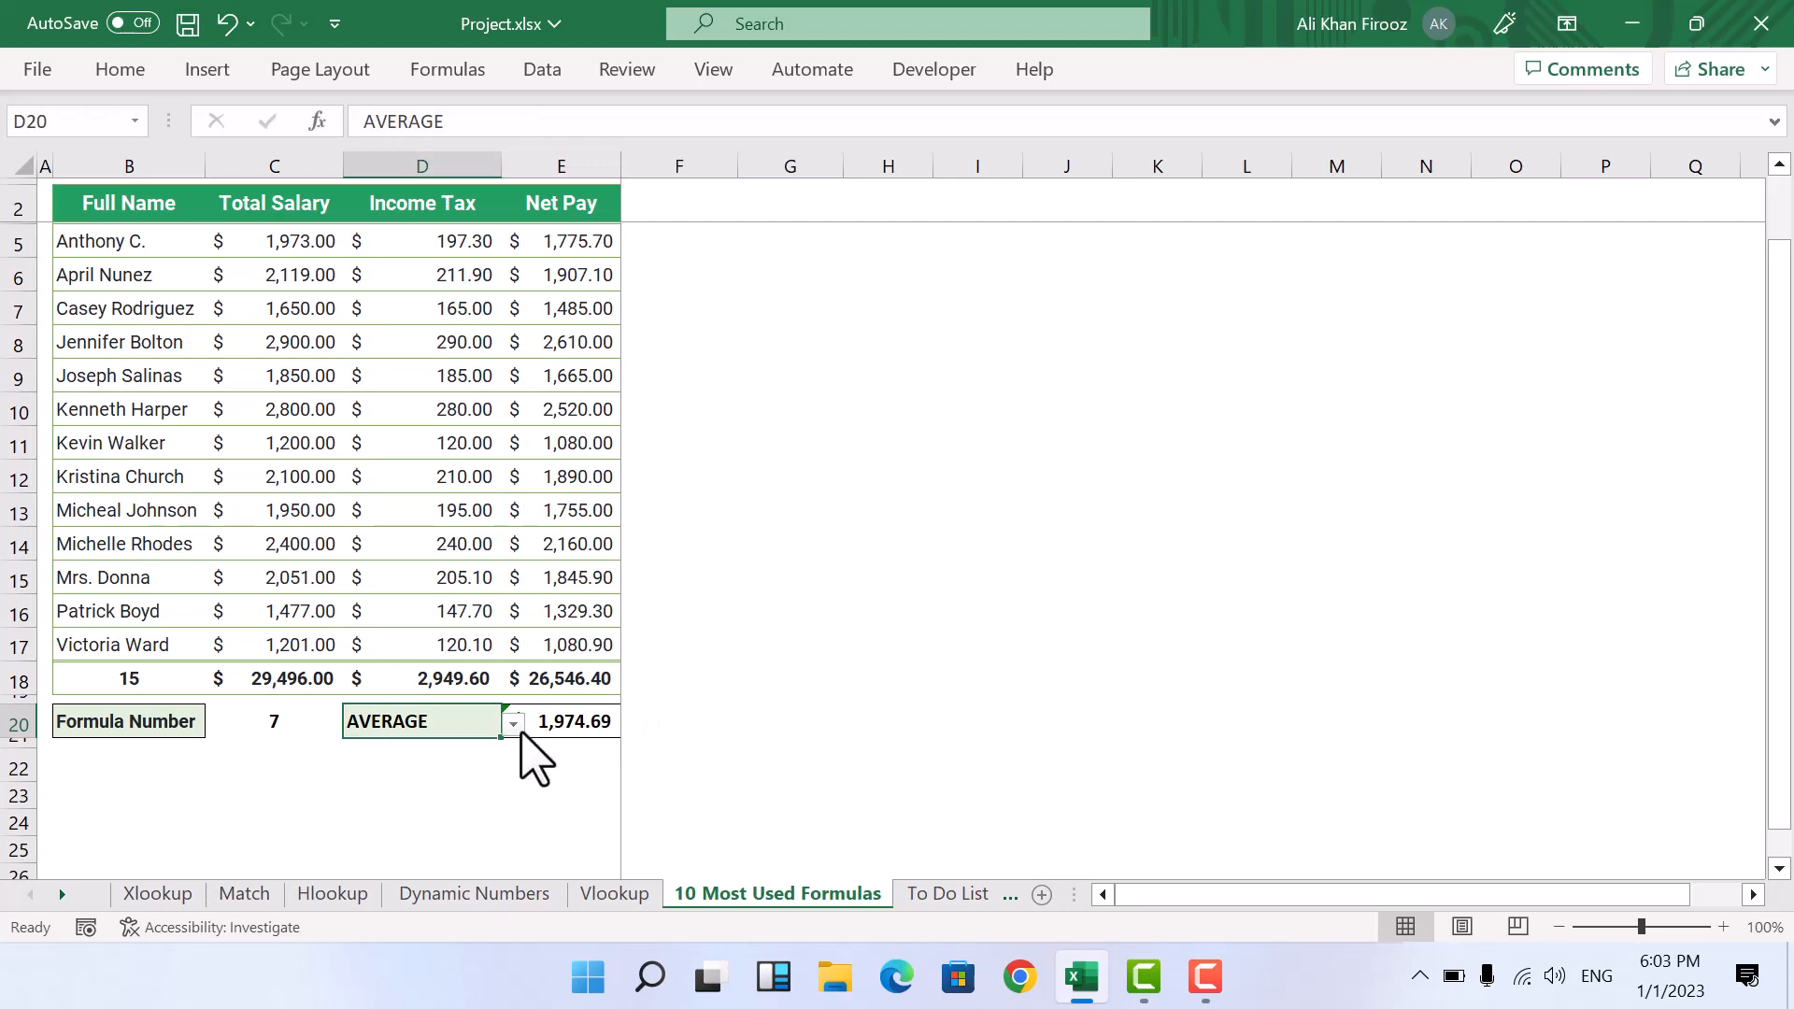
pyautogui.click(514, 725)
pyautogui.click(432, 860)
# Step: Check the percent number format for cell D23
pyautogui.click(483, 804)
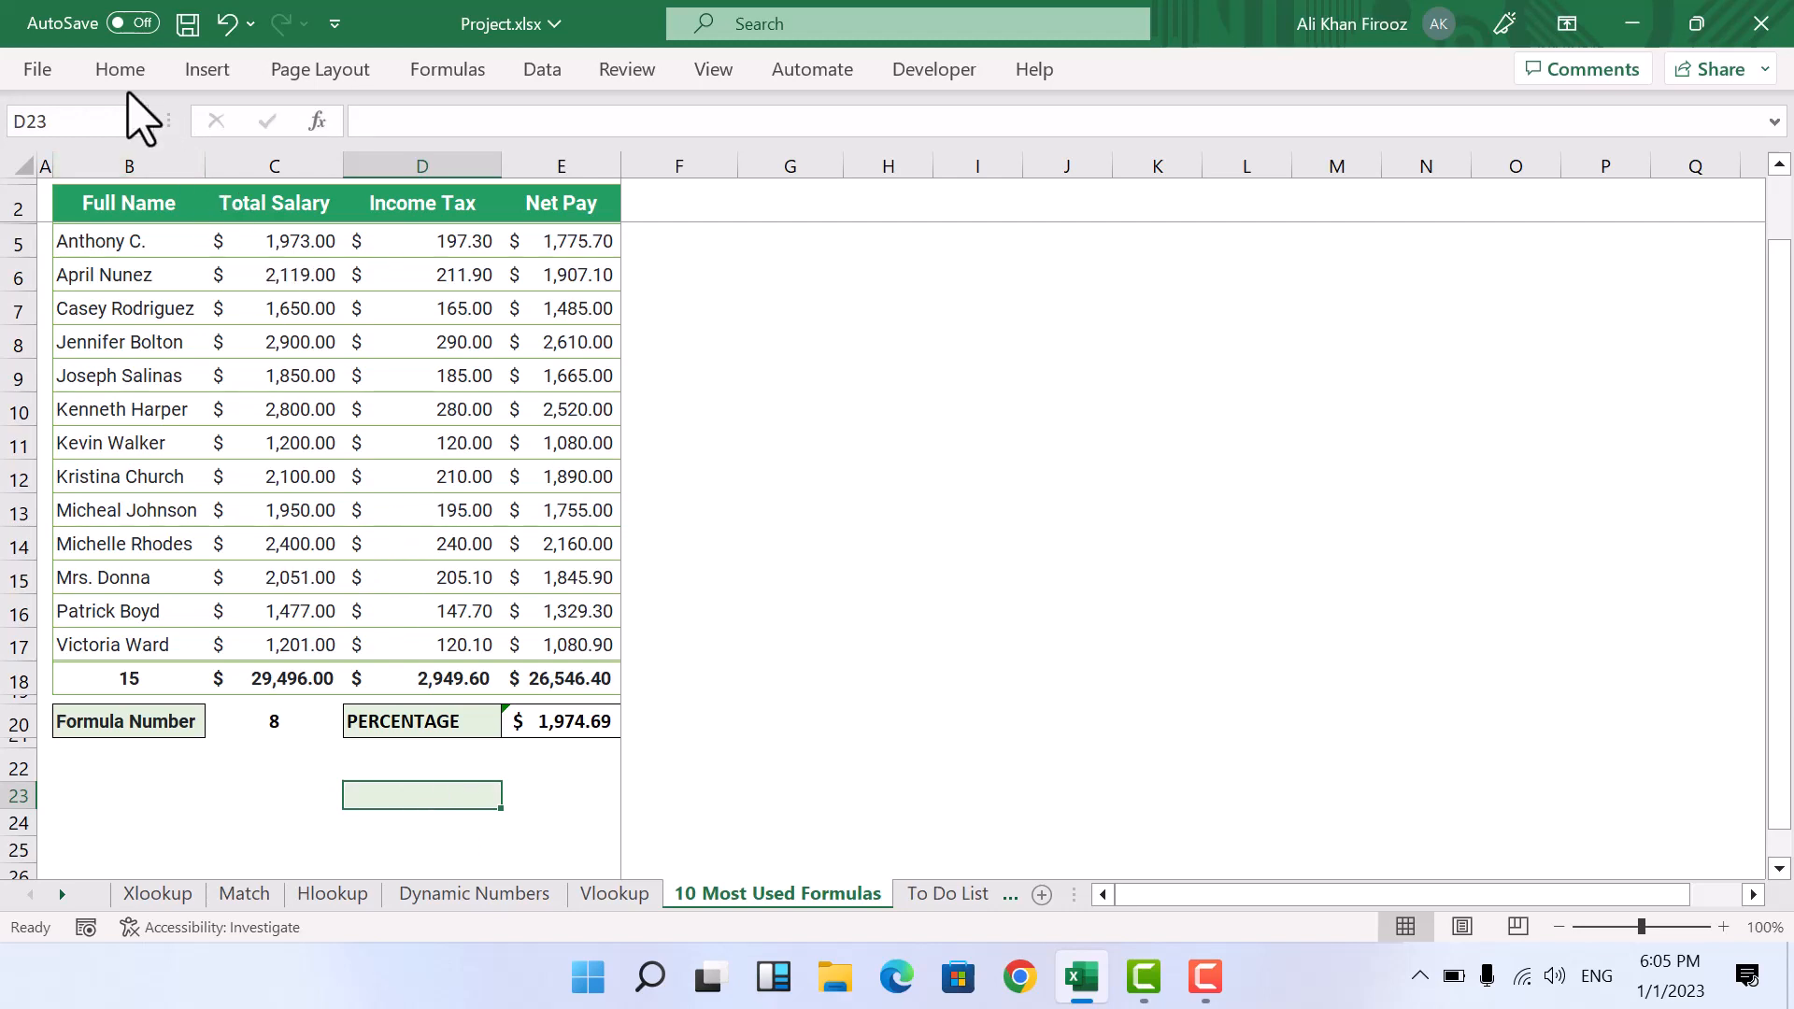
pyautogui.click(117, 71)
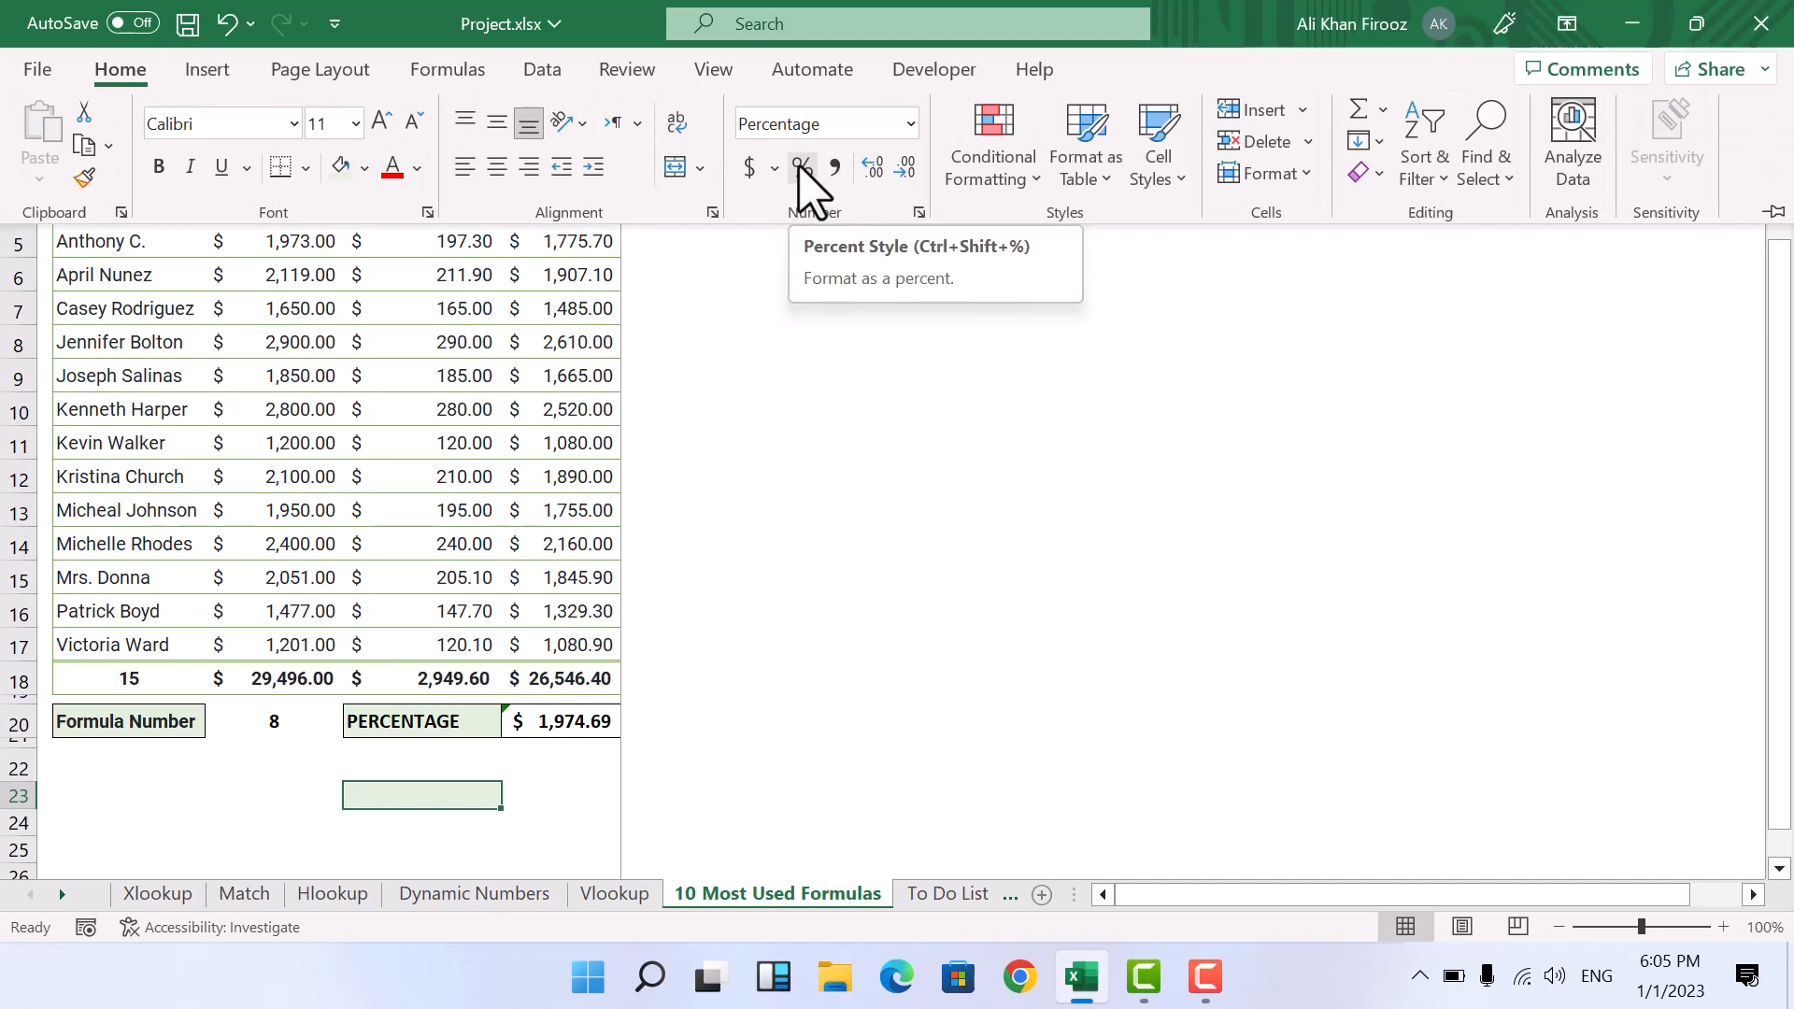
pyautogui.click(408, 797)
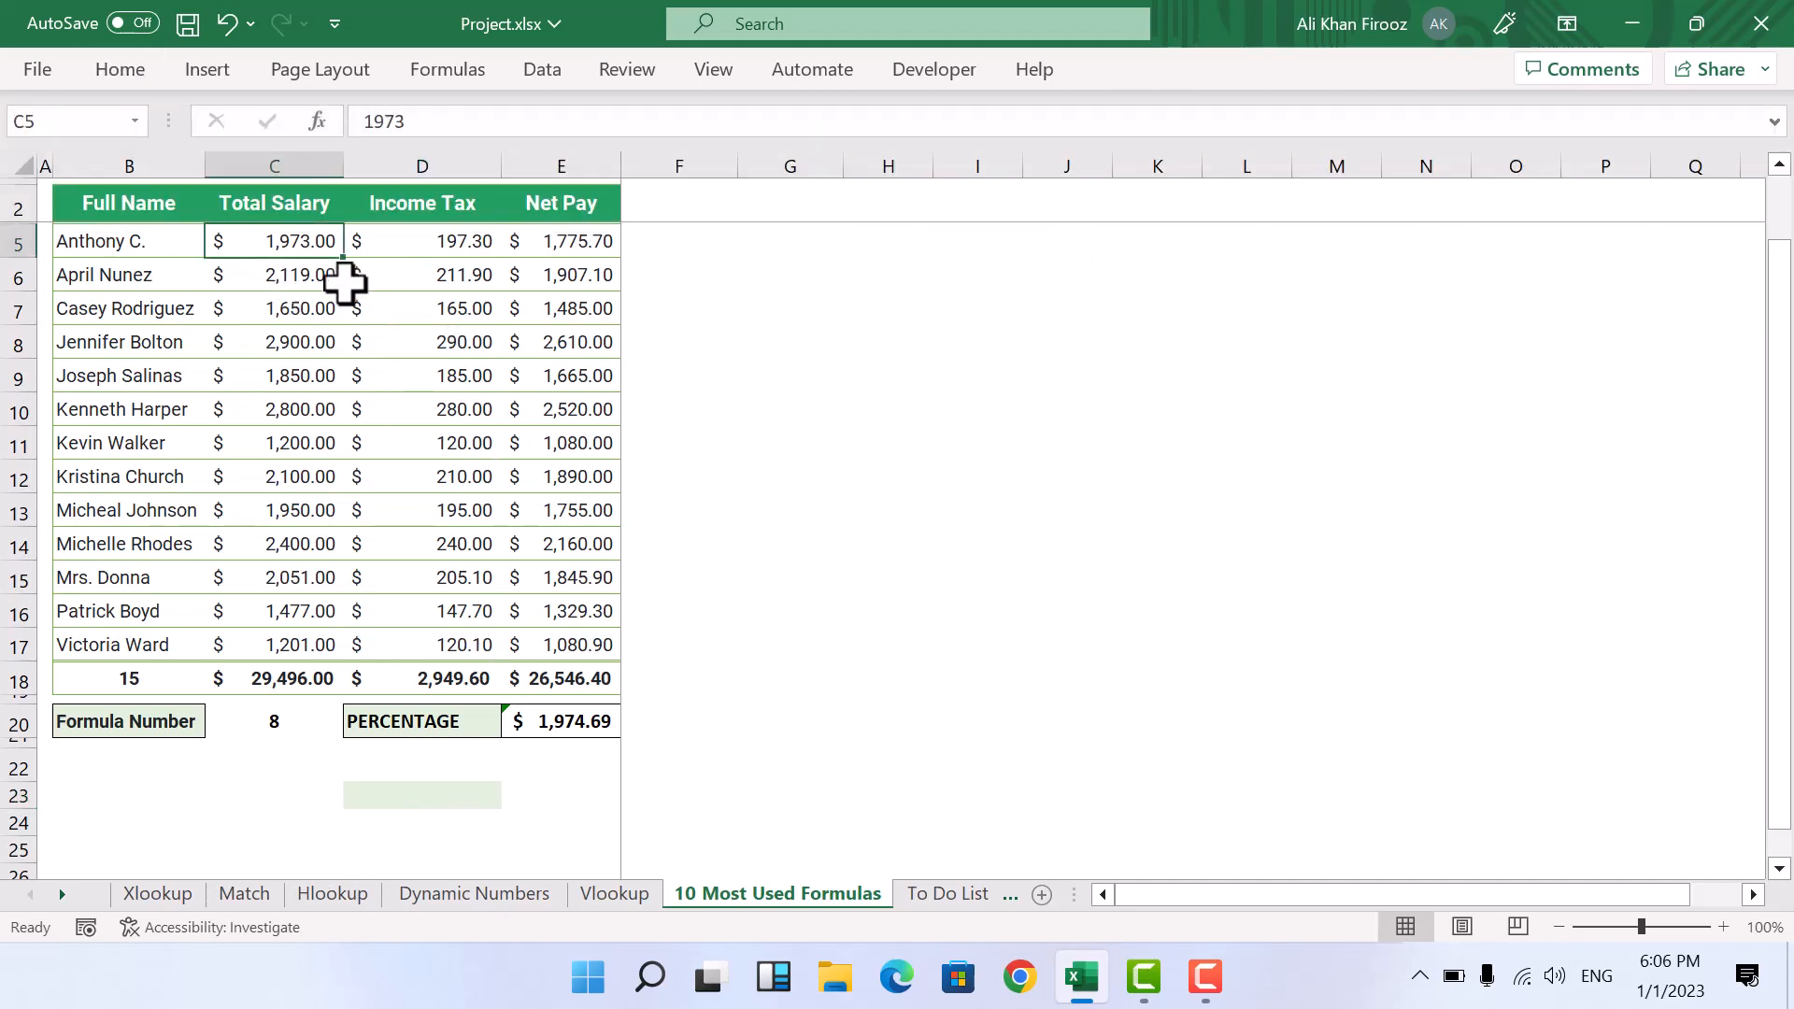
# Step: Enter =D5/C5 in cell D23 to express the first income tax as a percentage of the total salary
pyautogui.moveTo(299, 244); pyautogui.dragTo(439, 250)
pyautogui.click(450, 247)
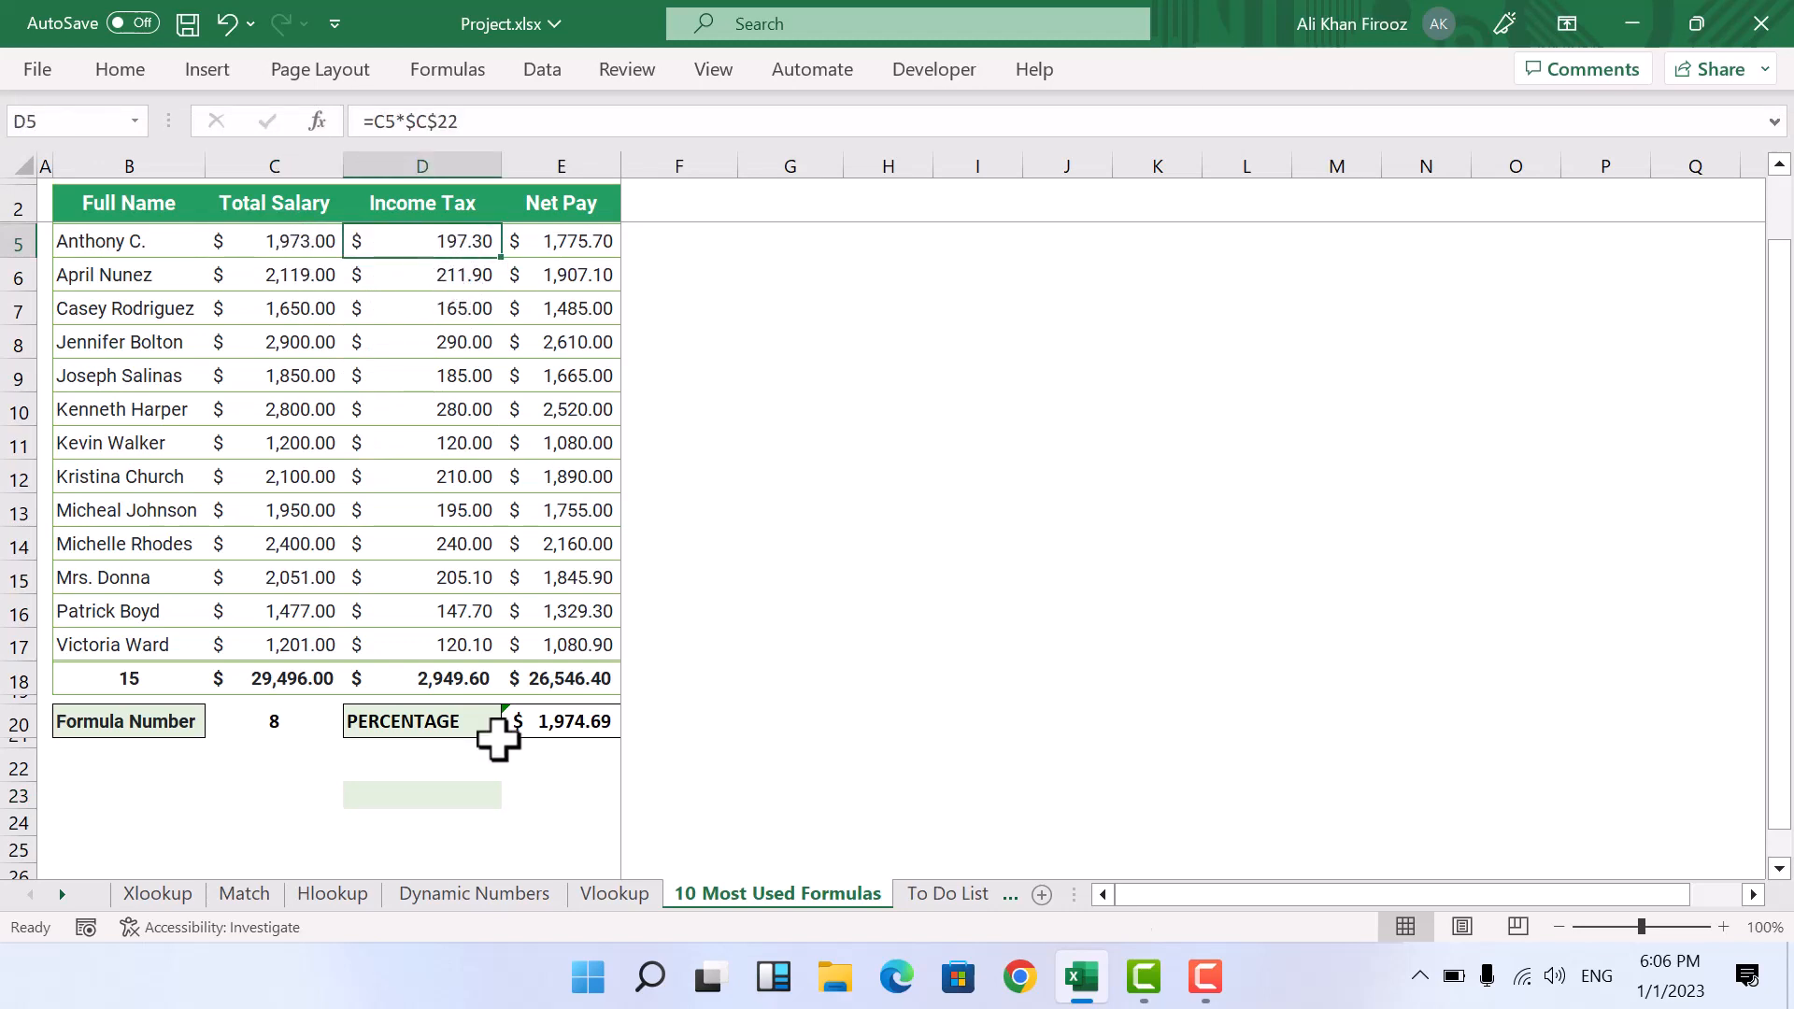
pyautogui.click(411, 794)
pyautogui.write('=')
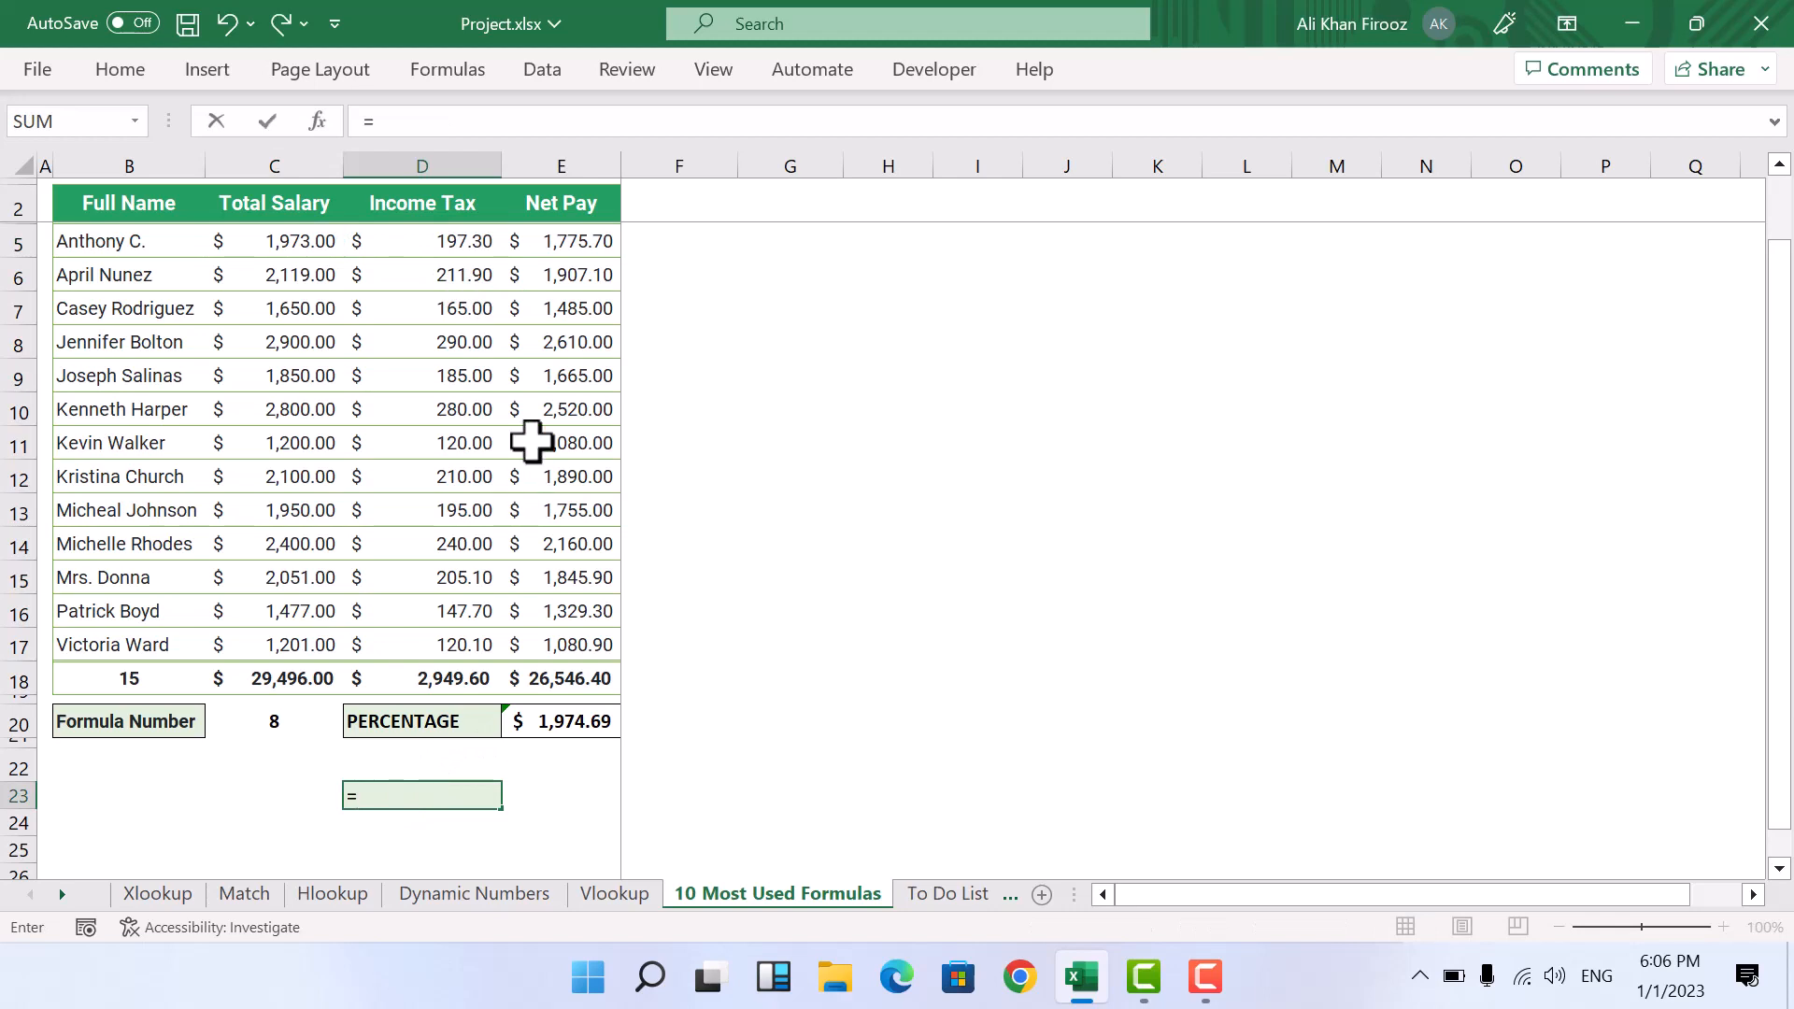
pyautogui.click(450, 245)
pyautogui.write('/')
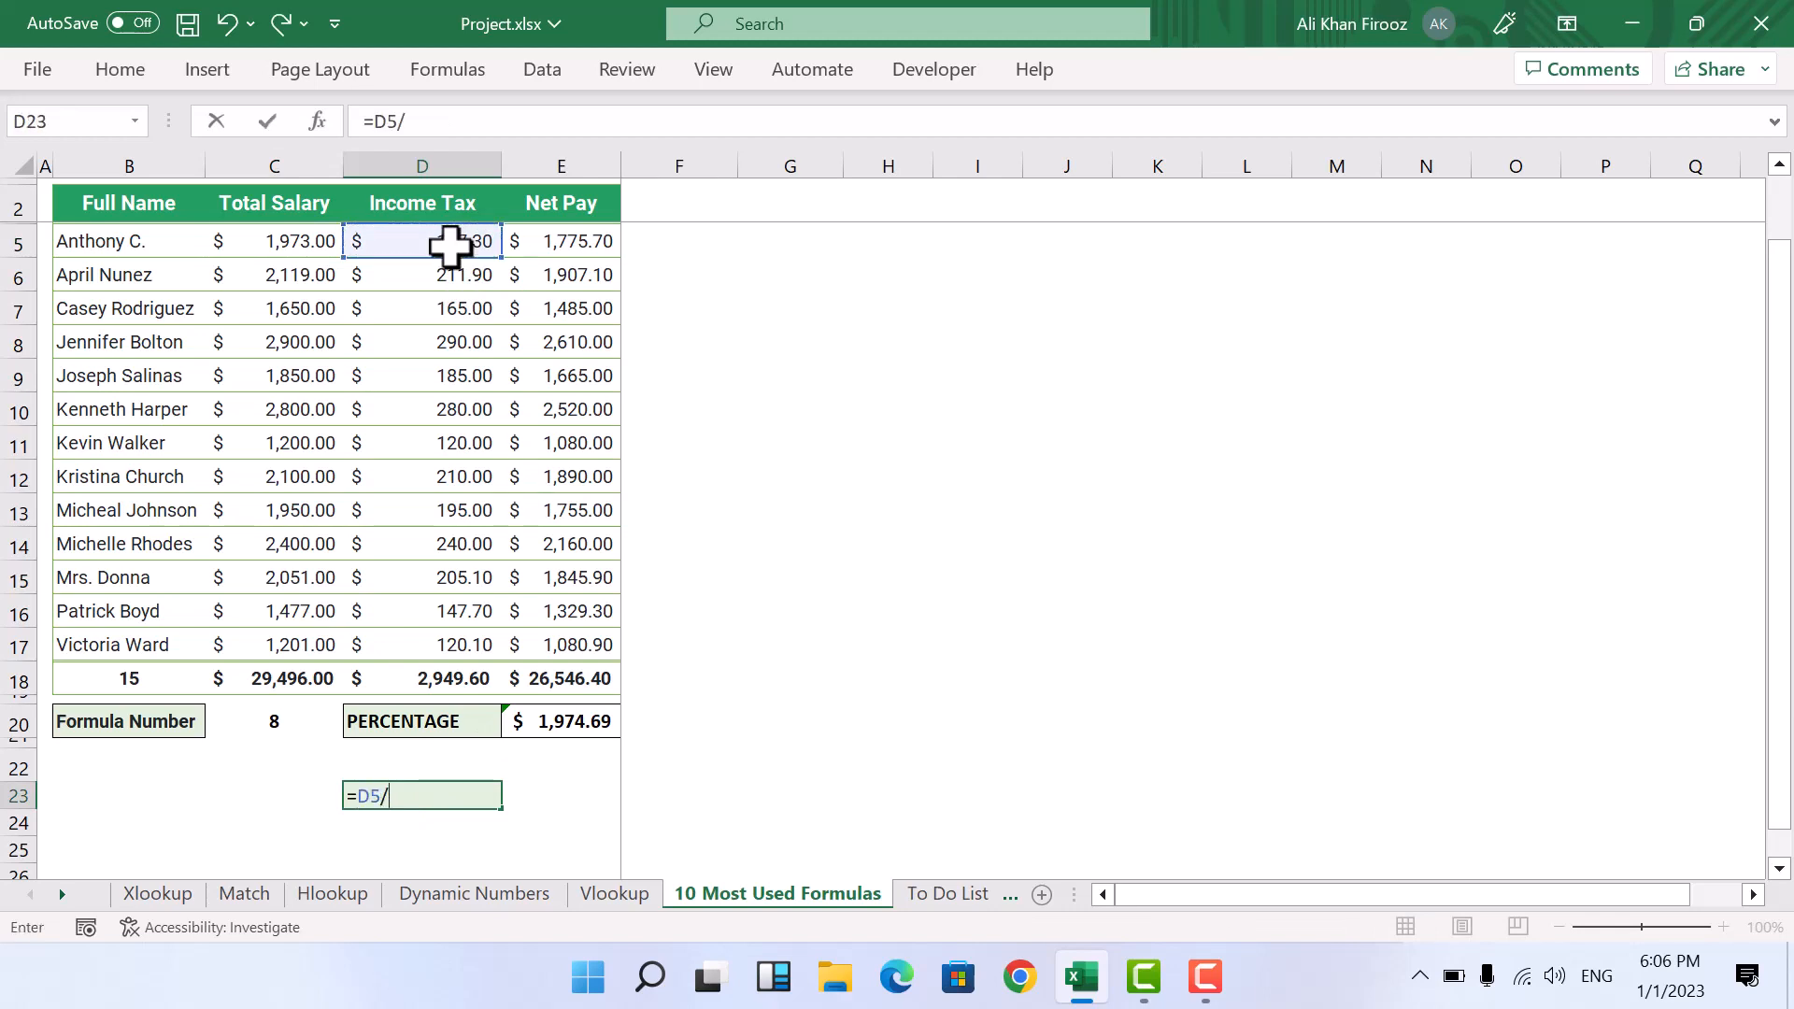
pyautogui.click(288, 245)
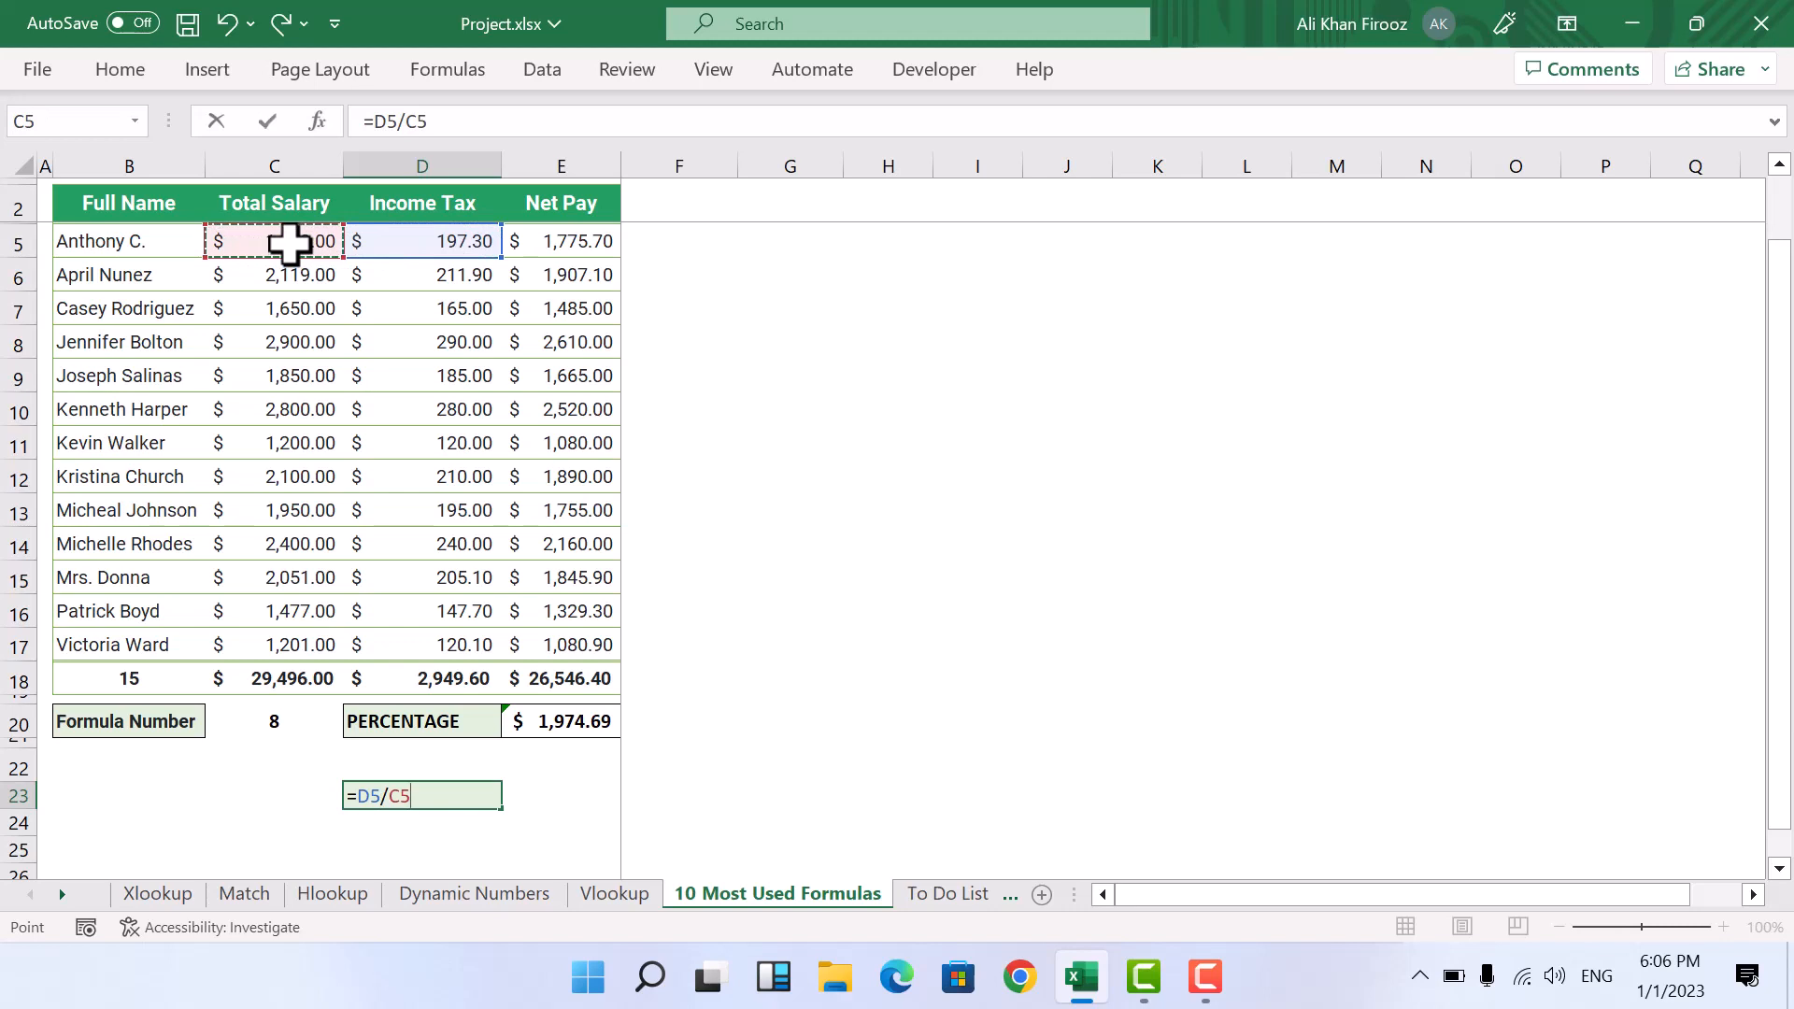
pyautogui.hotkey('ctrl', 'Return')
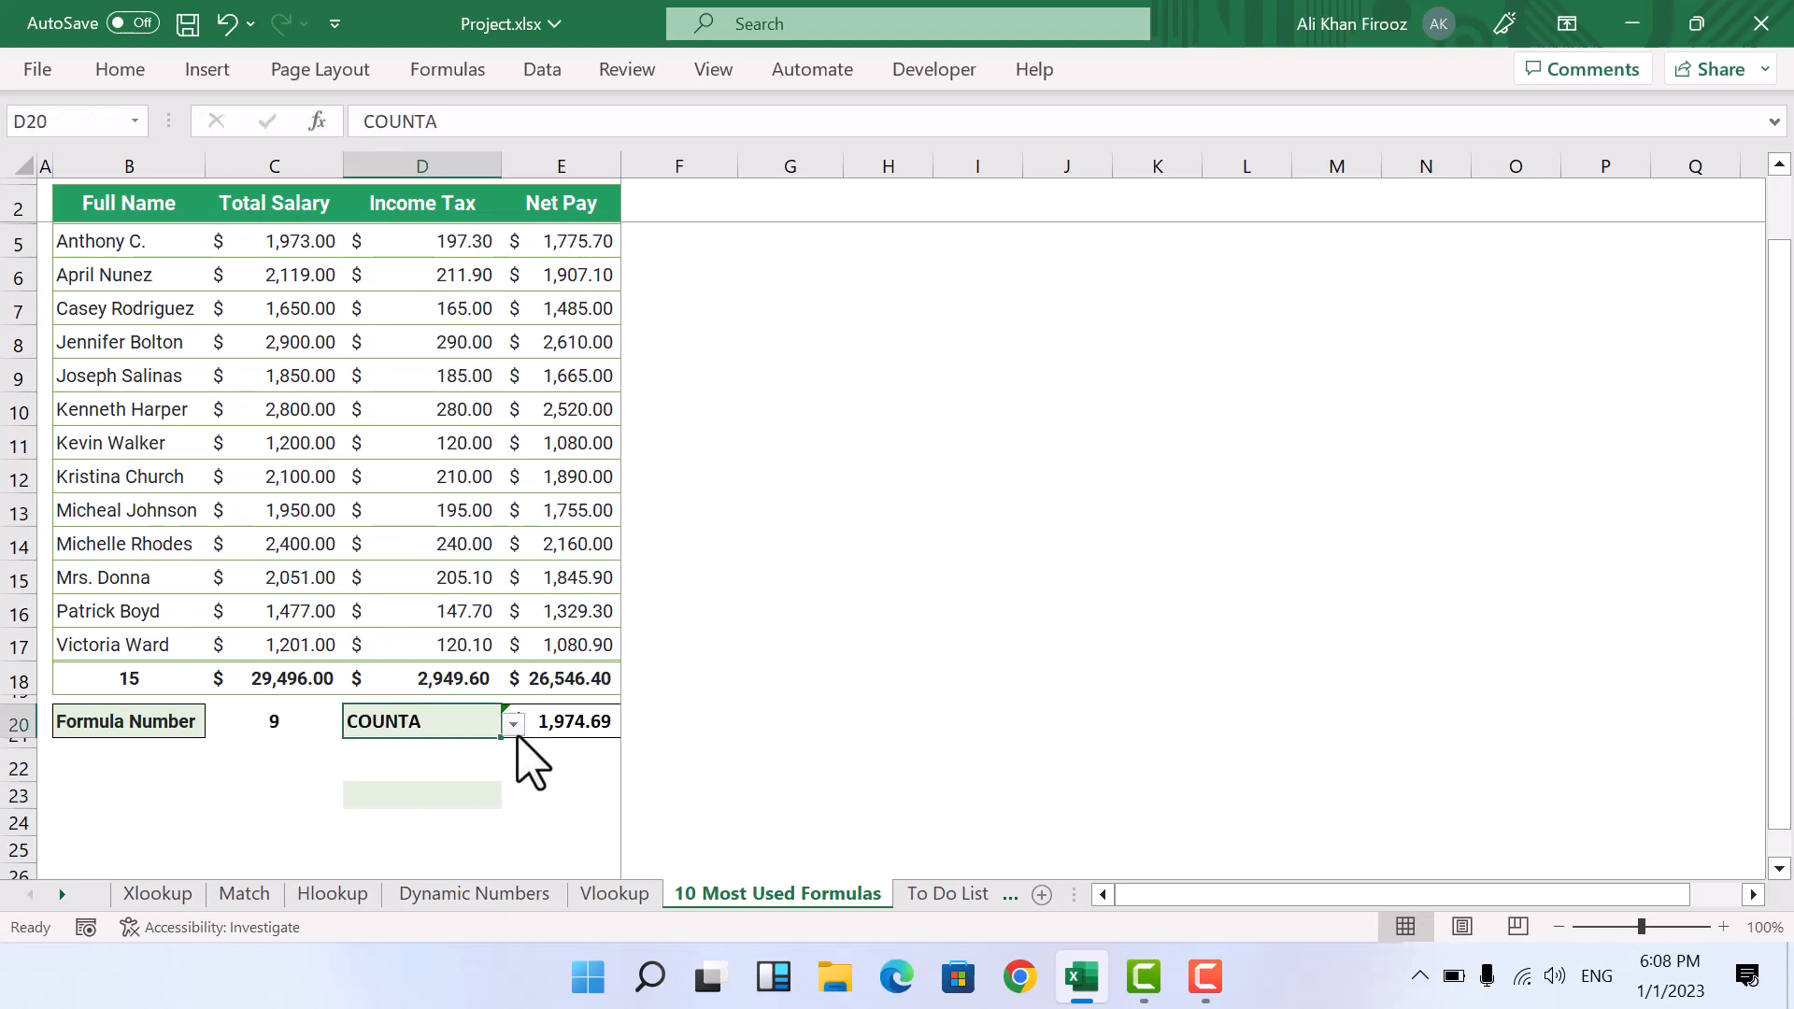
# Step: Change the formula choice in cell D20 to COUNTA
pyautogui.click(513, 724)
pyautogui.click(410, 867)
pyautogui.click(423, 799)
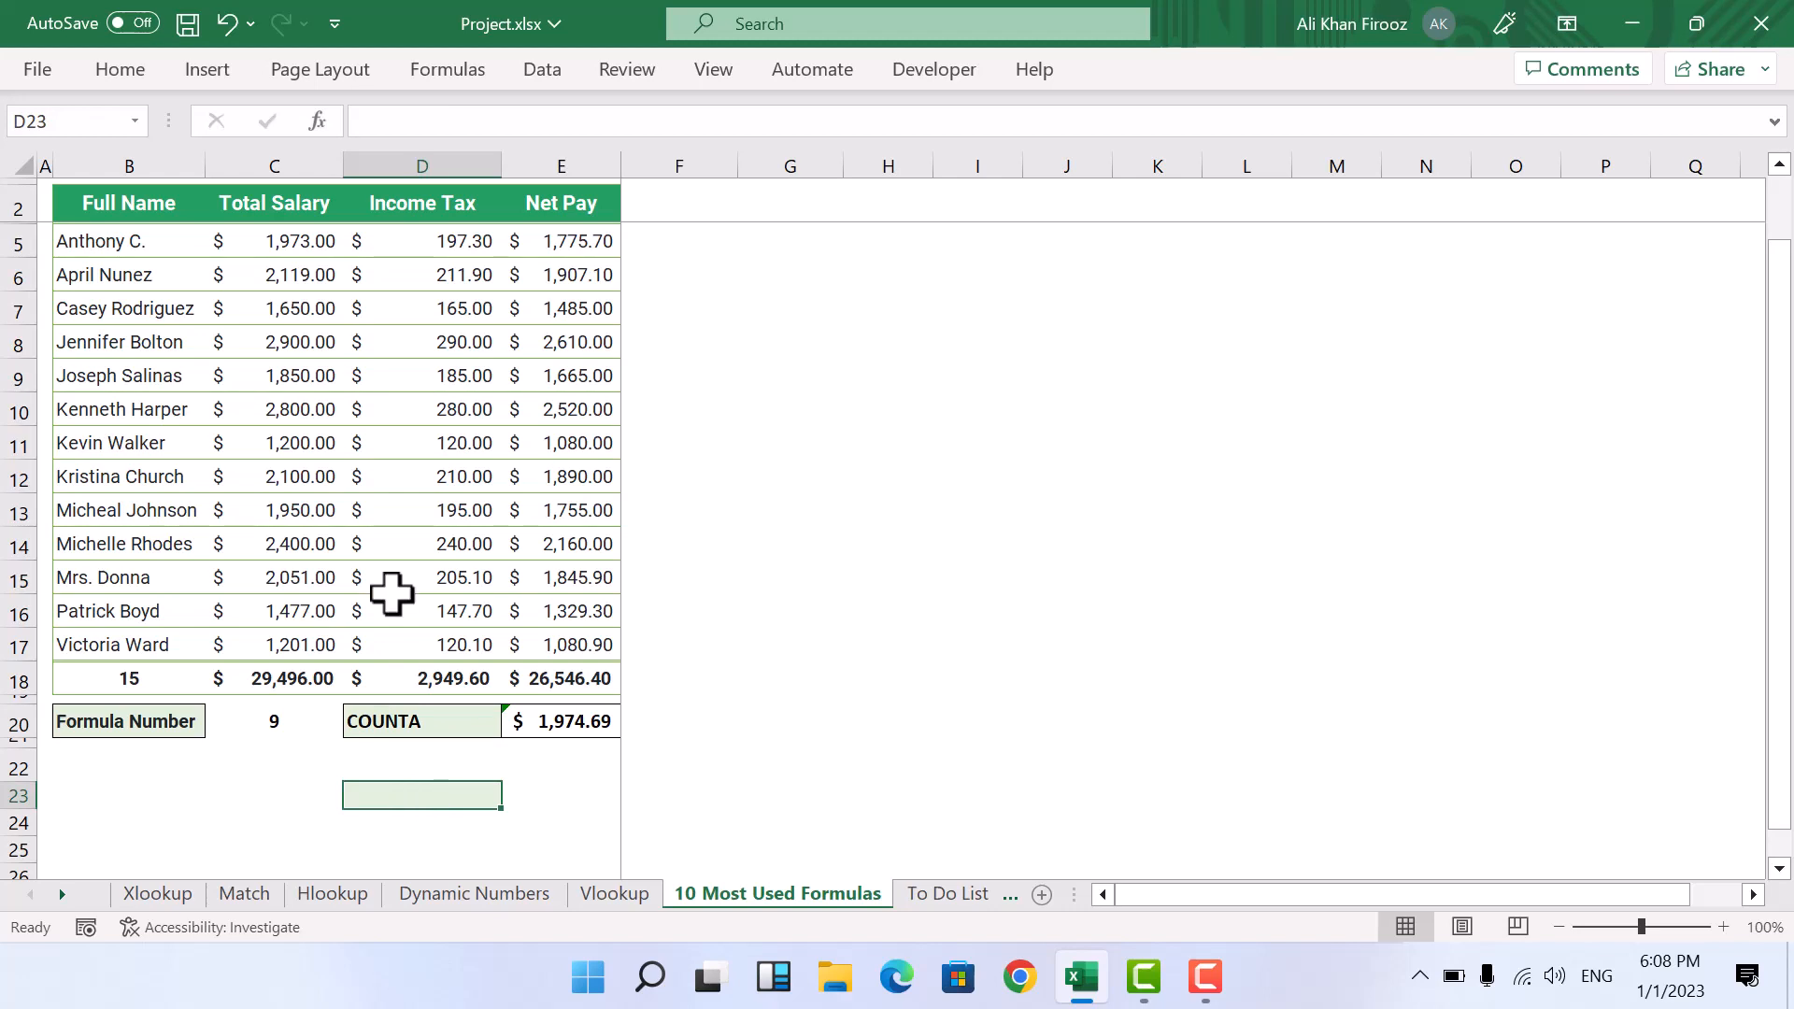
# Step: Enter =COUNTA(B5:B17) in cell D23 to count the employee names
pyautogui.press('F2')
pyautogui.write('=counta')
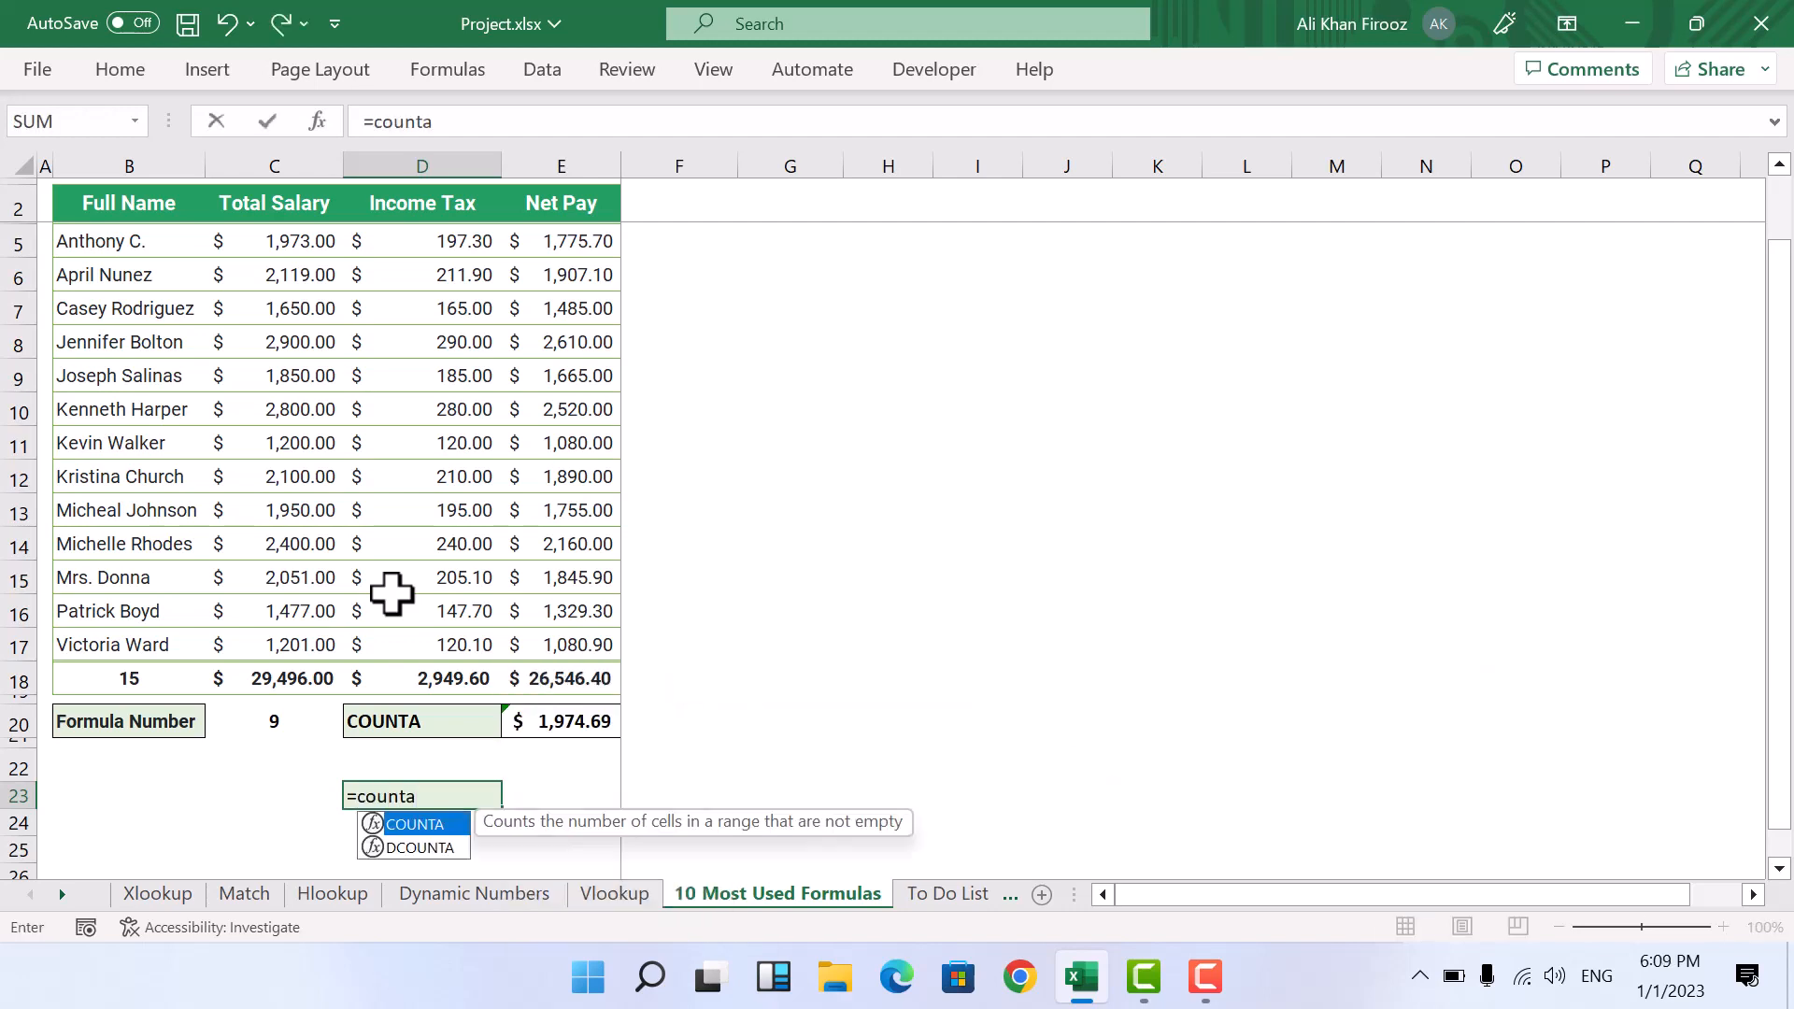
pyautogui.press('Tab')
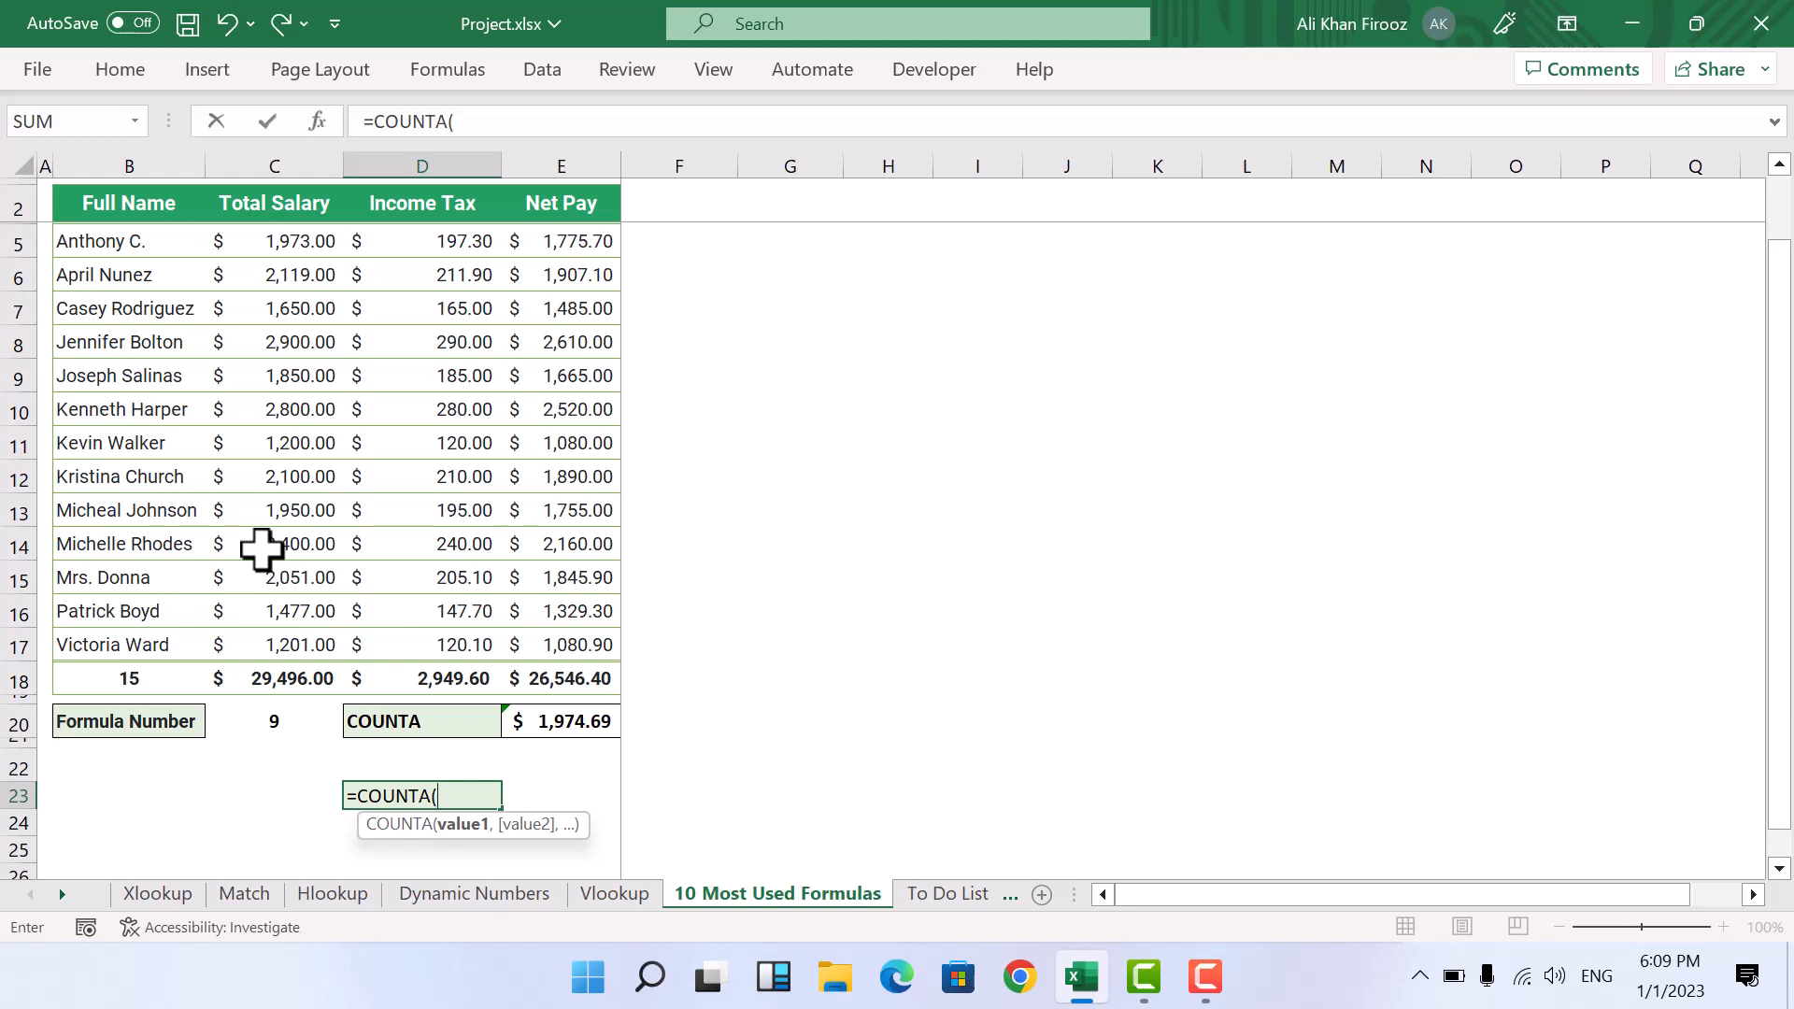
pyautogui.moveTo(128, 244); pyautogui.dragTo(147, 640)
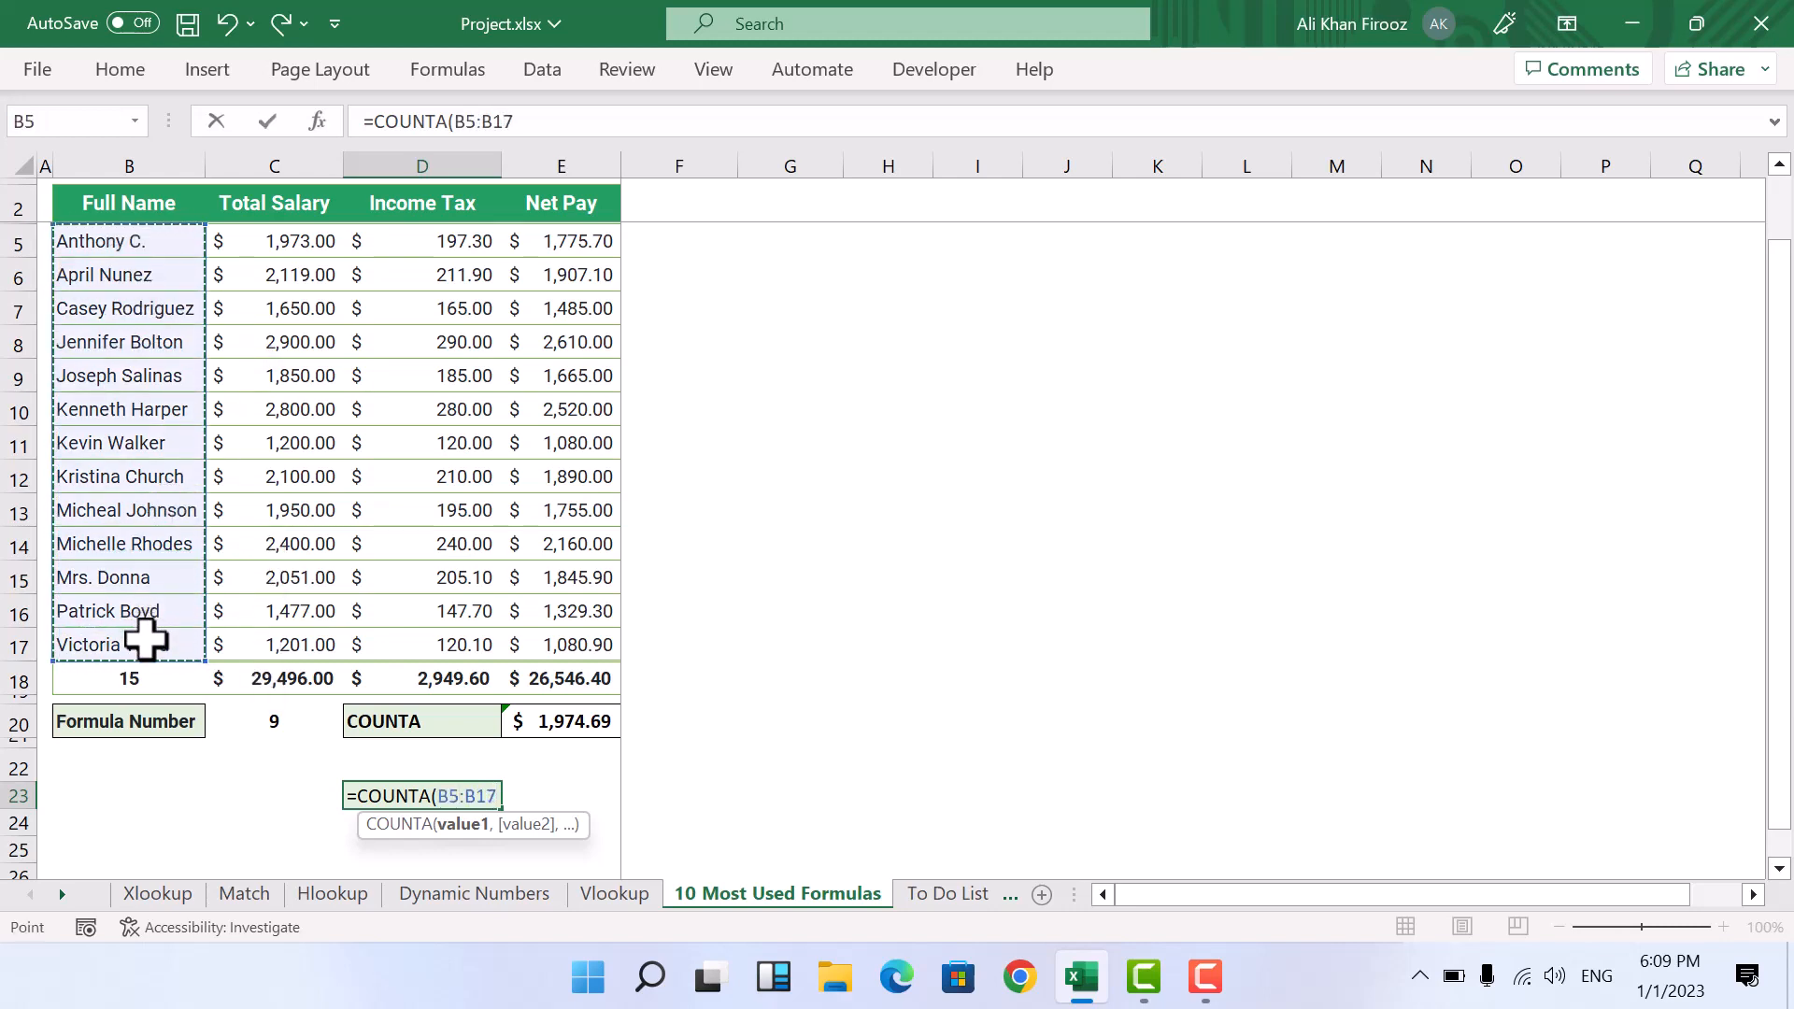
pyautogui.press('Return')
pyautogui.press('Up')
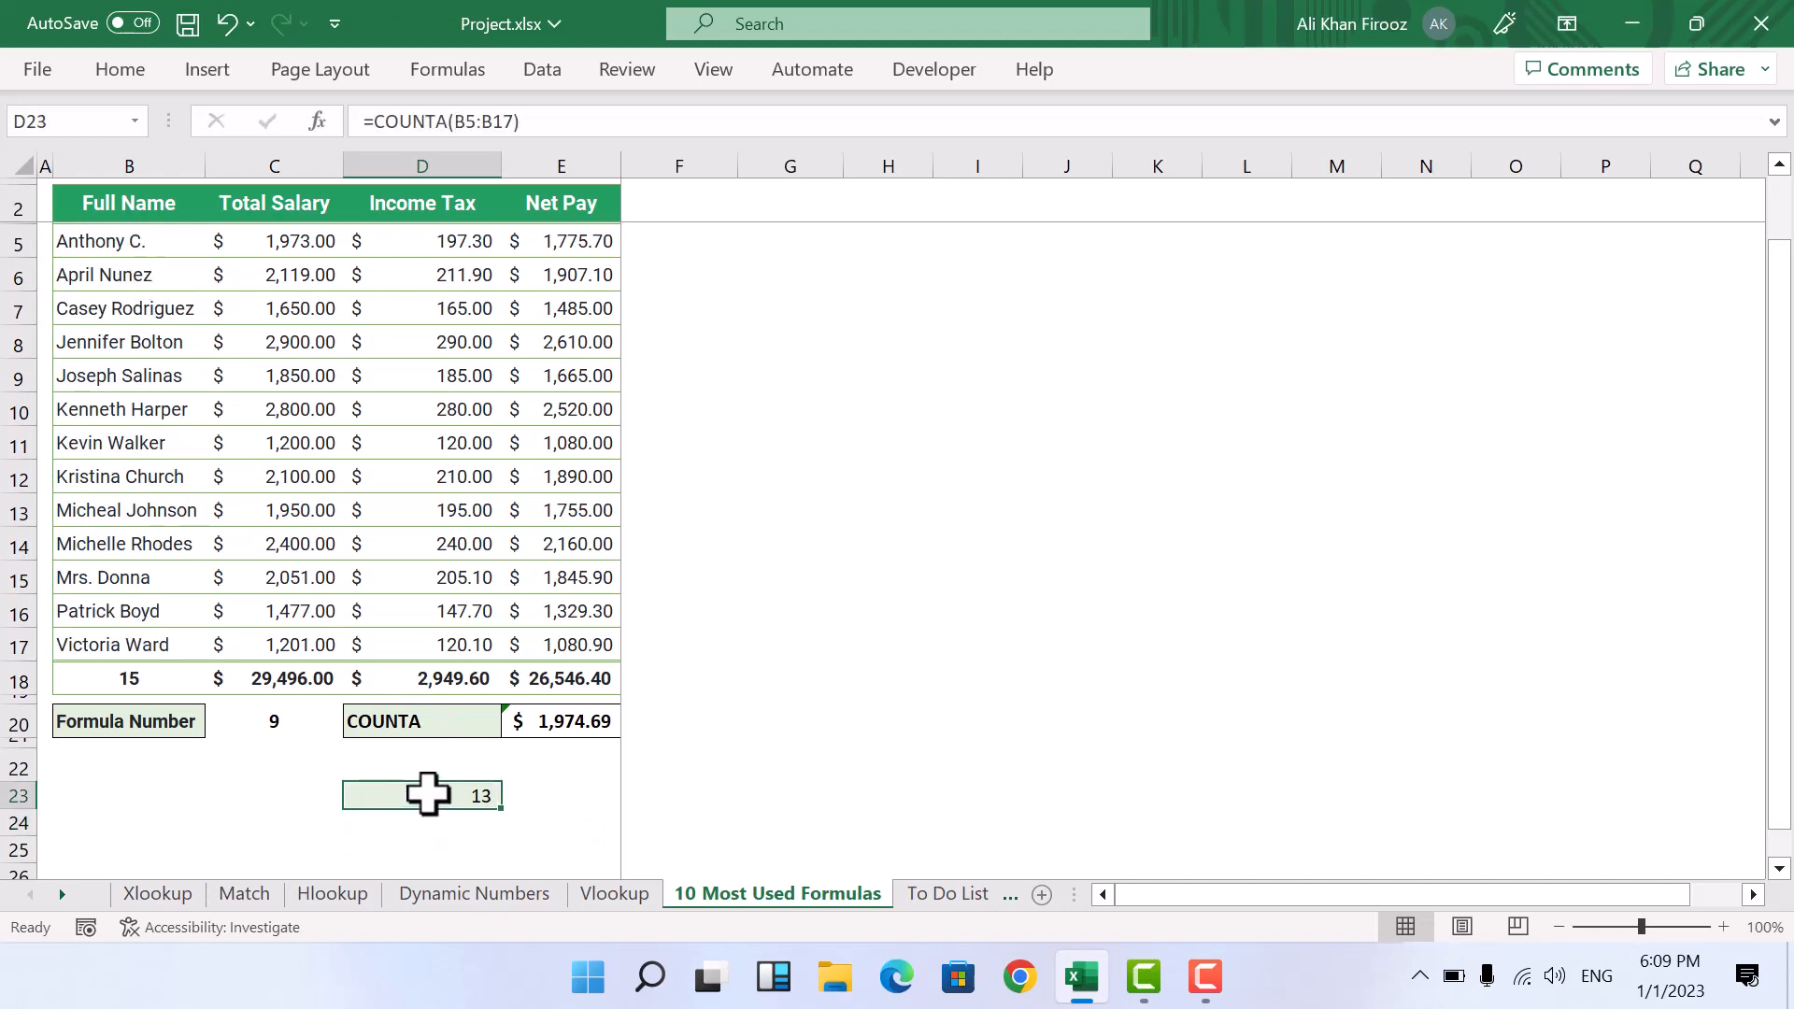
# Step: Change the formula choice in cell D20 to VLOOKUP
pyautogui.hotkey('ctrl', 'Up')
pyautogui.hotkey('alt', 'Down')
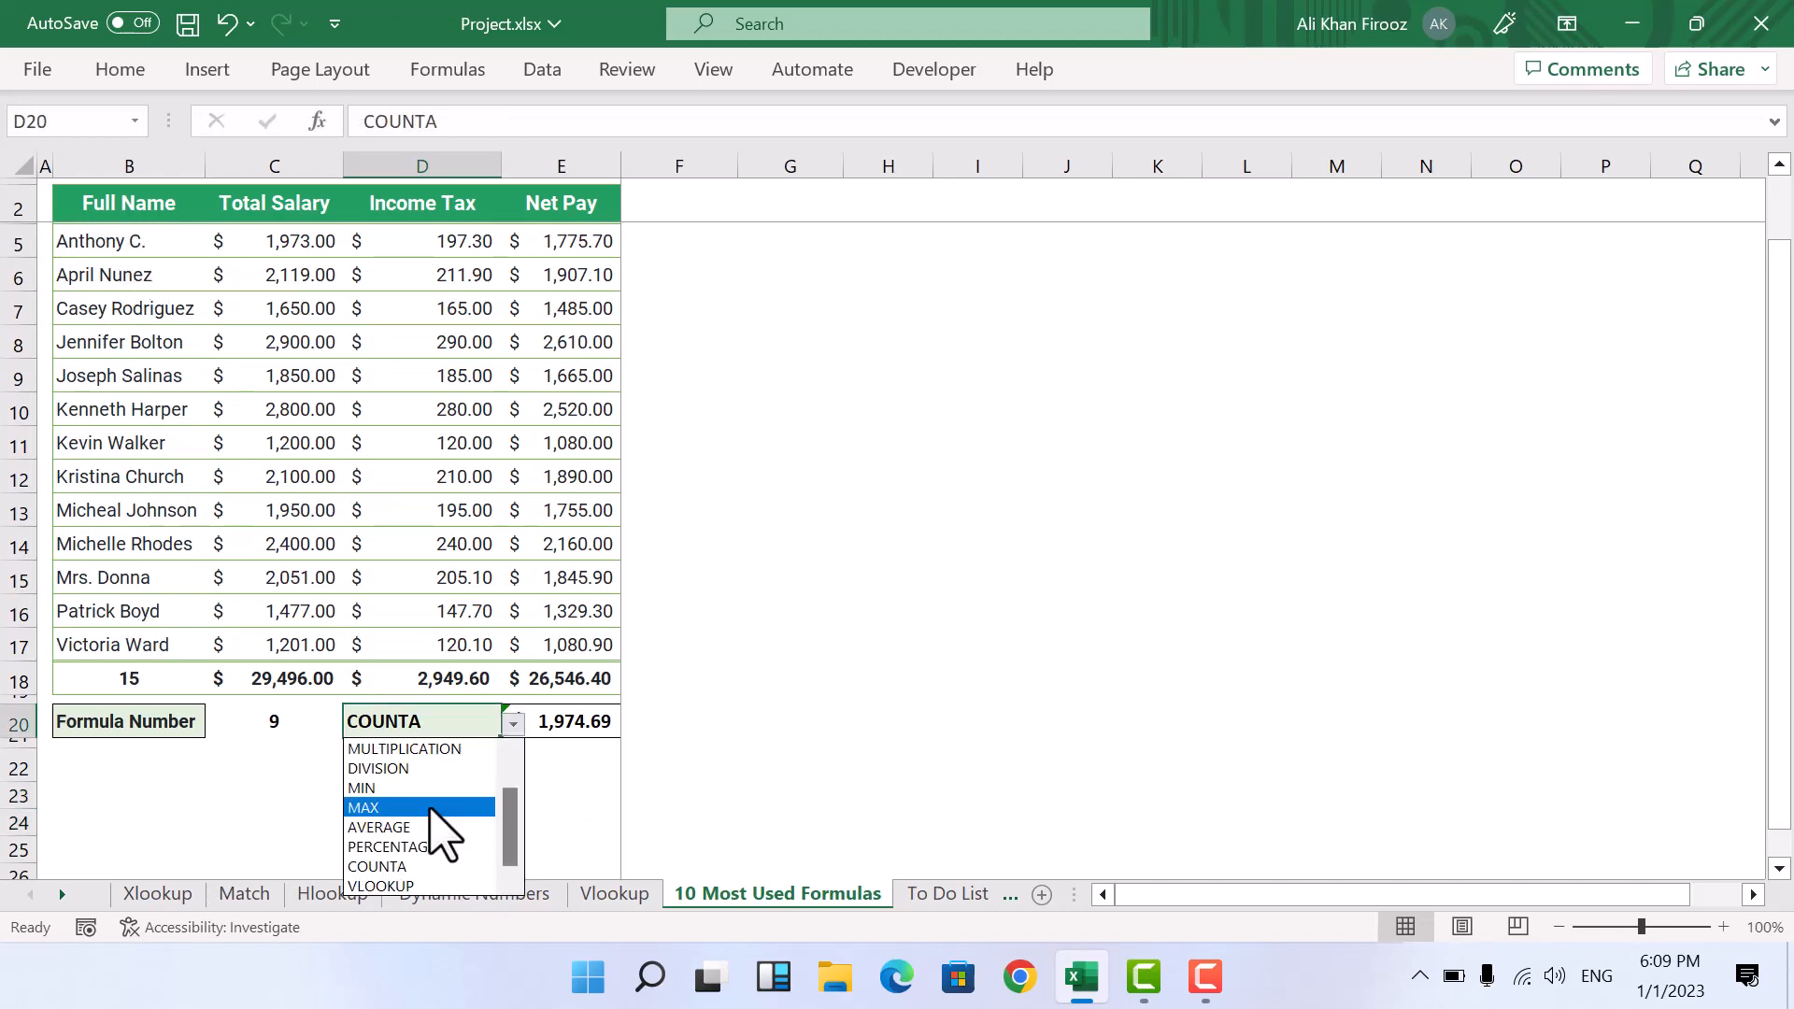
pyautogui.click(393, 885)
pyautogui.hotkey('ctrl', 'Down')
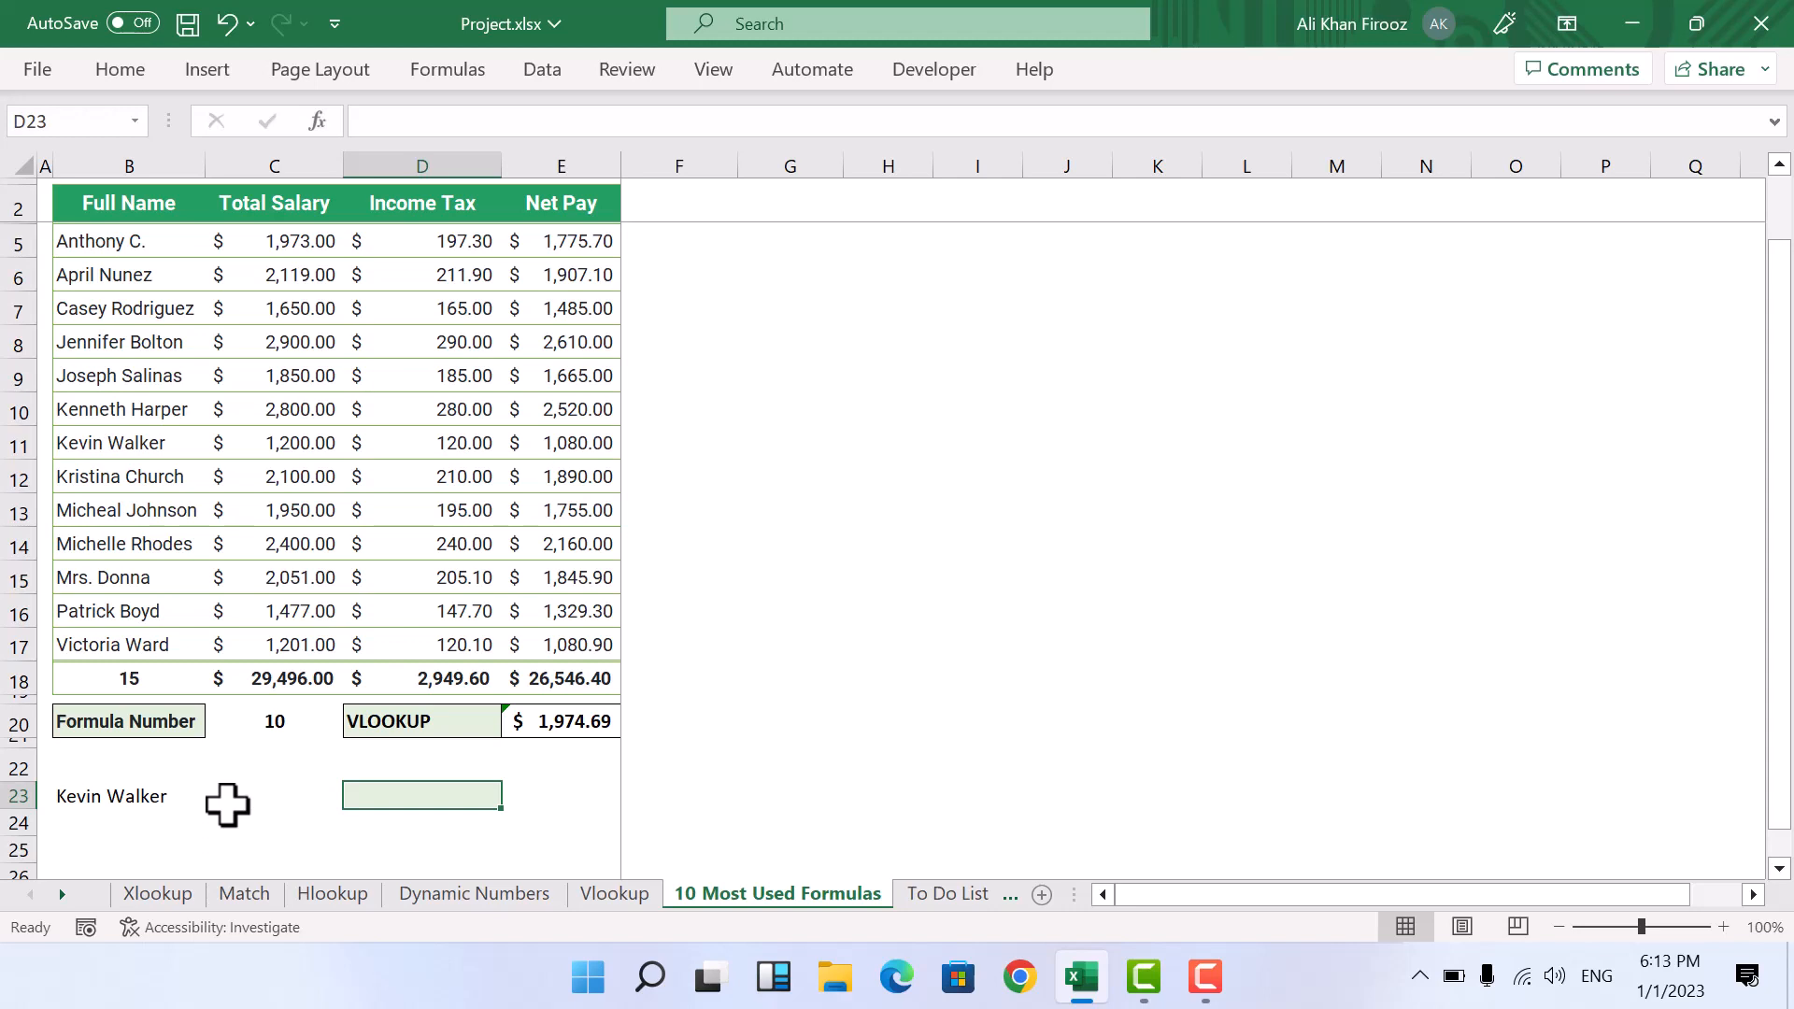
# Step: Enter =VLOOKUP(B23,B5:E17,4,0) in cell D23 to look up the net pay of the employee named in B23
pyautogui.click(140, 799)
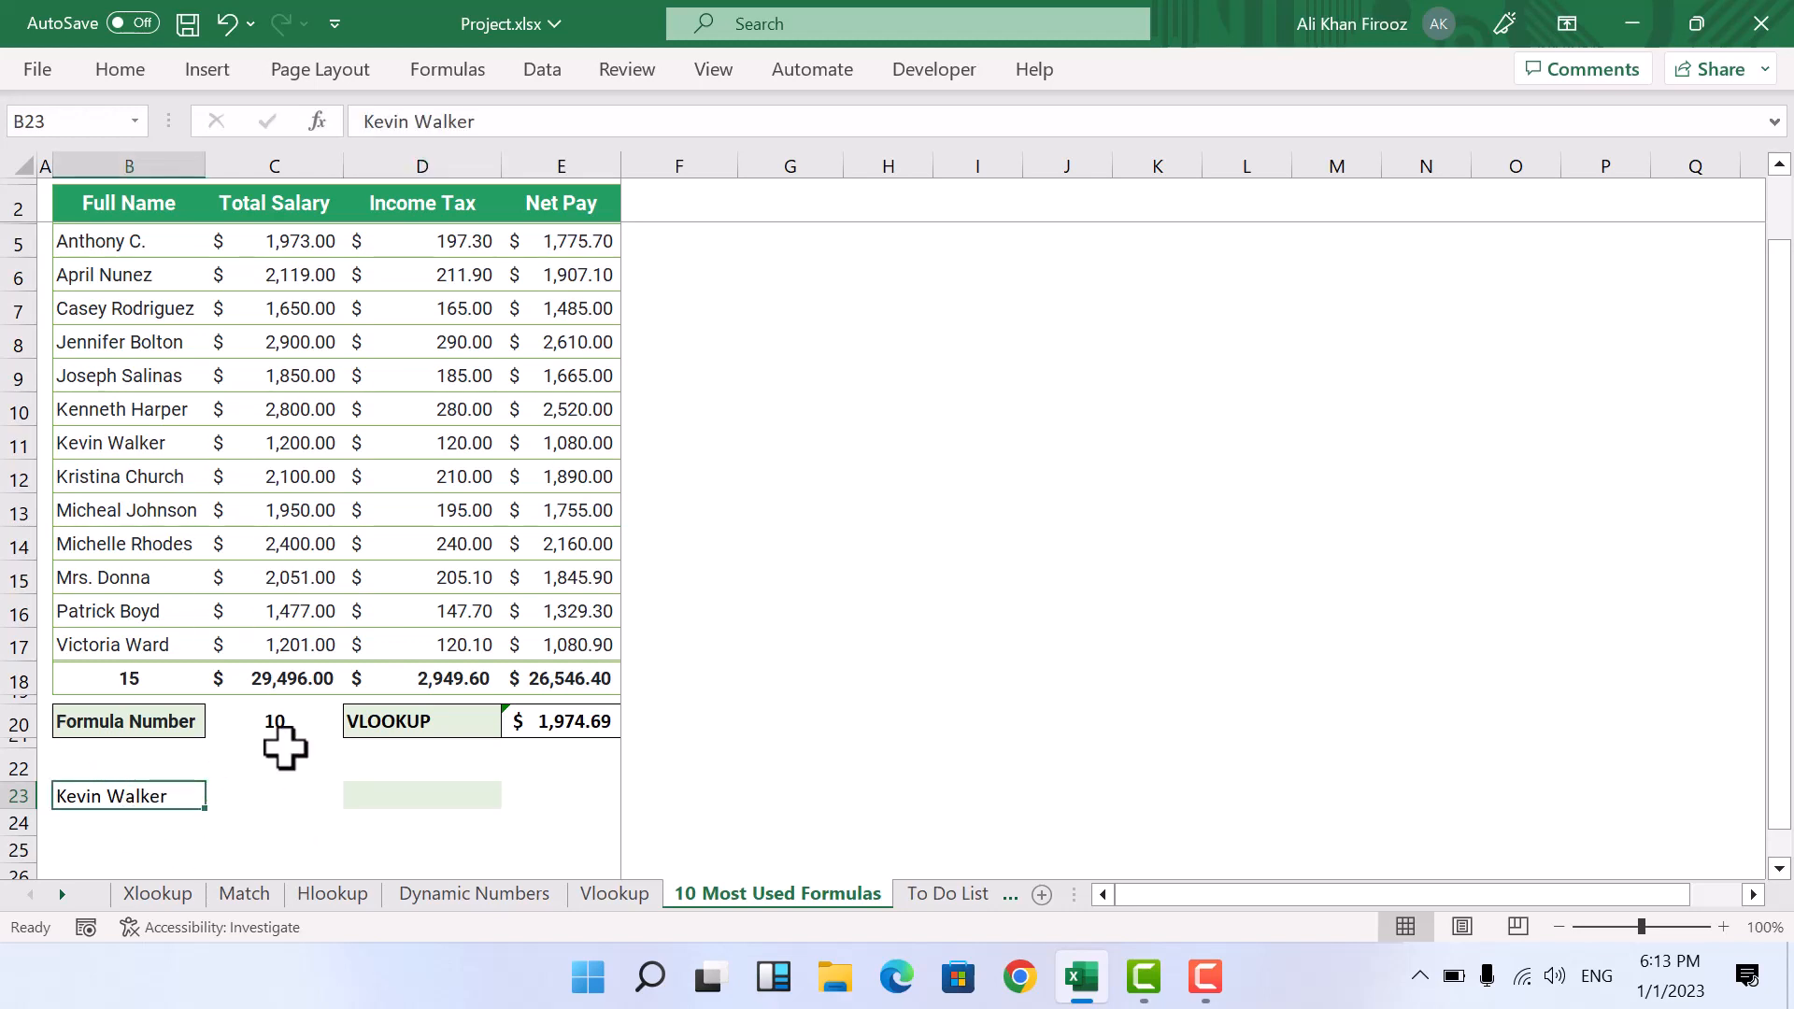
pyautogui.click(438, 793)
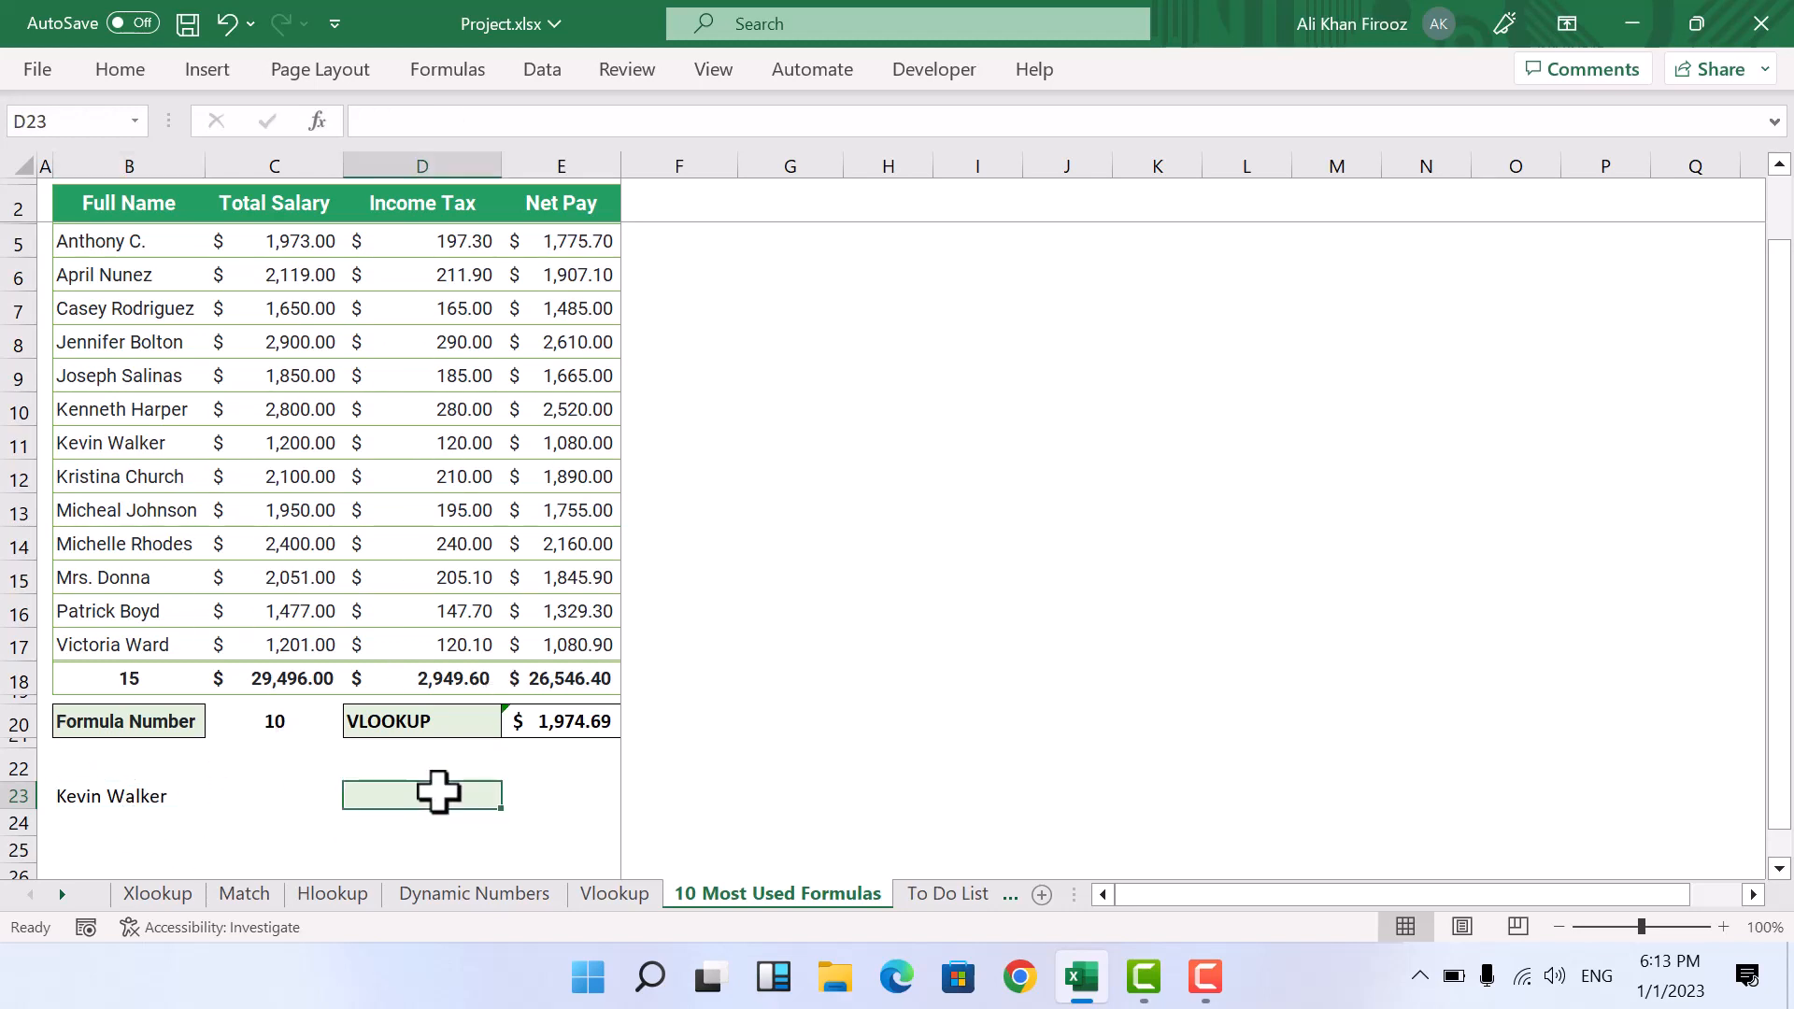
pyautogui.write('=vl')
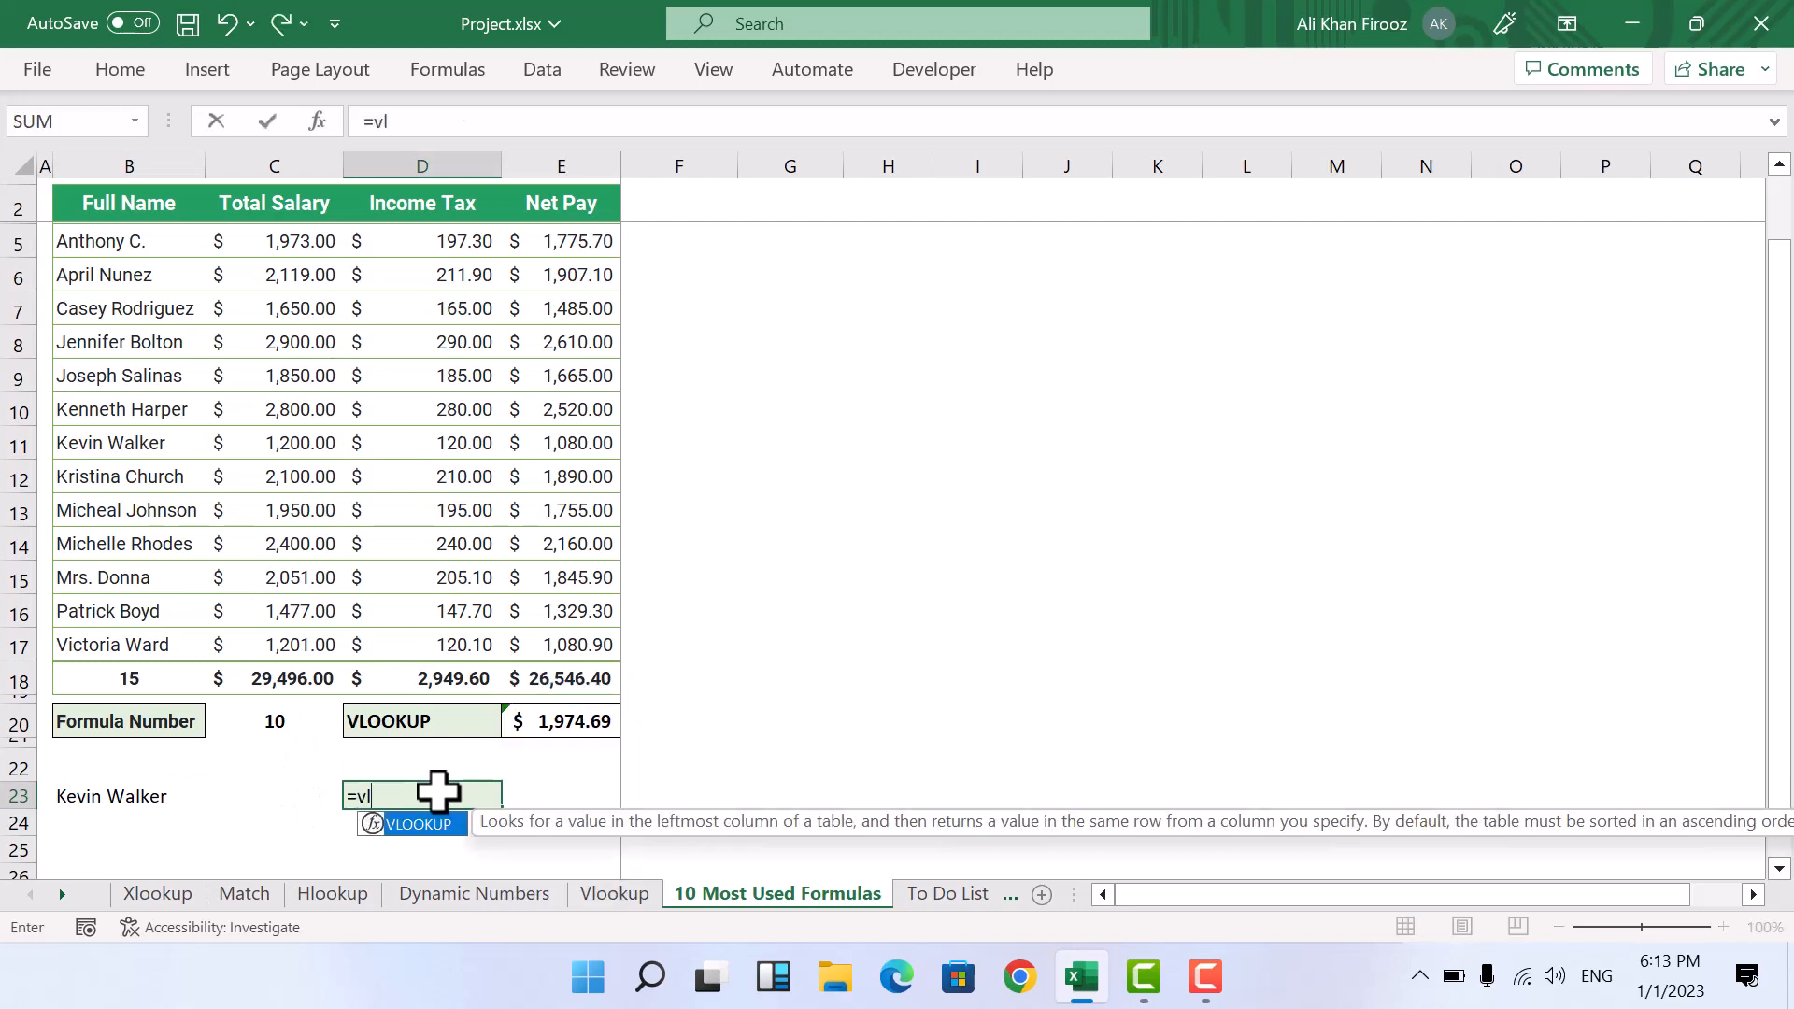
pyautogui.press('Tab')
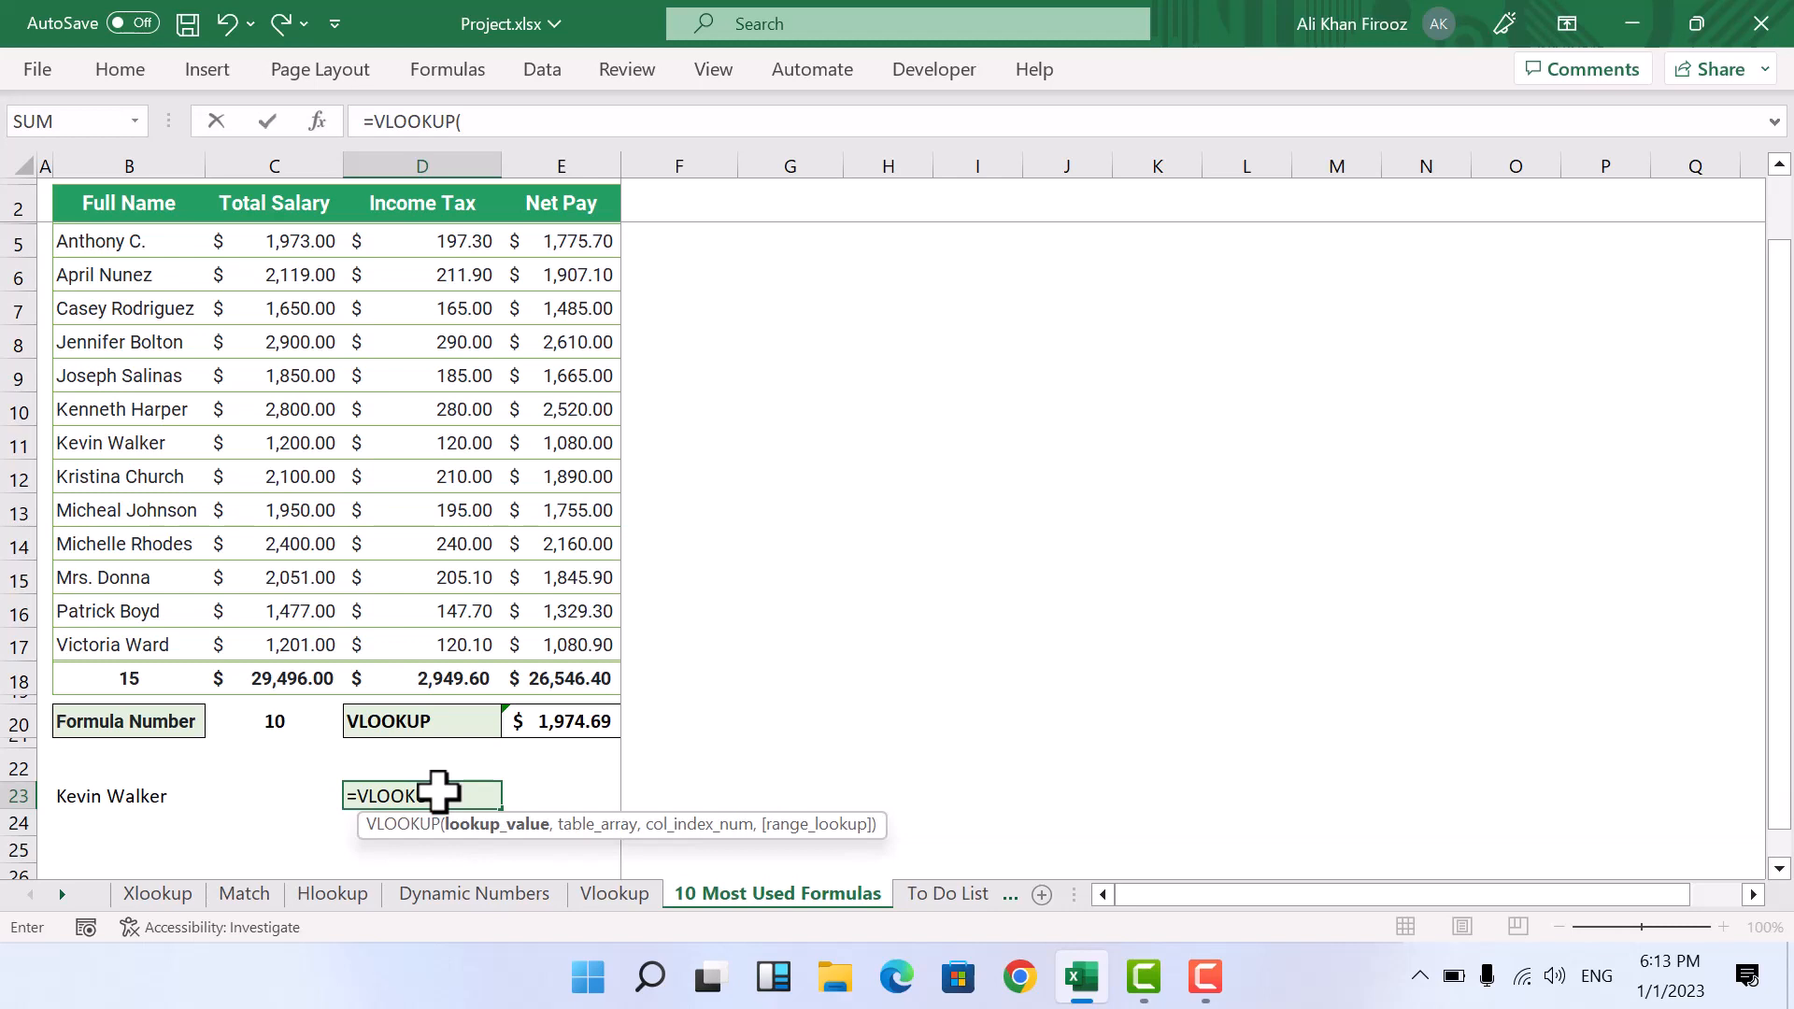
pyautogui.click(124, 797)
pyautogui.write(',')
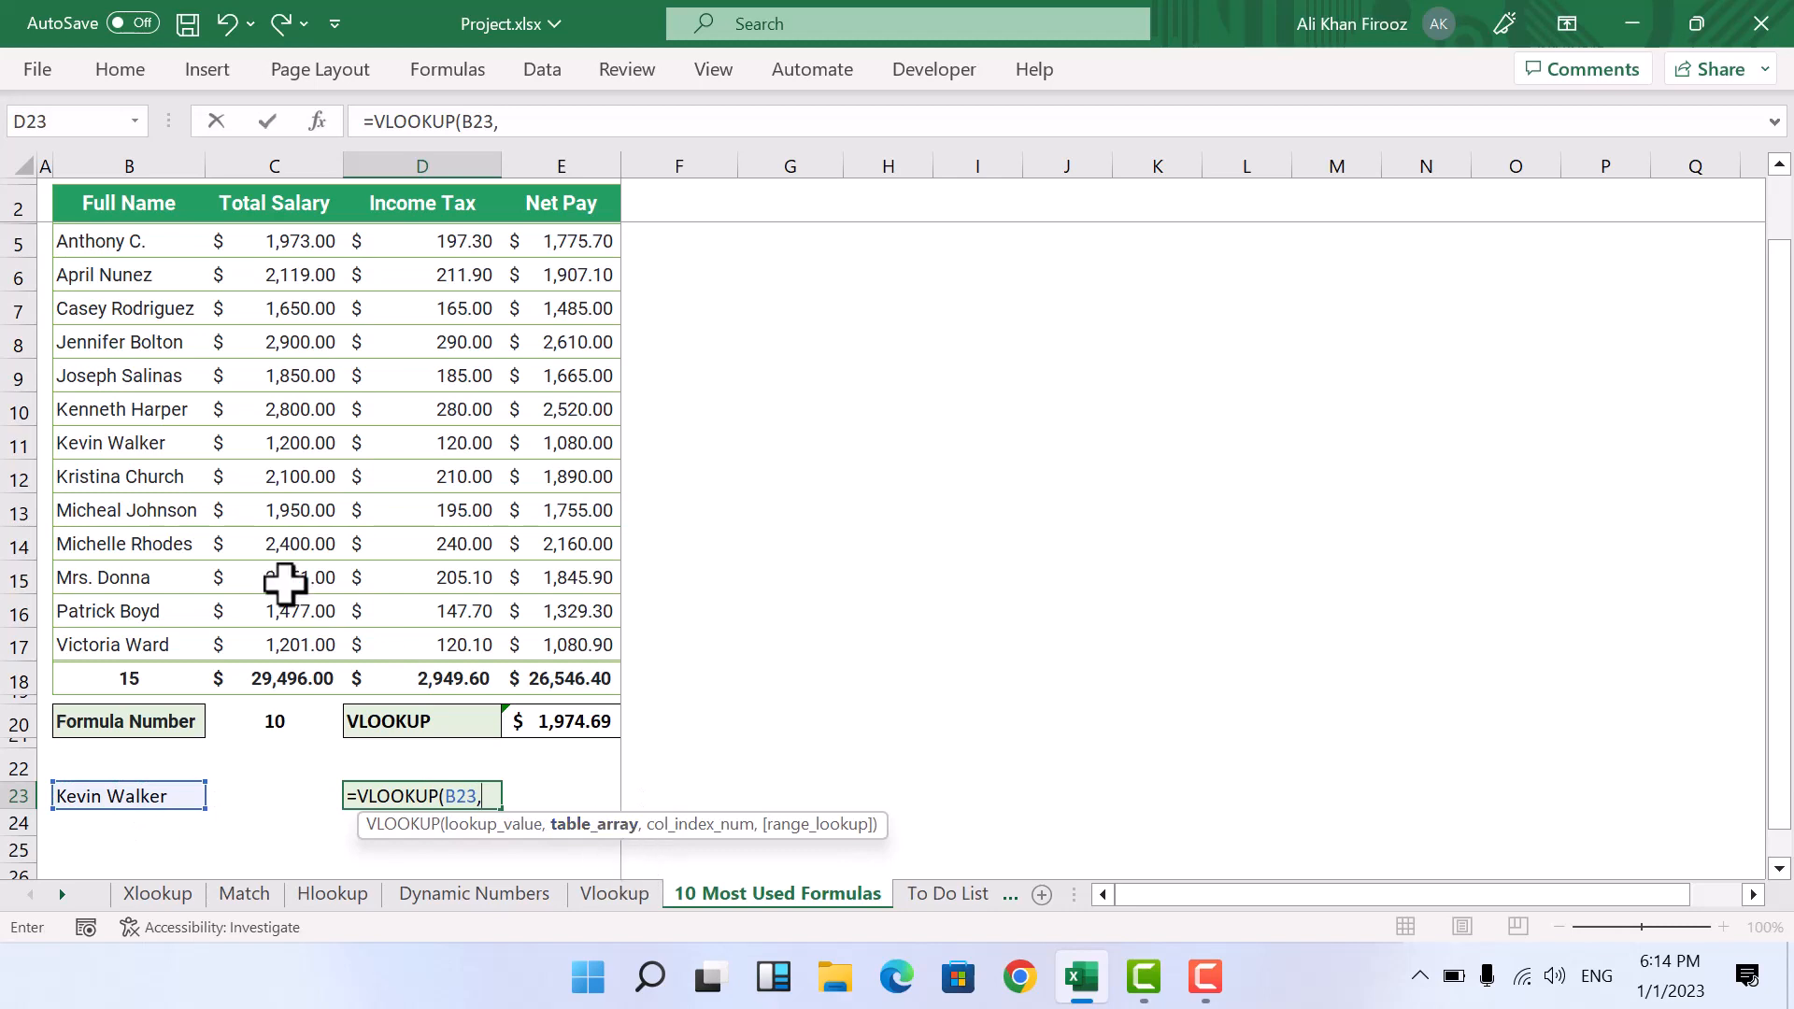
pyautogui.moveTo(128, 241); pyautogui.dragTo(598, 644)
pyautogui.write(',')
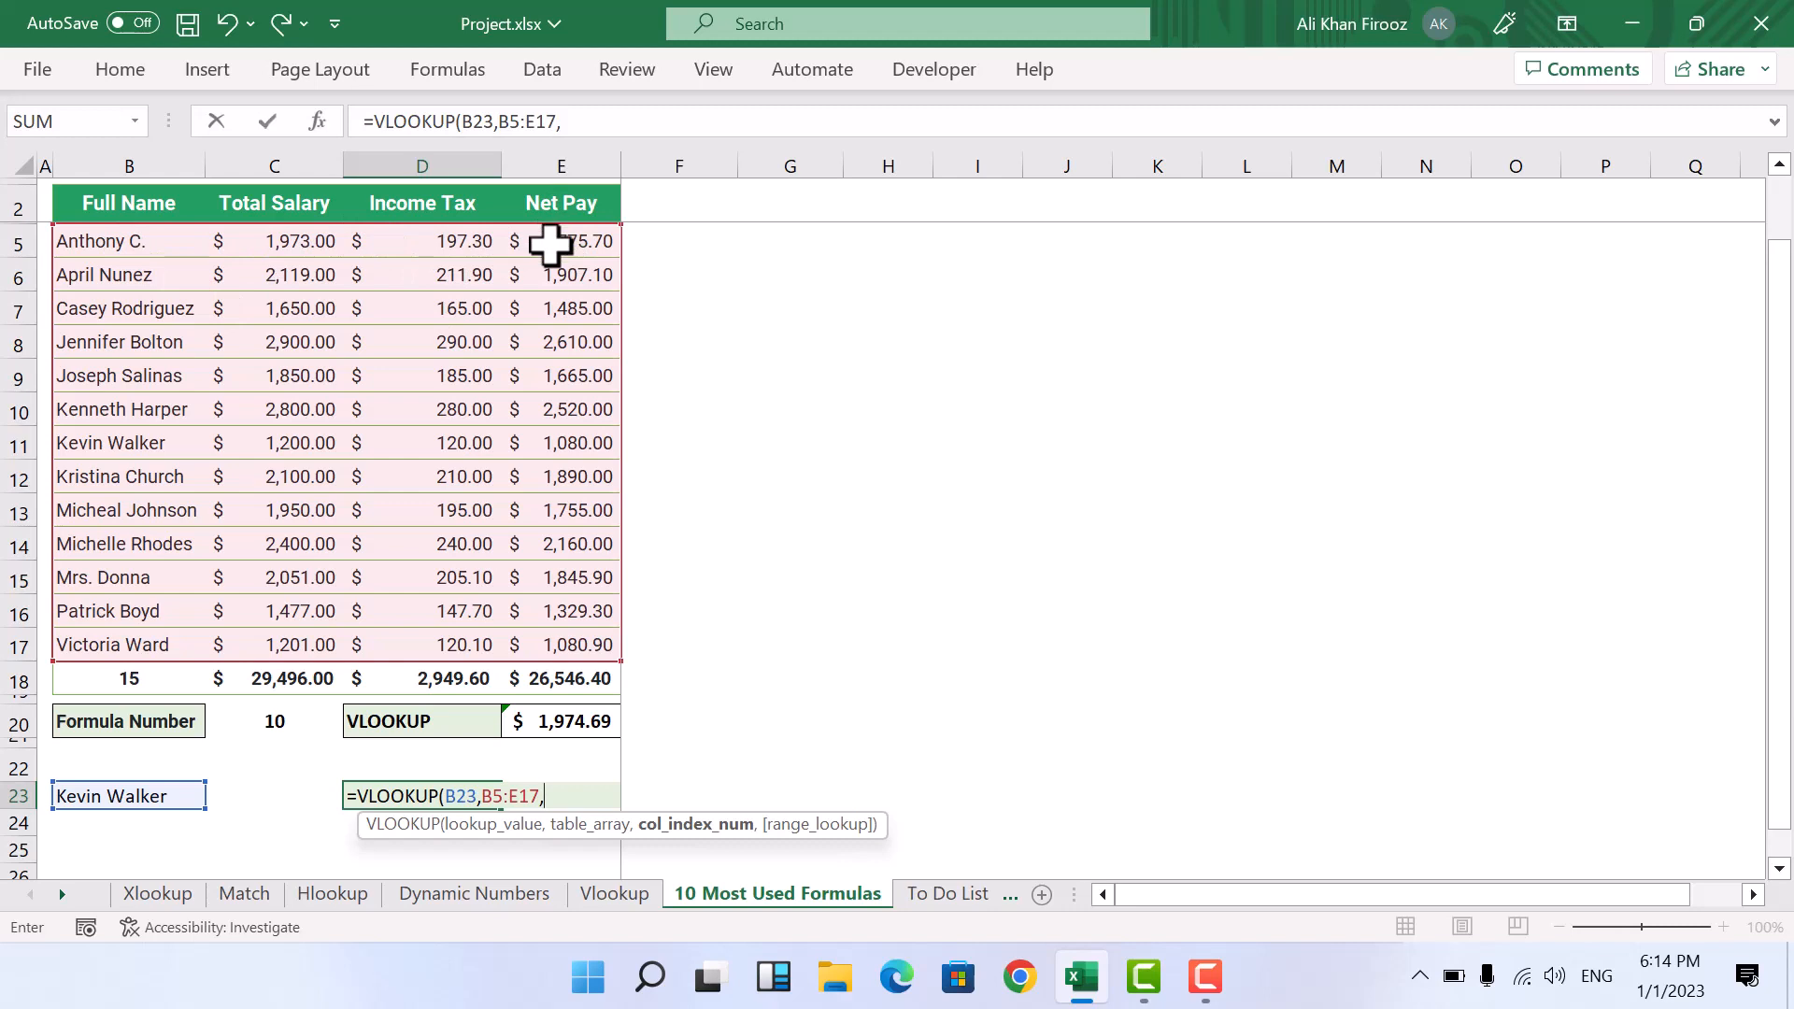
pyautogui.write(',0')
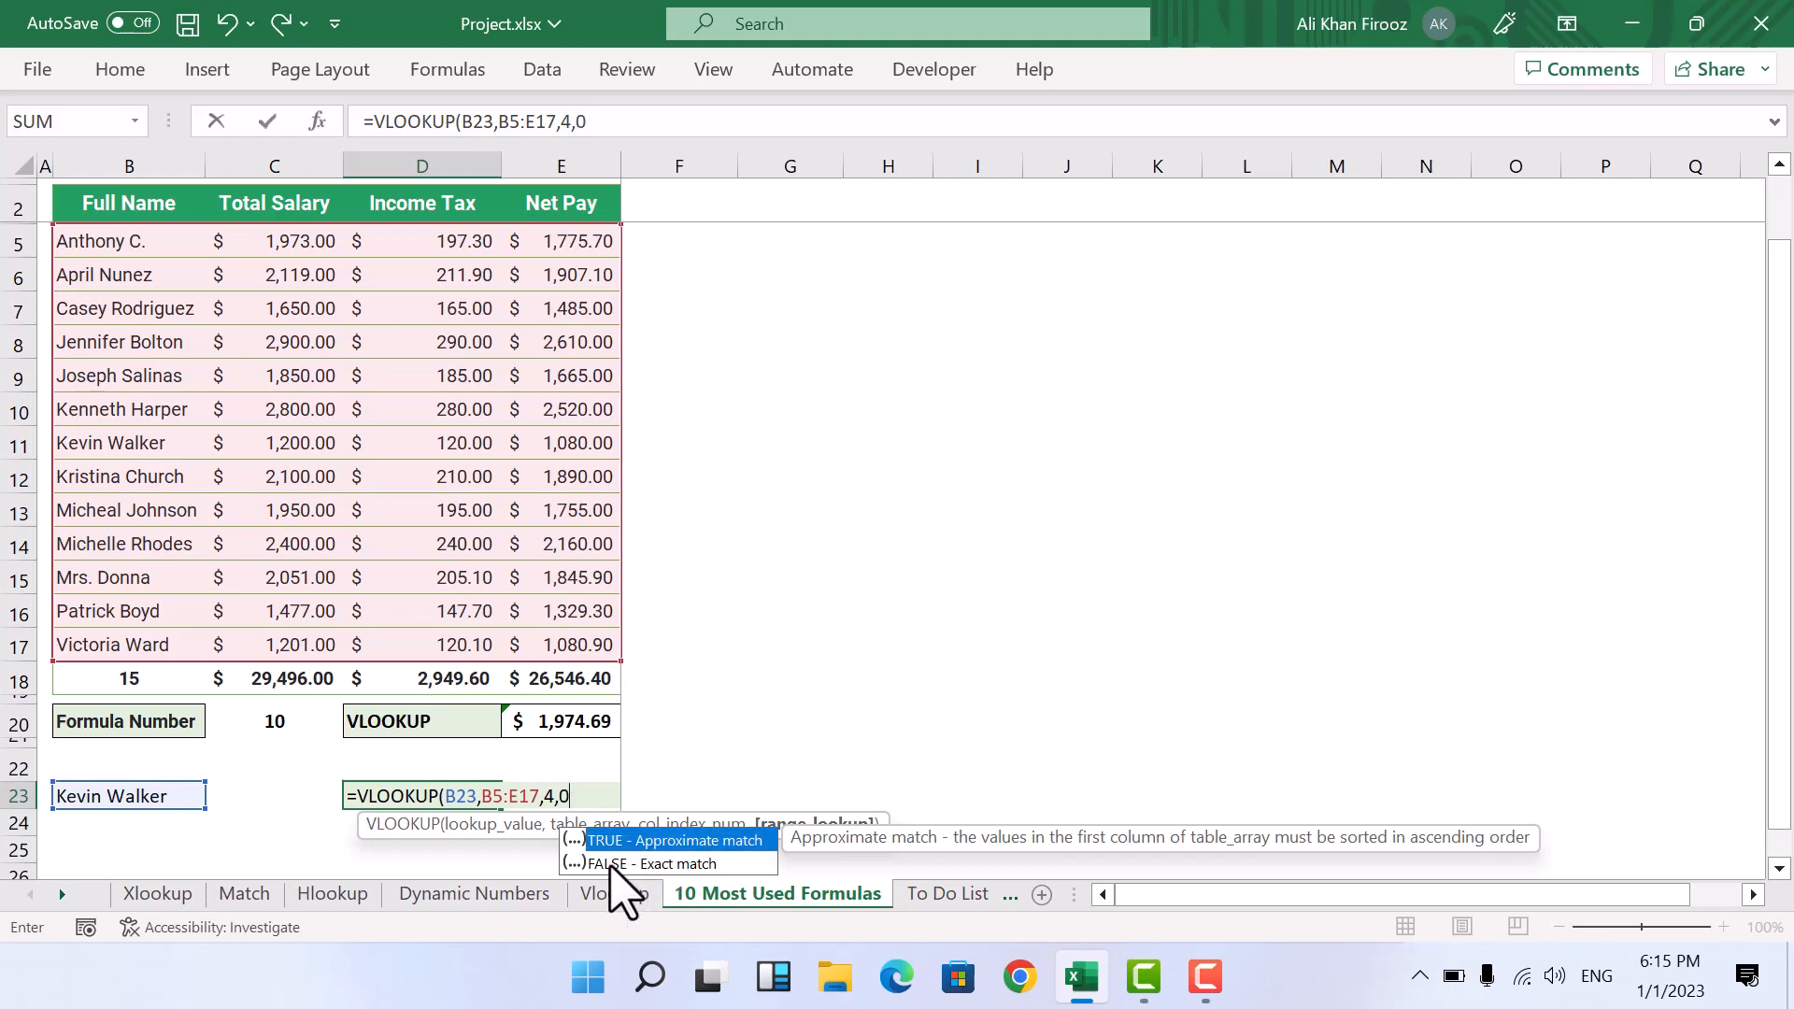
pyautogui.press('Return')
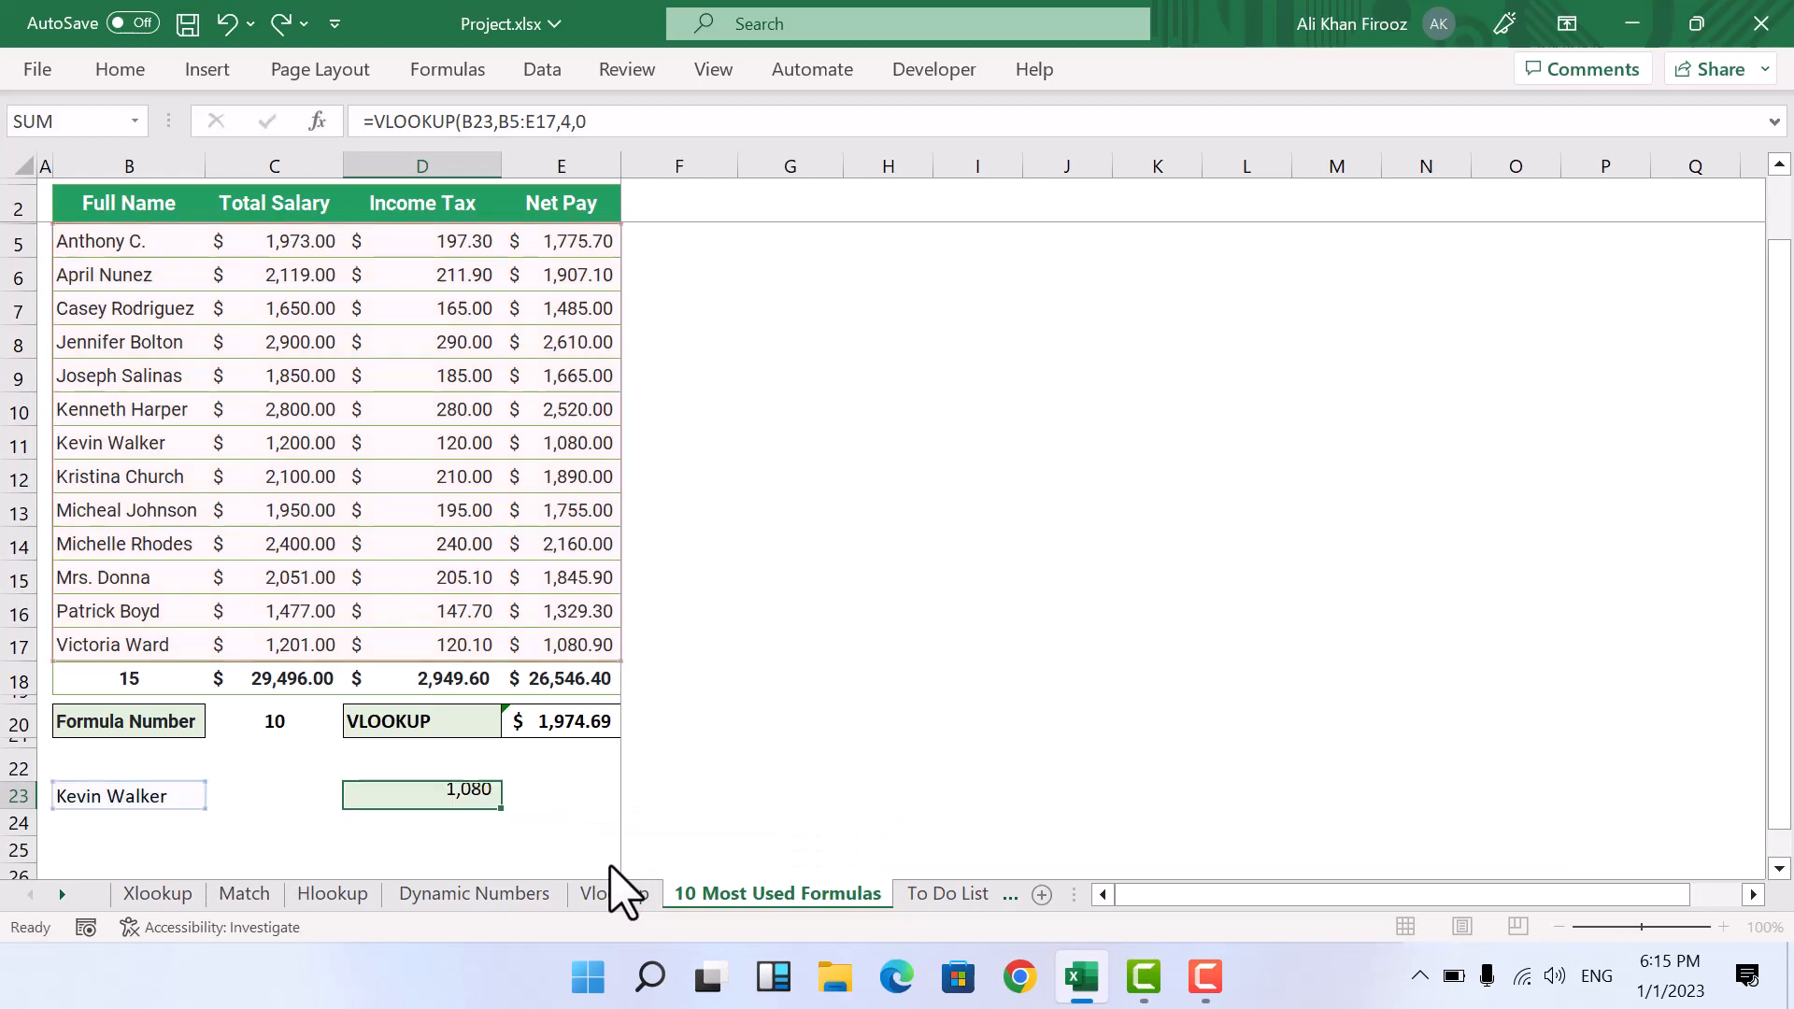
# Step: Check the lookup in cell D23 against the same employee's net pay in row 11 of the salary table
pyautogui.press('Up')
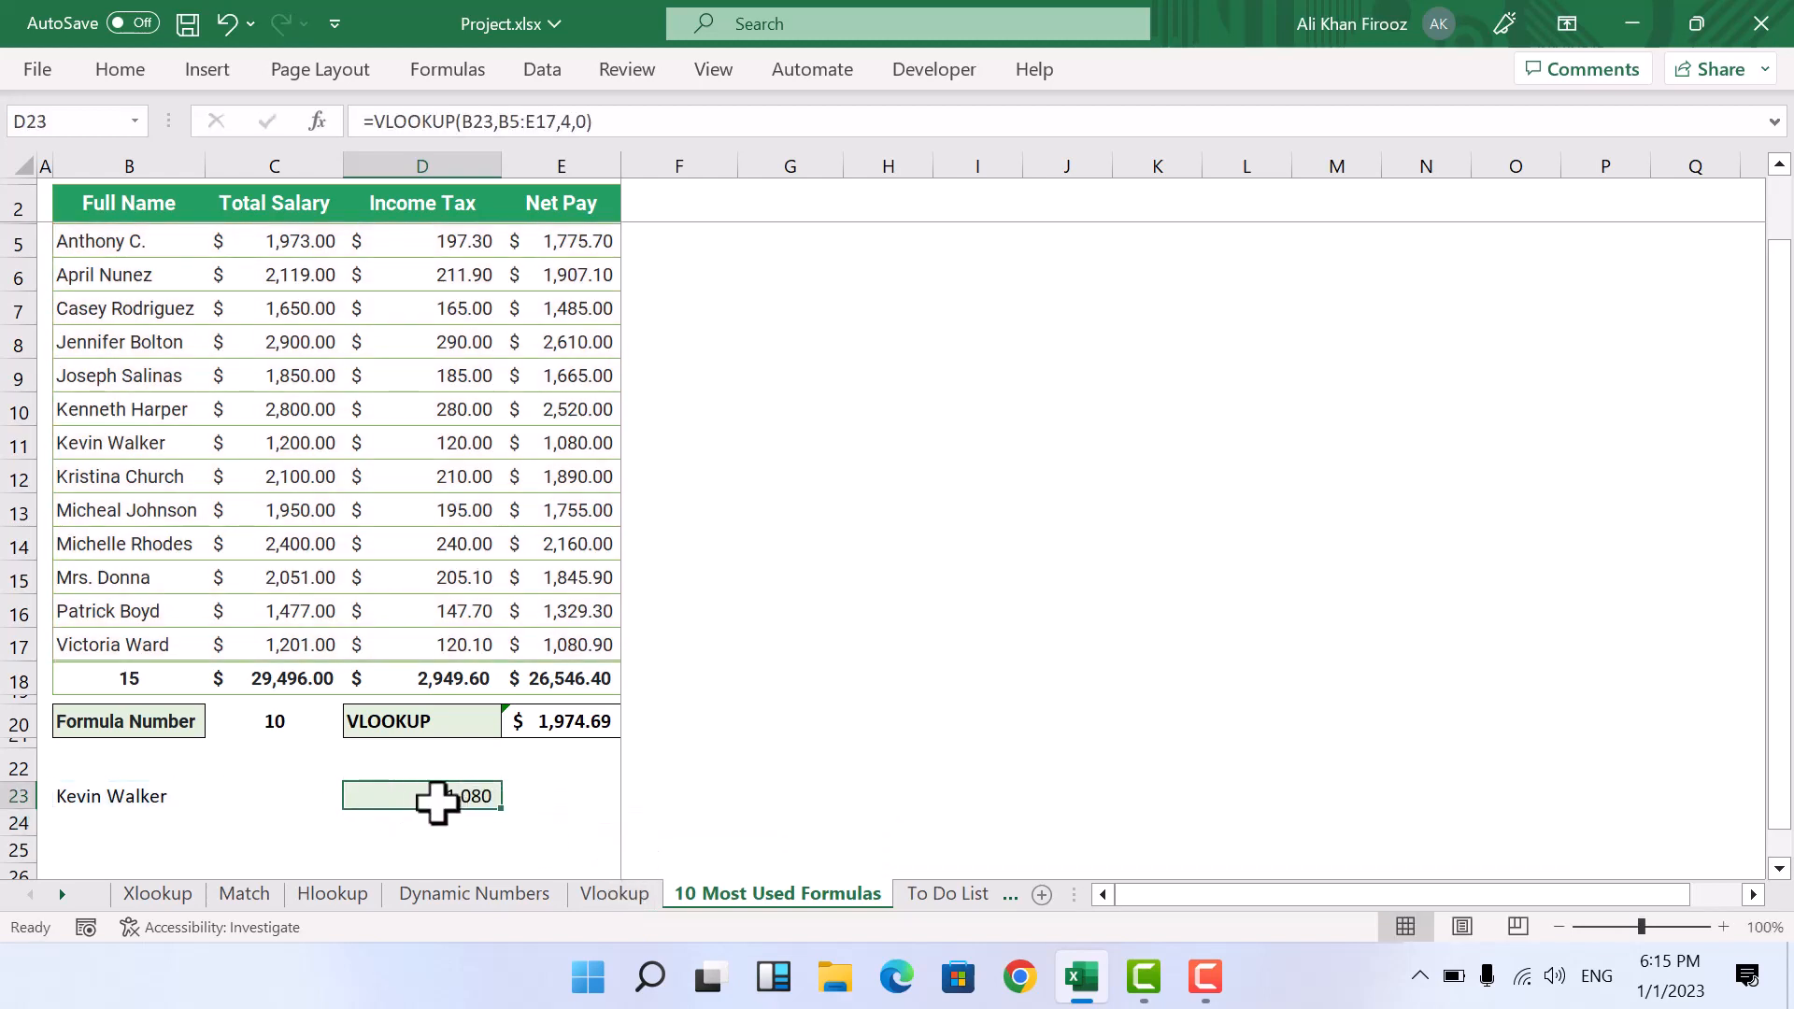
pyautogui.moveTo(126, 447); pyautogui.dragTo(577, 444)
pyautogui.click(576, 444)
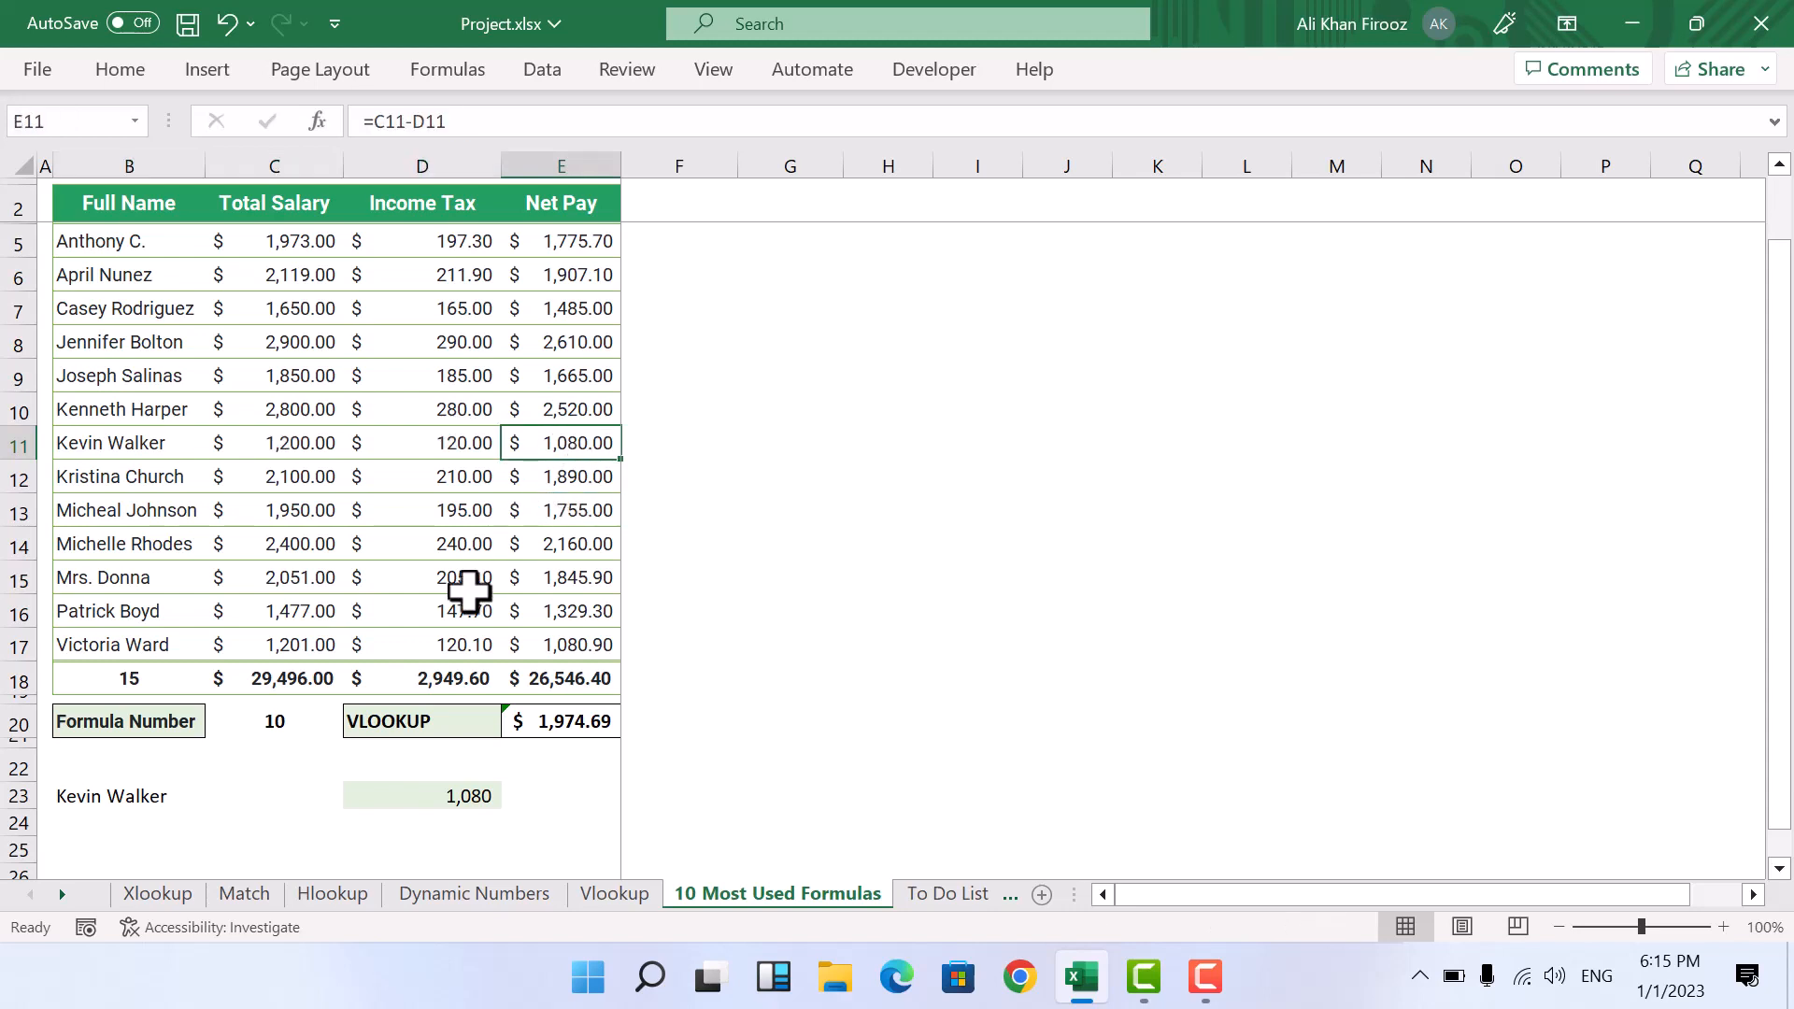